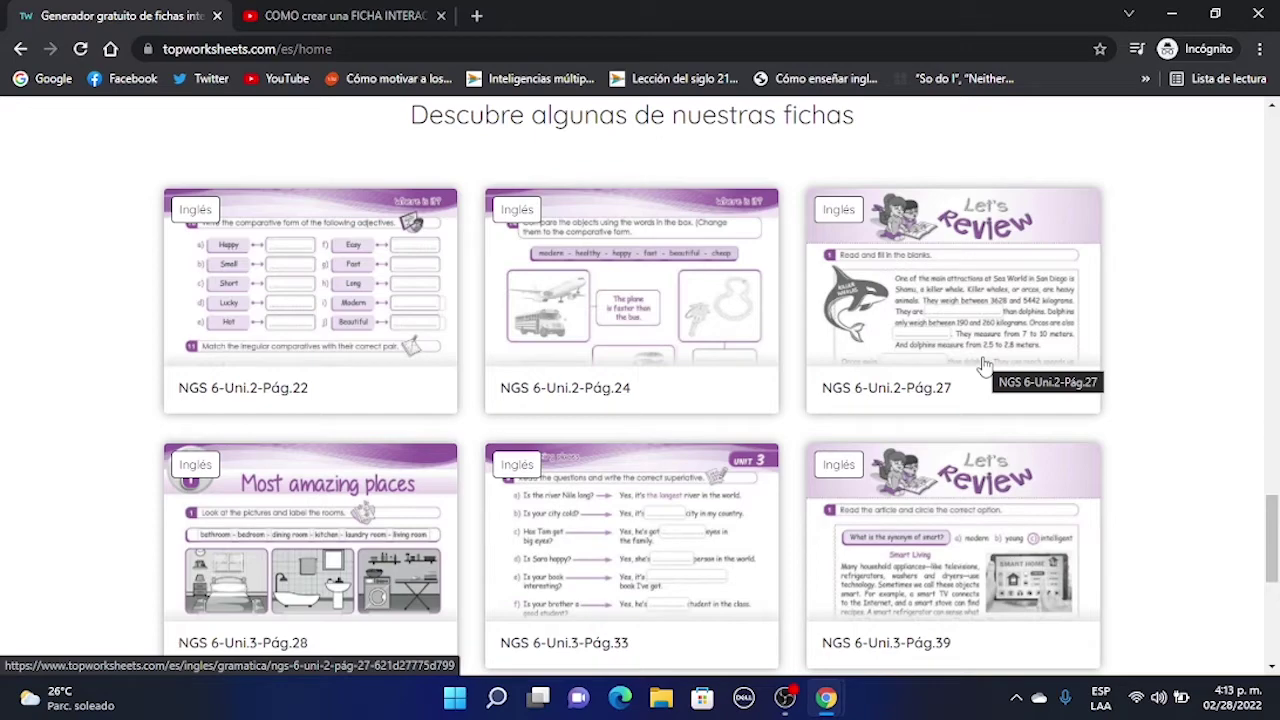
- Look over the home page's list of advantages and its featured sample worksheets
scroll(985, 367, up, 15)
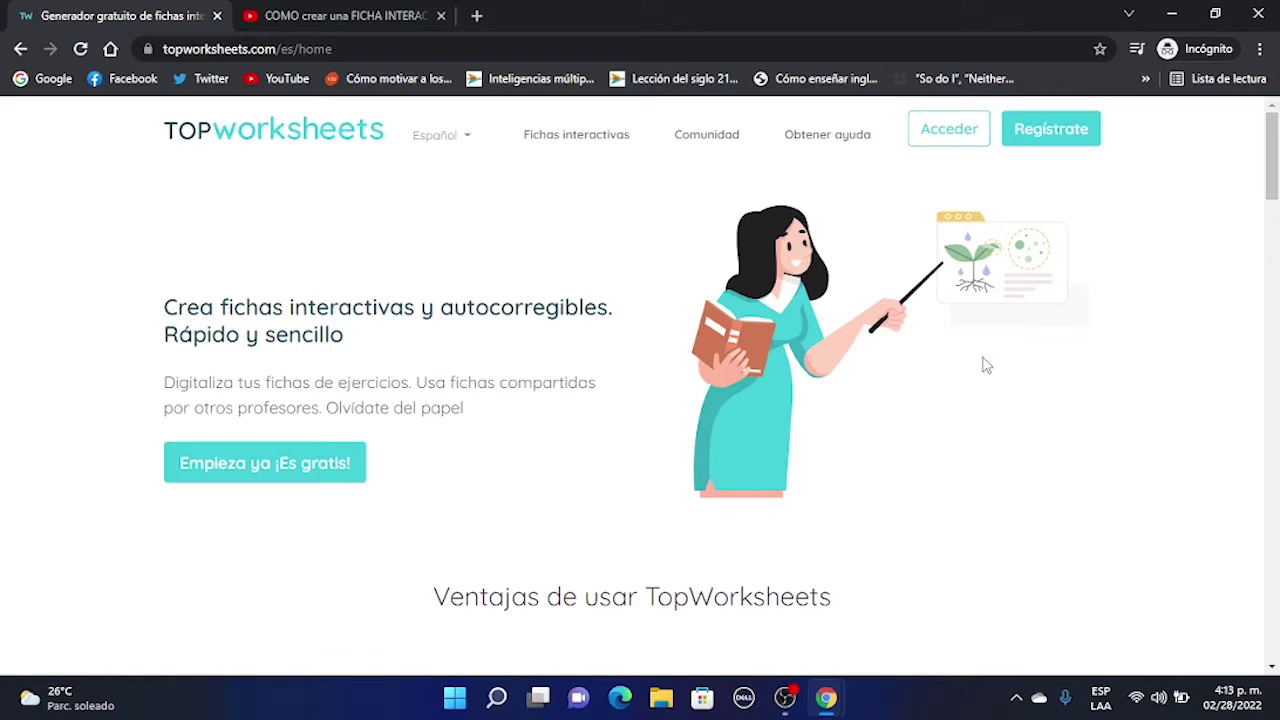
scroll(985, 367, down, 12)
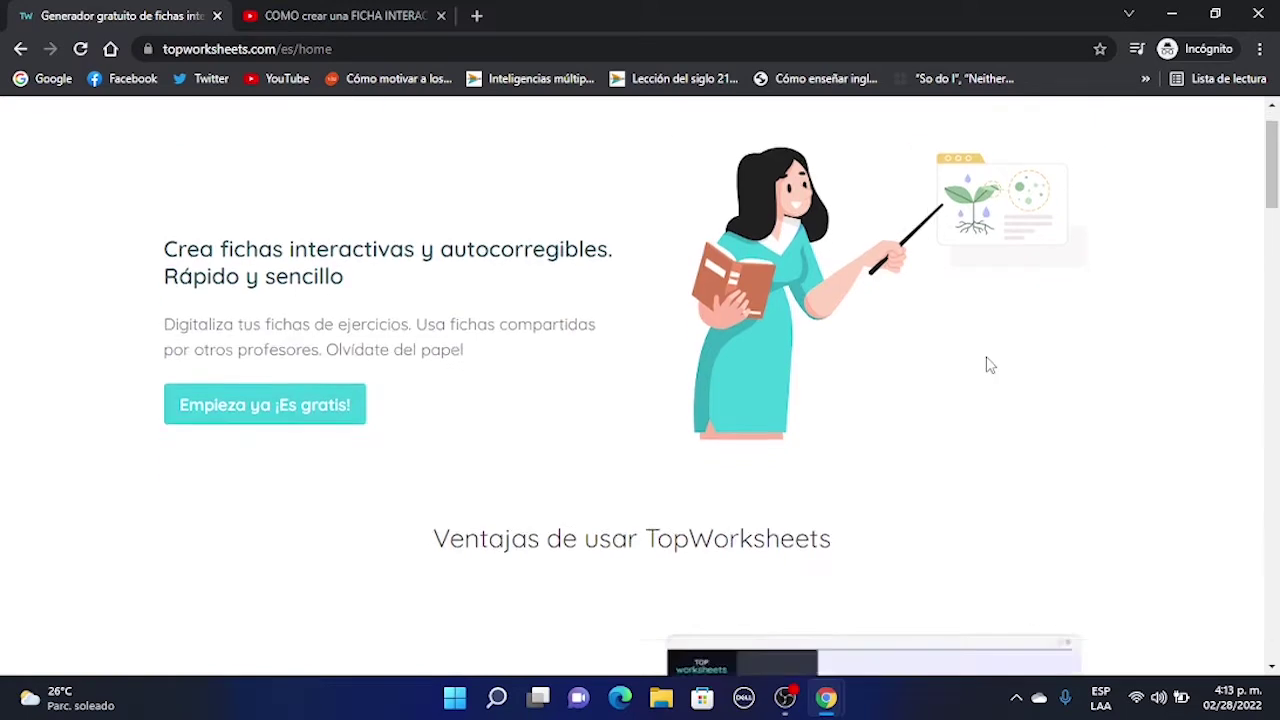
scroll(1000, 385, down, 10)
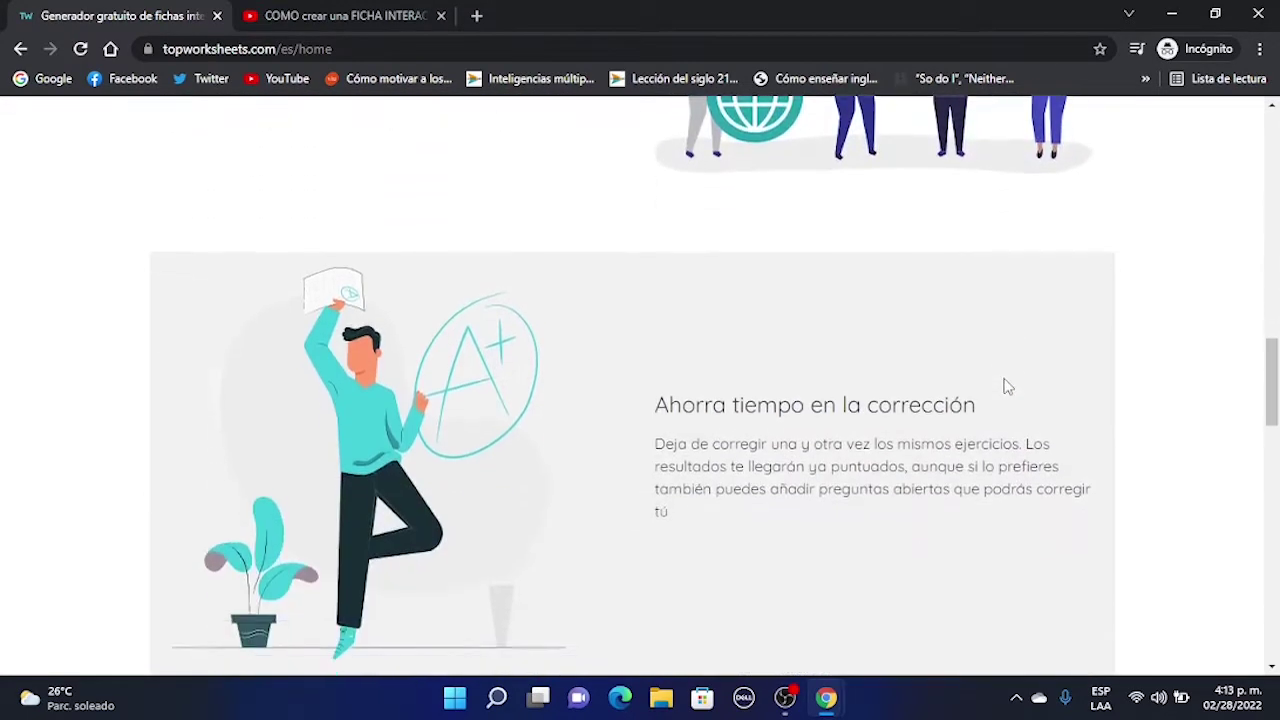
scroll(1022, 388, down, 9)
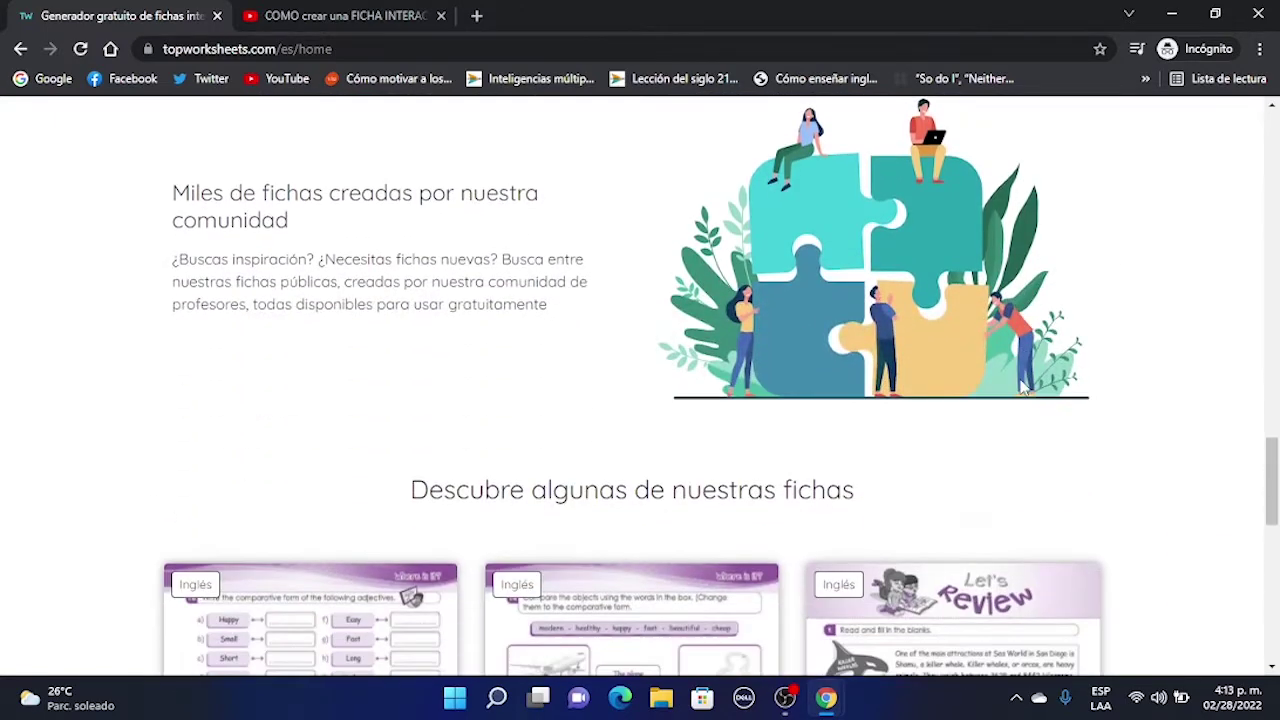
scroll(1022, 388, up, 1)
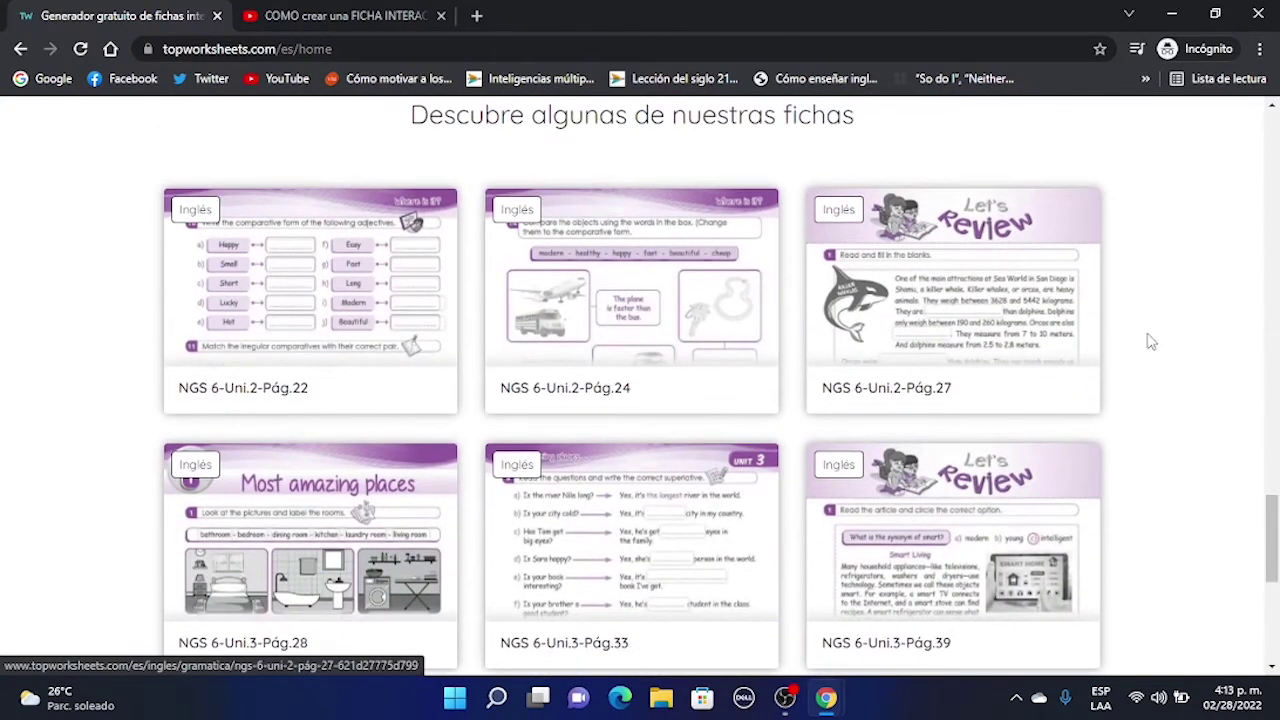
- Open the sample worksheet NGS 6-Uni.2-Pág.22 and examine its exercises
click(360, 303)
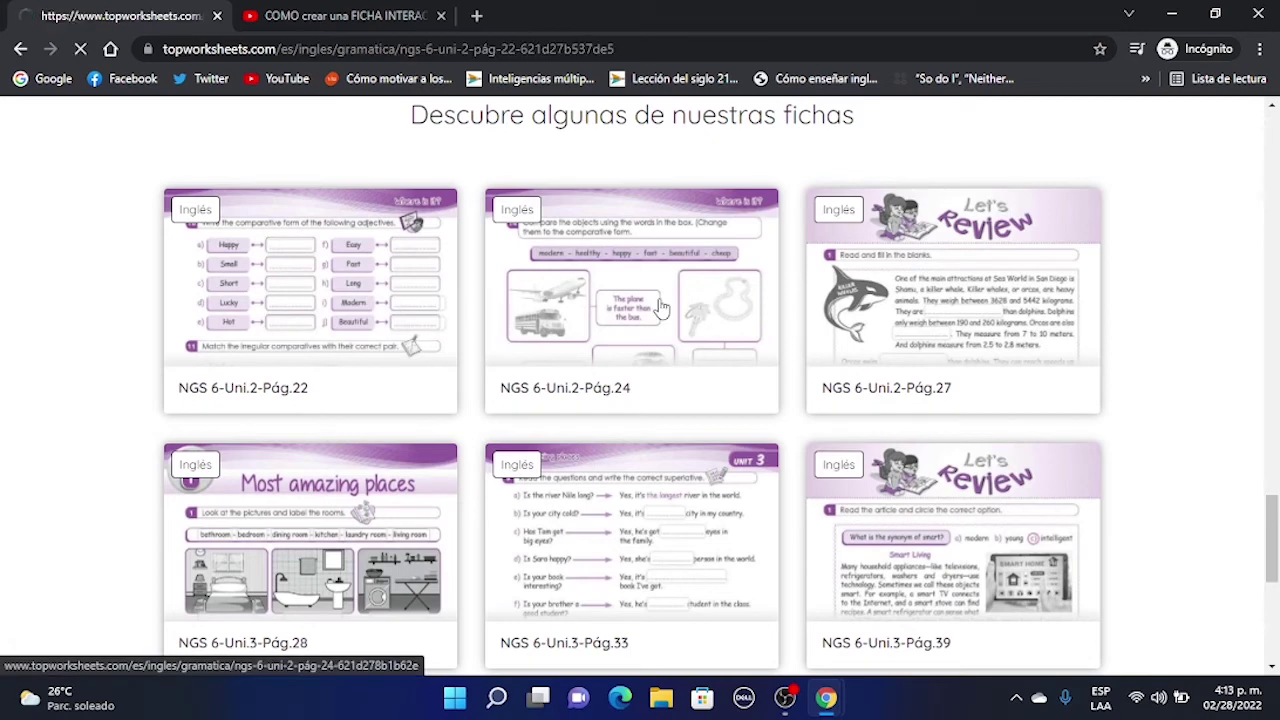
scroll(800, 323, down, 9)
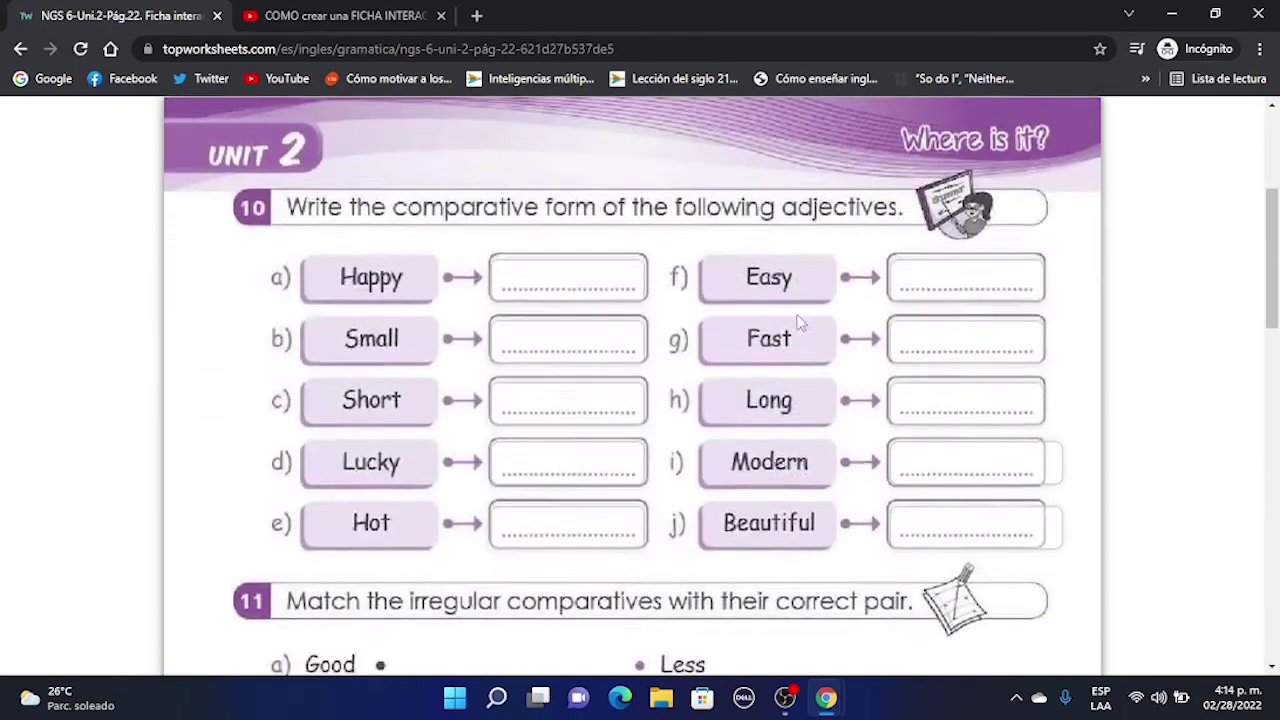
scroll(800, 323, down, 2)
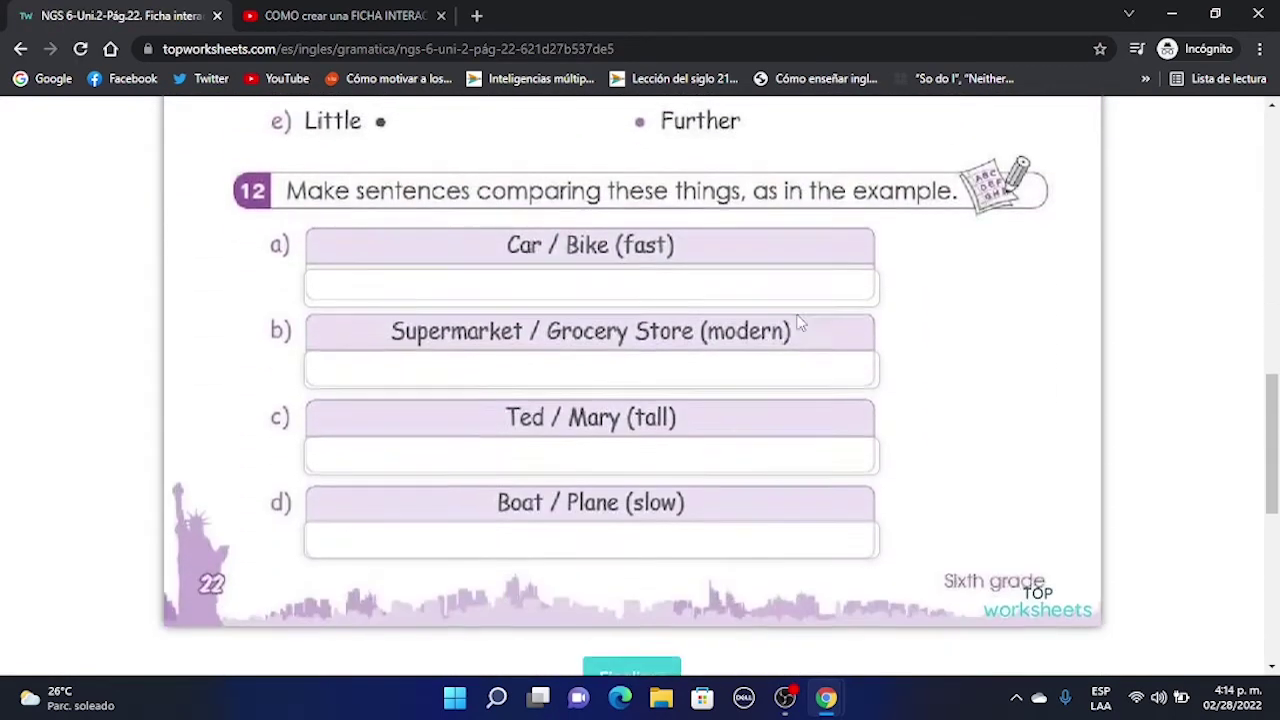
scroll(798, 315, up, 10)
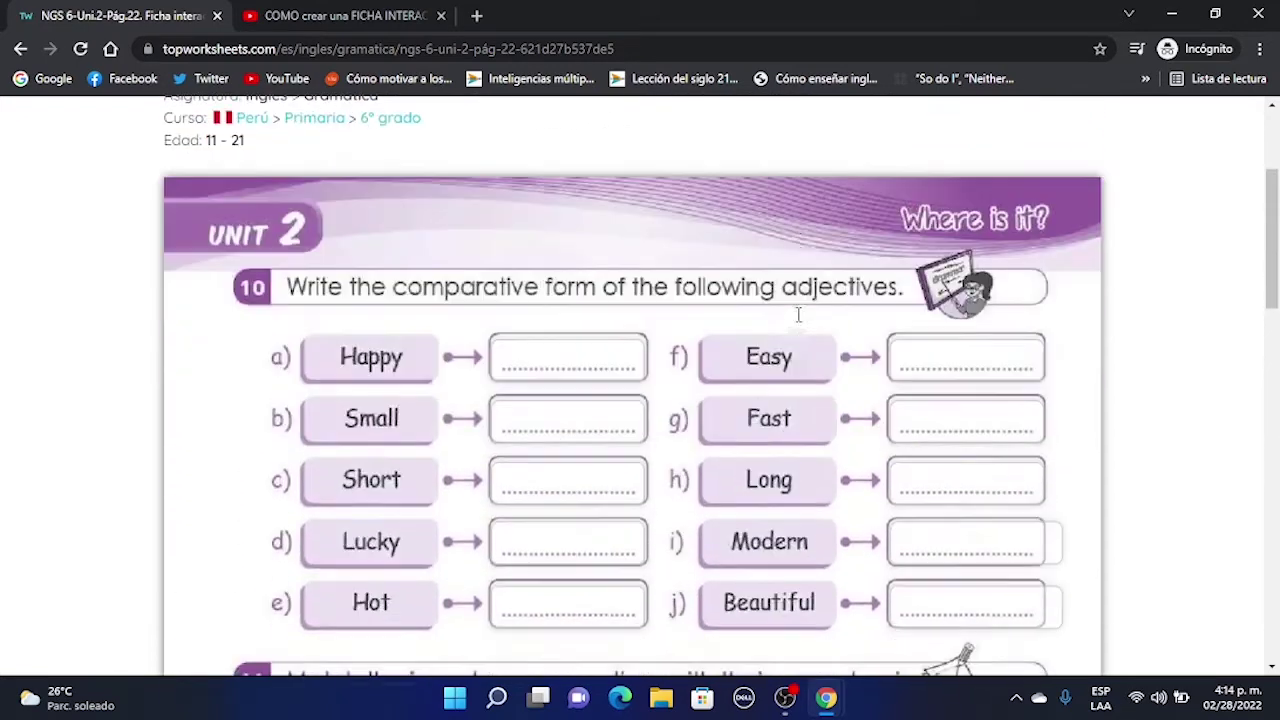
scroll(798, 315, down, 1)
- Try the worksheet by matching Good with Better in exercise 11 and entering dfsdf as a sentence answer in exercise 12
click(527, 316)
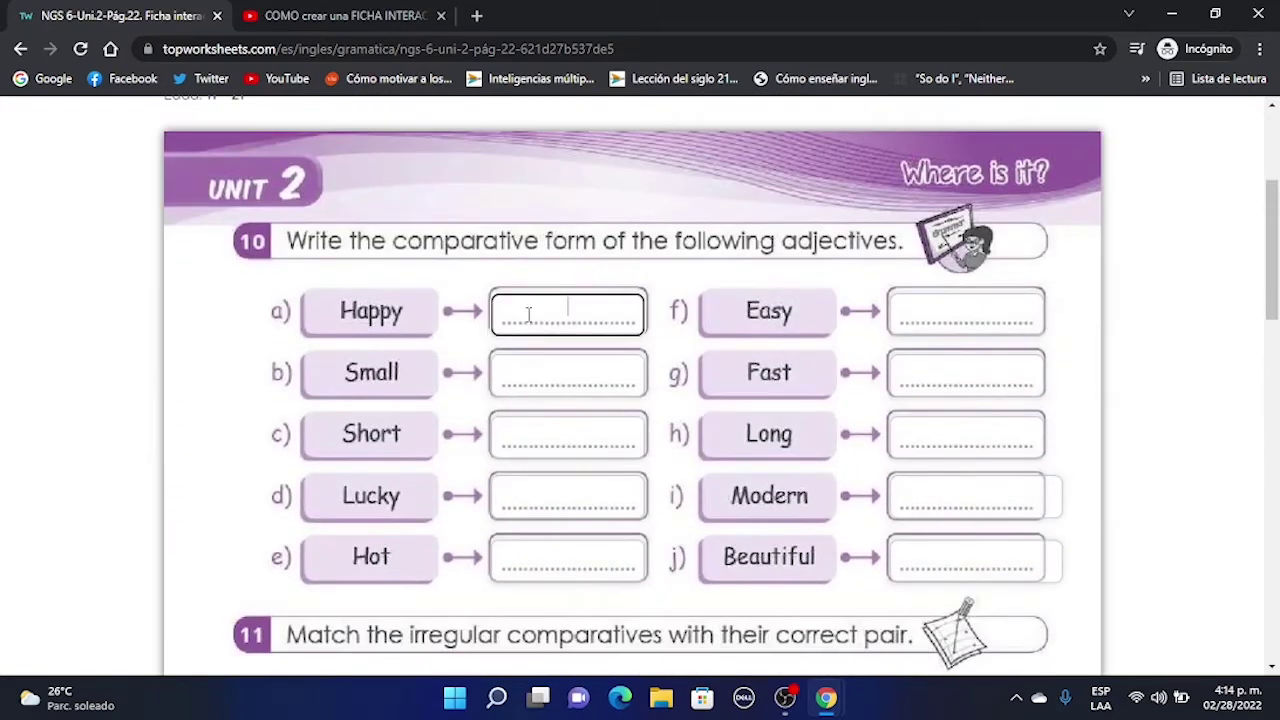
click(944, 327)
scroll(828, 388, down, 4)
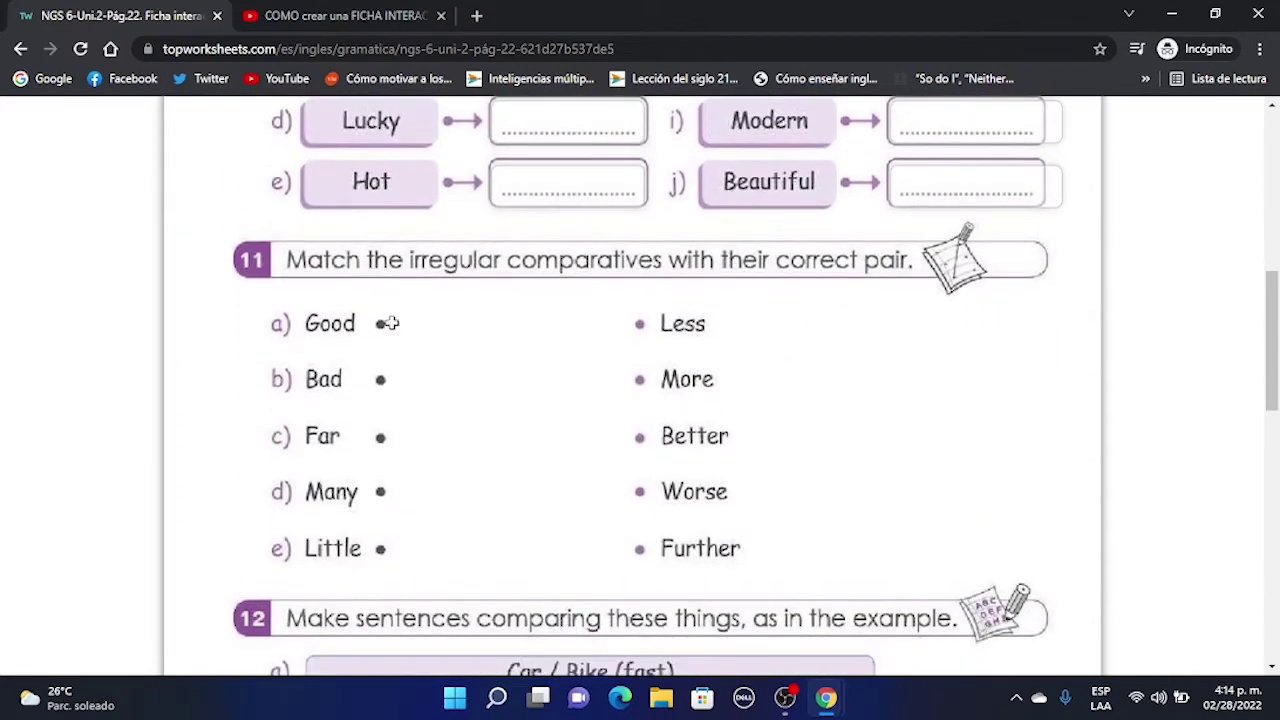
drag(380, 325, 645, 436)
scroll(754, 414, down, 4)
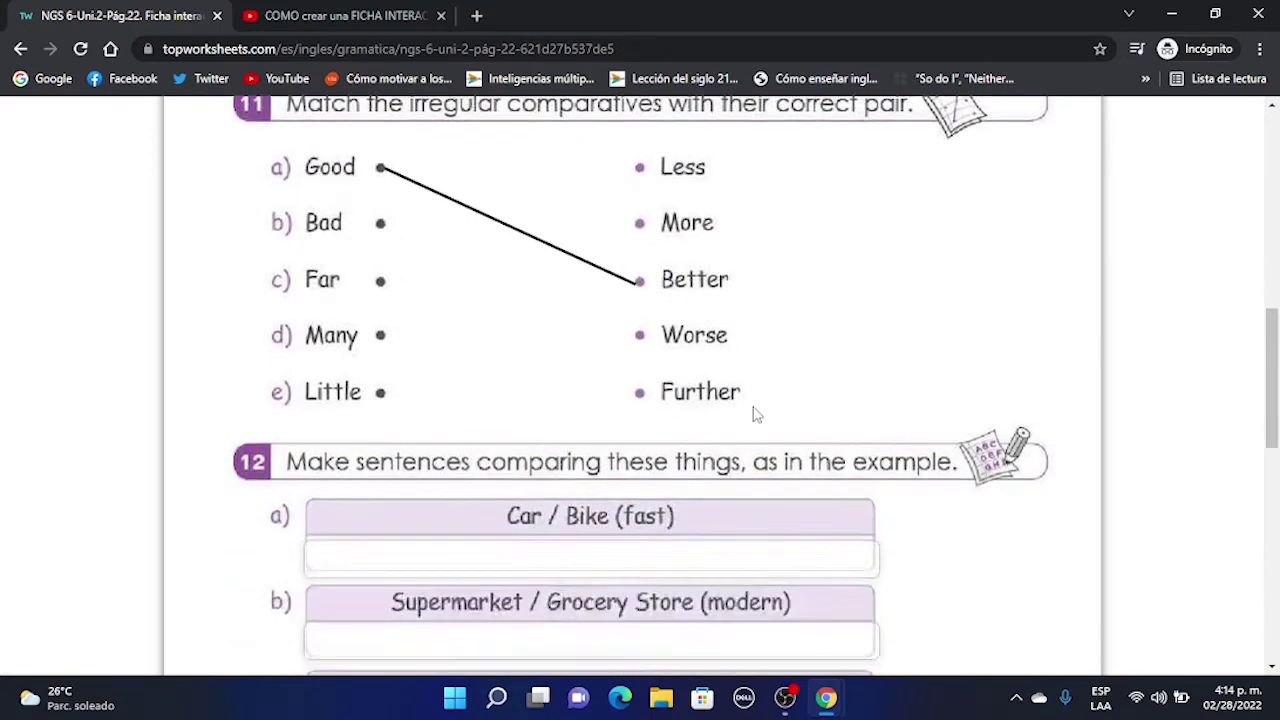
click(553, 338)
text(dfsdf)
scroll(974, 377, up, 10)
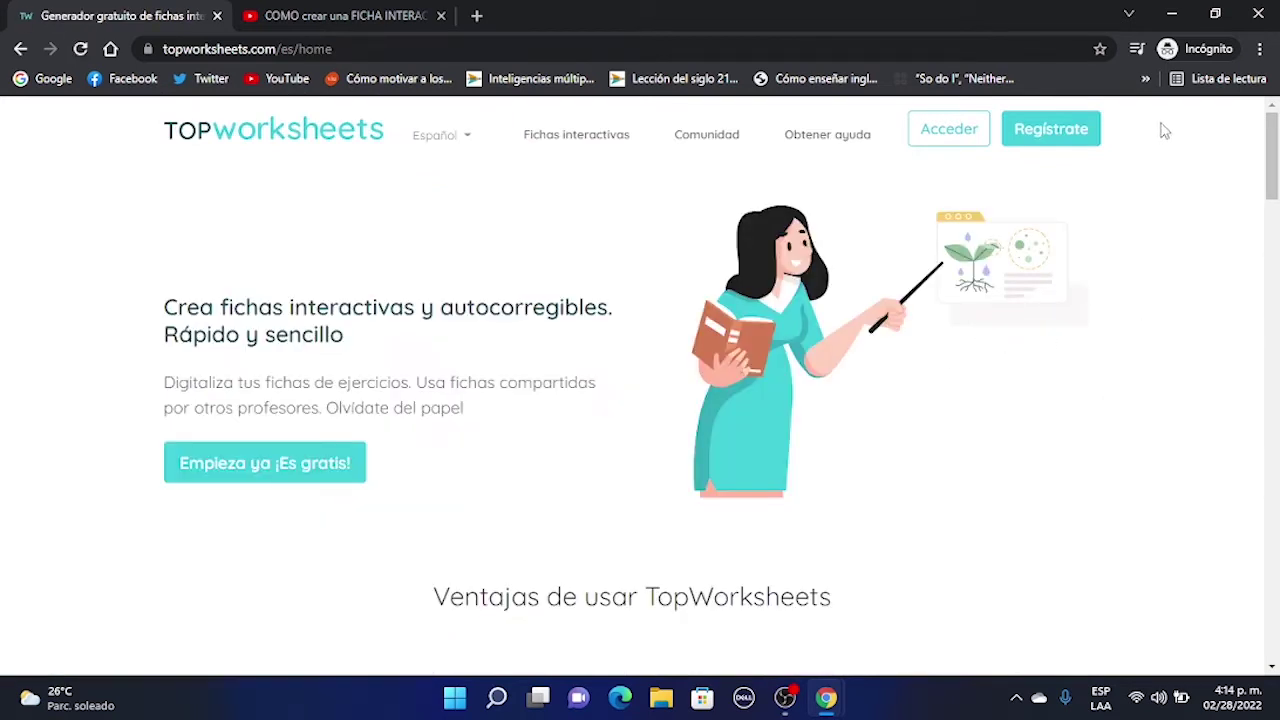
- Open the registration form for a teacher account and review its sign-up options and required fields
click(1060, 131)
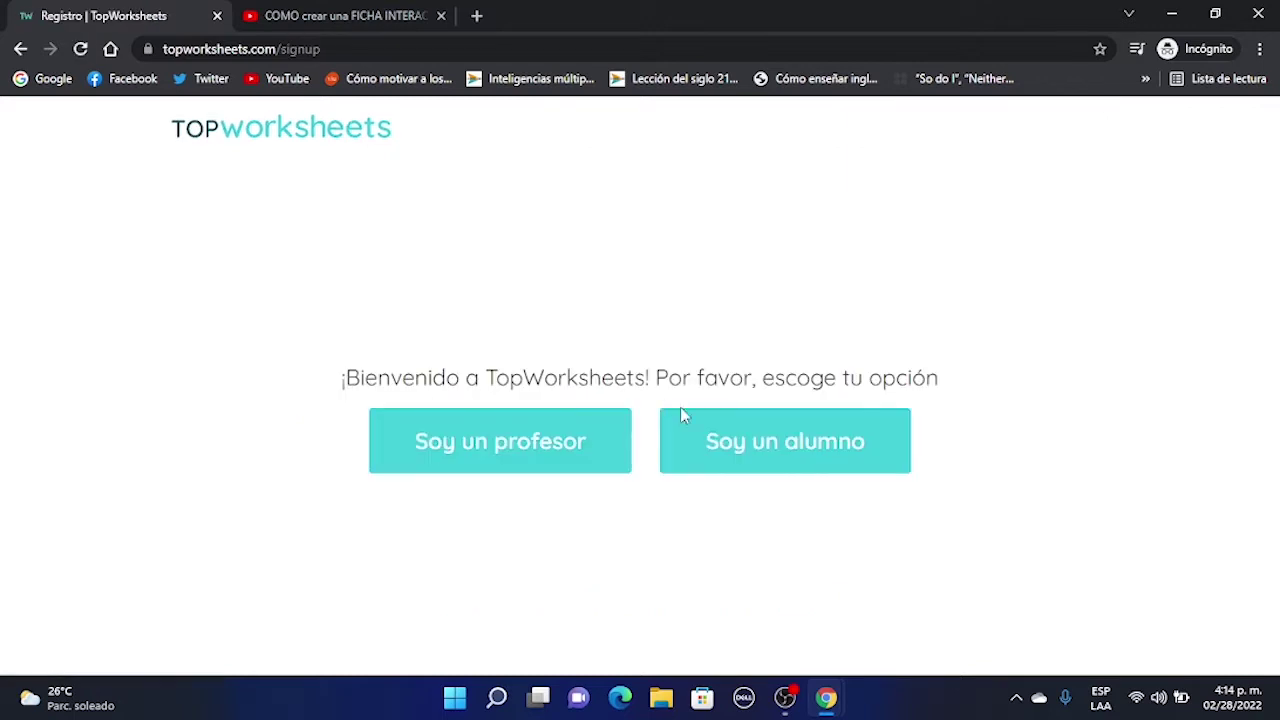
click(377, 444)
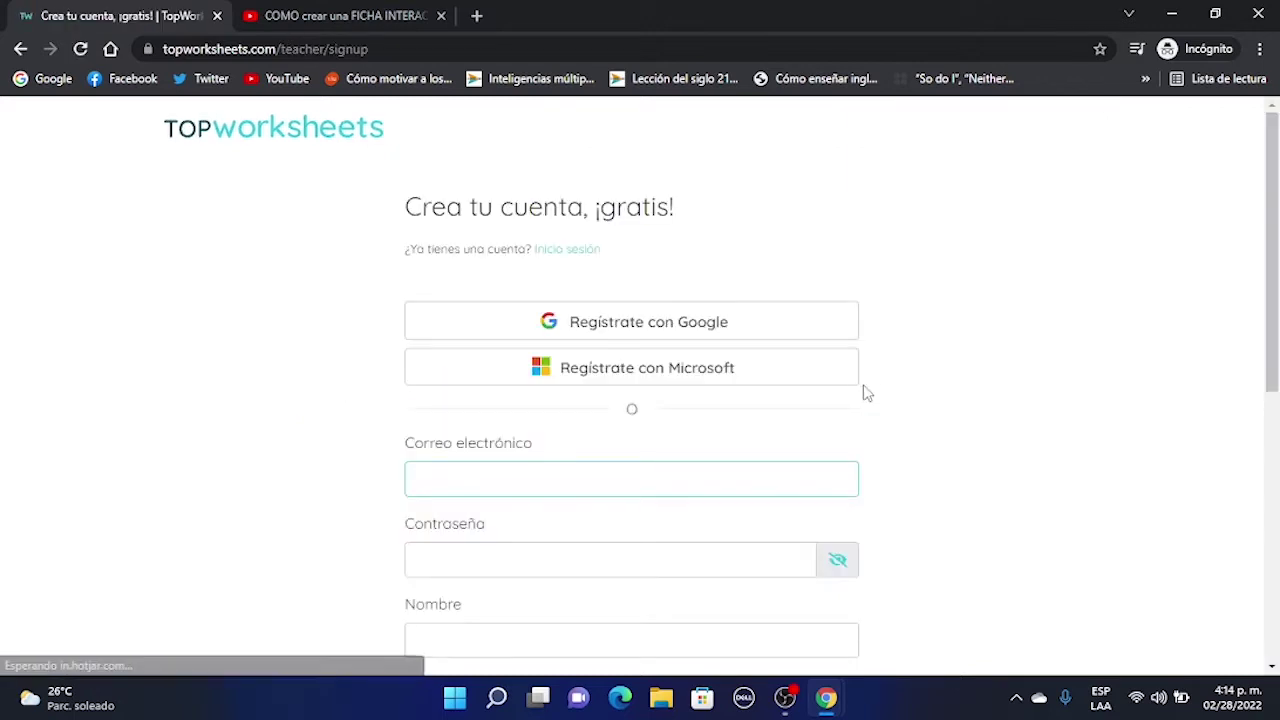
scroll(866, 393, down, 1)
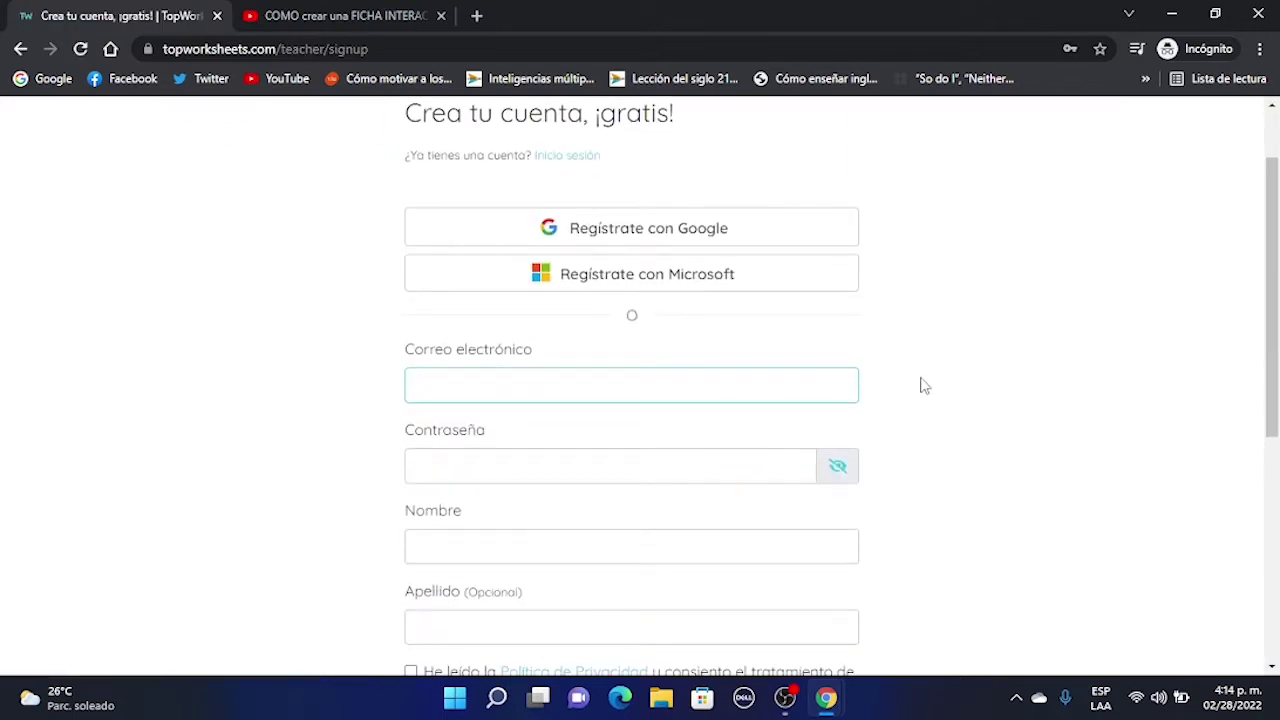
scroll(924, 386, down, 1)
scroll(924, 386, down, 4)
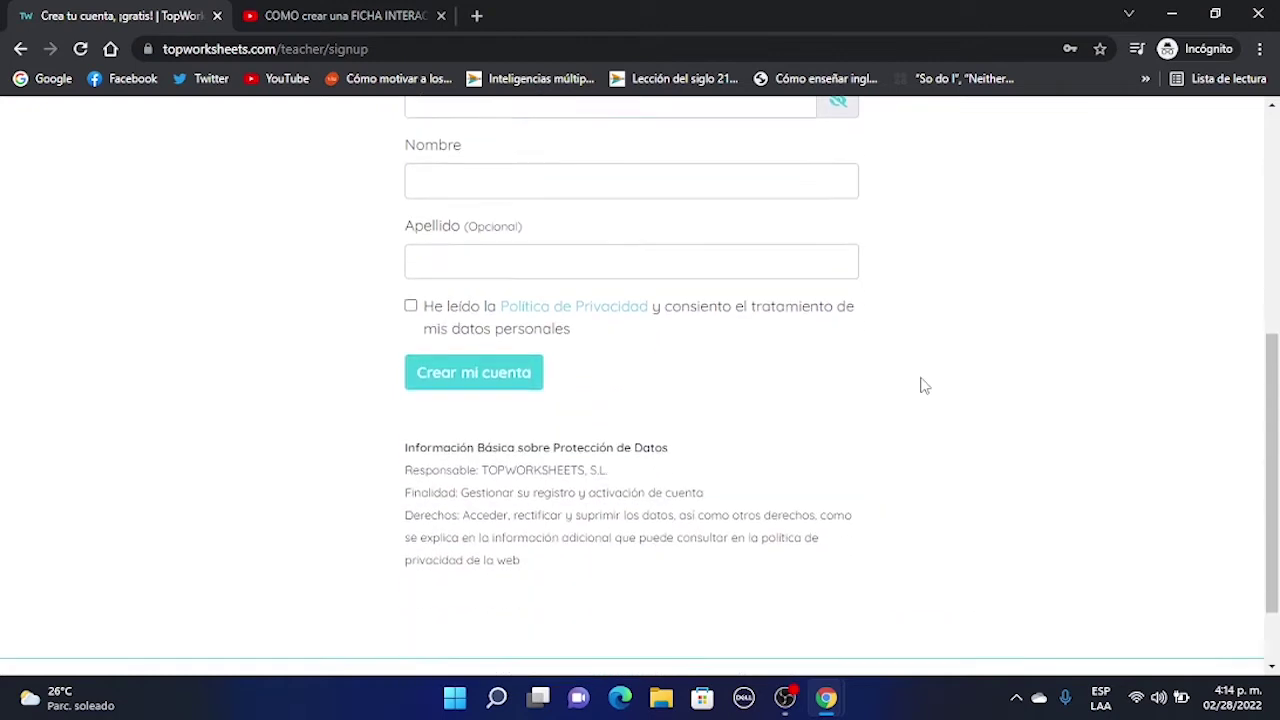
scroll(924, 386, up, 6)
scroll(924, 386, up, 1)
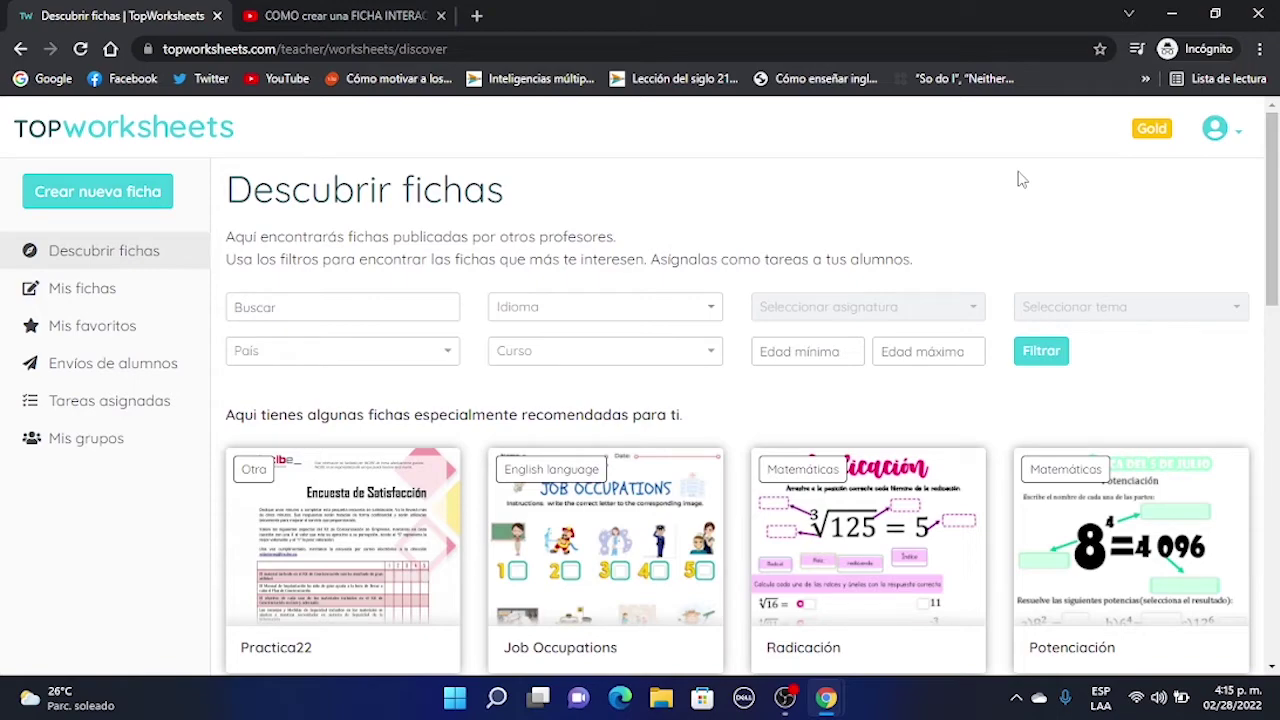
- Browse the filters and recommended public worksheets on the Descubrir fichas page
scroll(923, 291, down, 6)
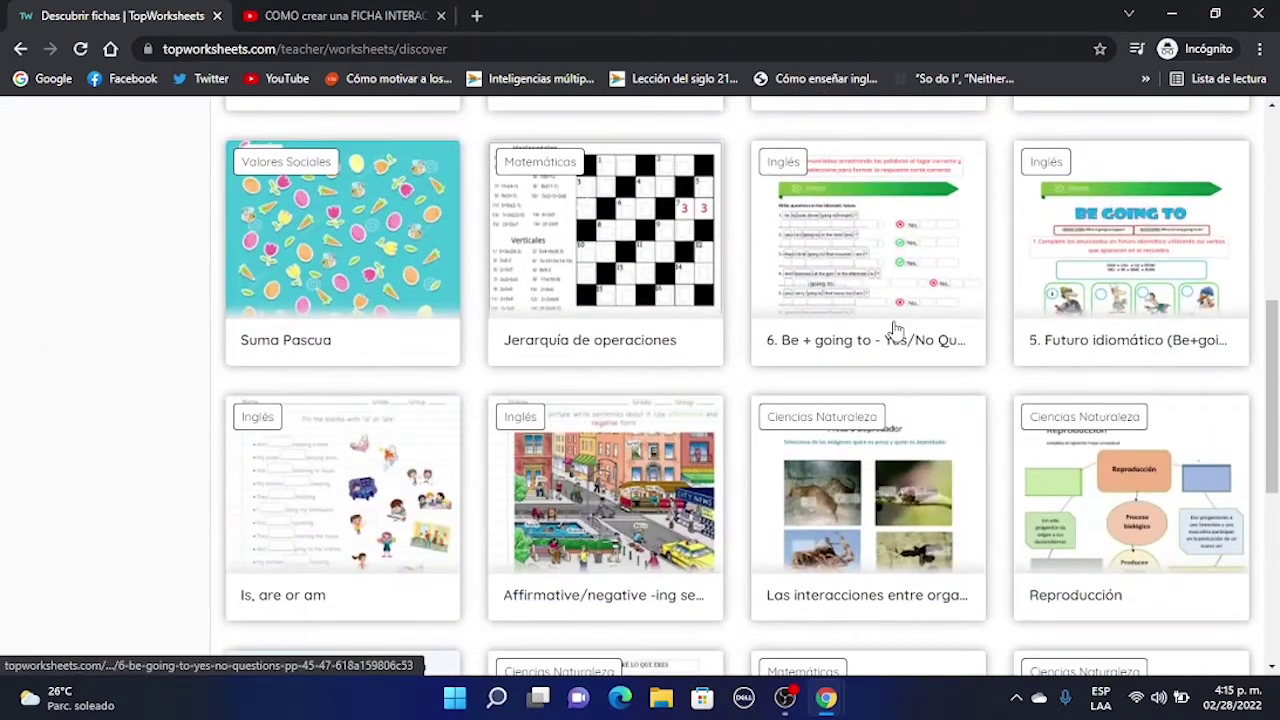
scroll(896, 330, up, 6)
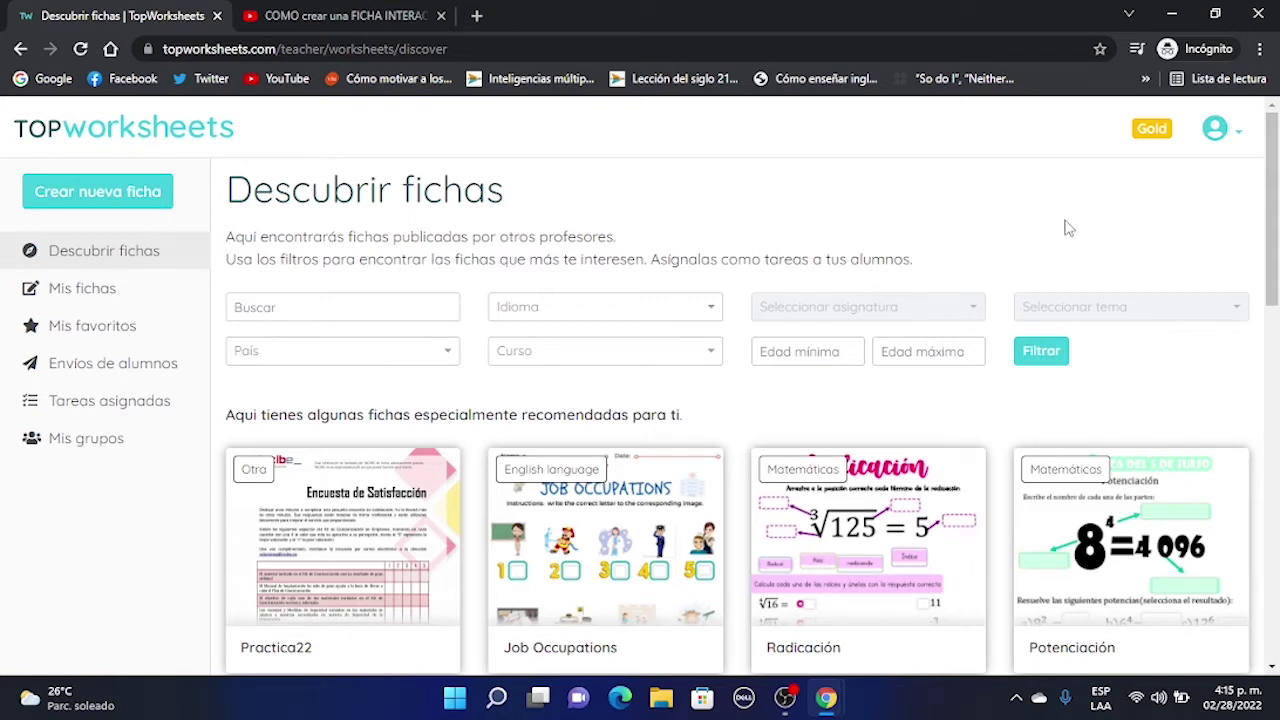
scroll(920, 229, down, 5)
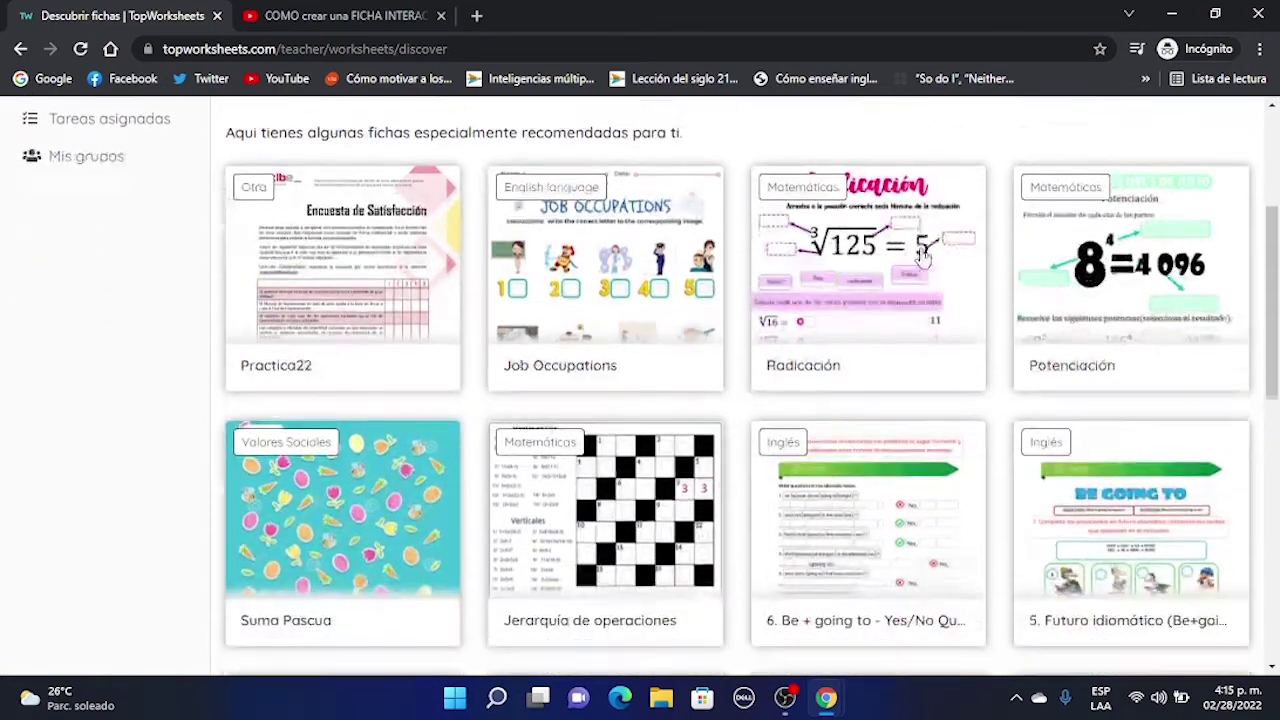
scroll(847, 518, up, 4)
scroll(847, 518, up, 2)
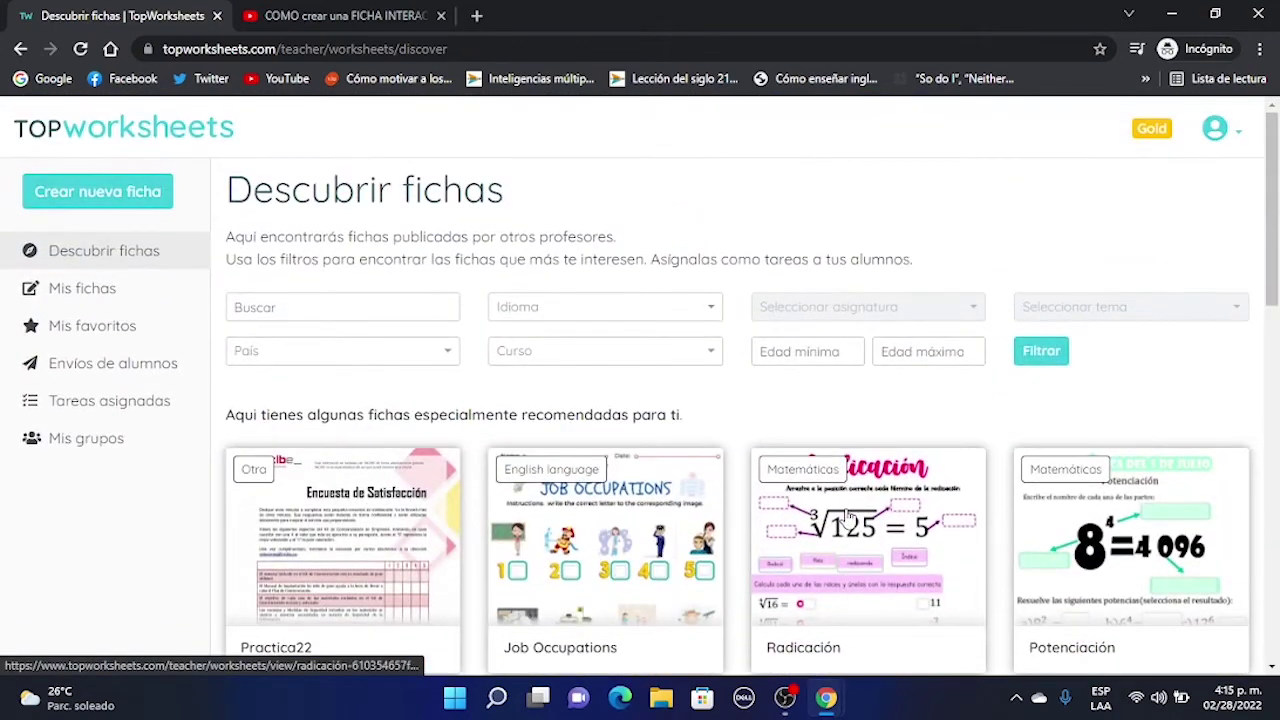
scroll(847, 518, down, 2)
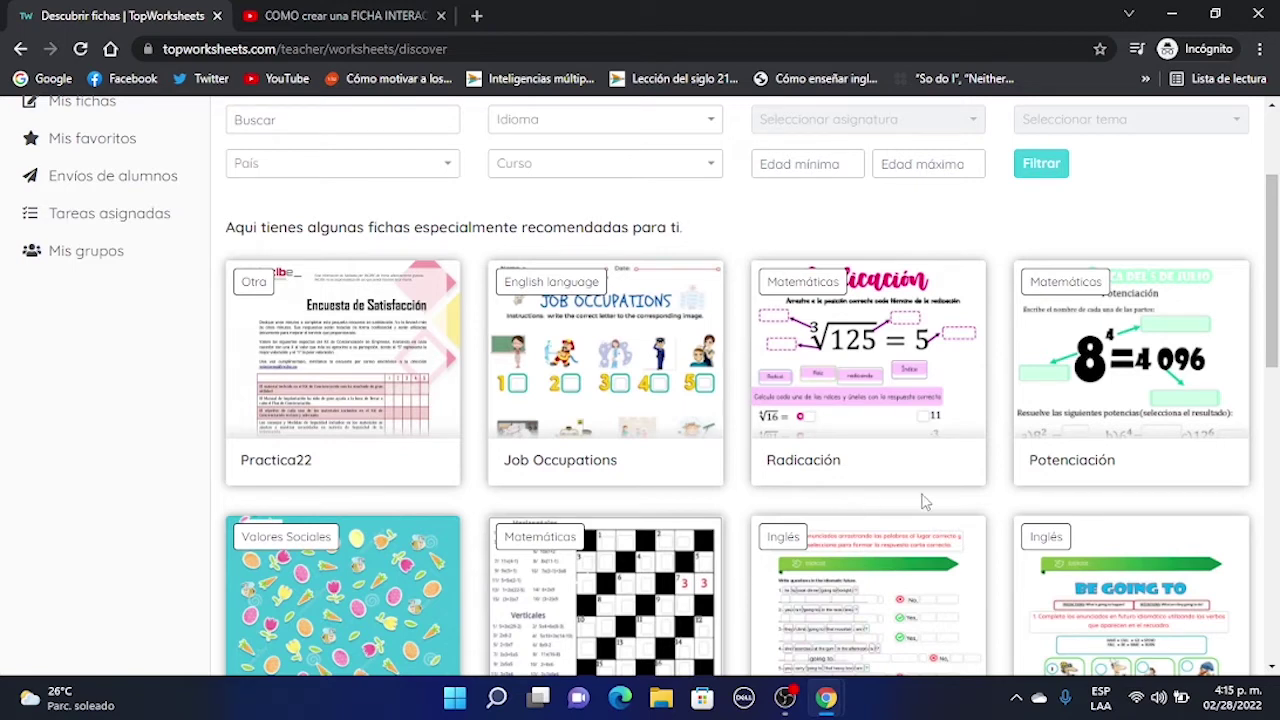
scroll(925, 502, down, 3)
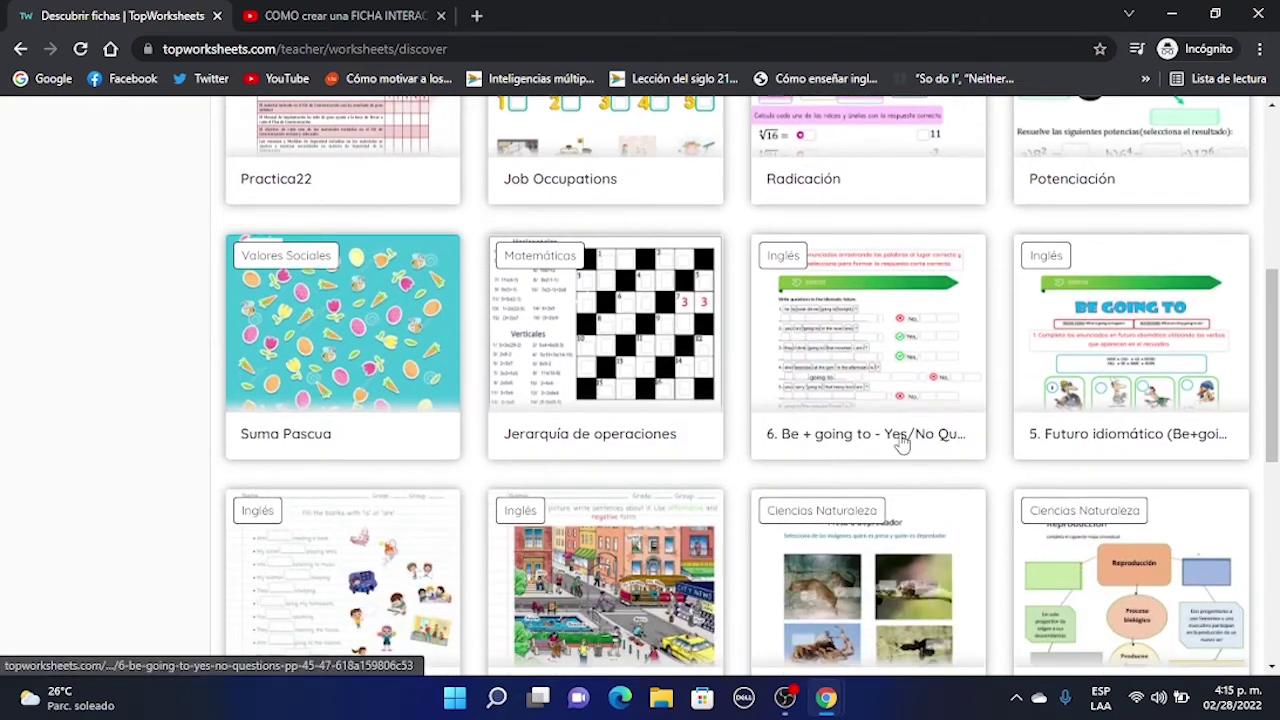
- Open the worksheet "6. Be + going to - Yes/No Questions" and preview its exercise page
click(905, 338)
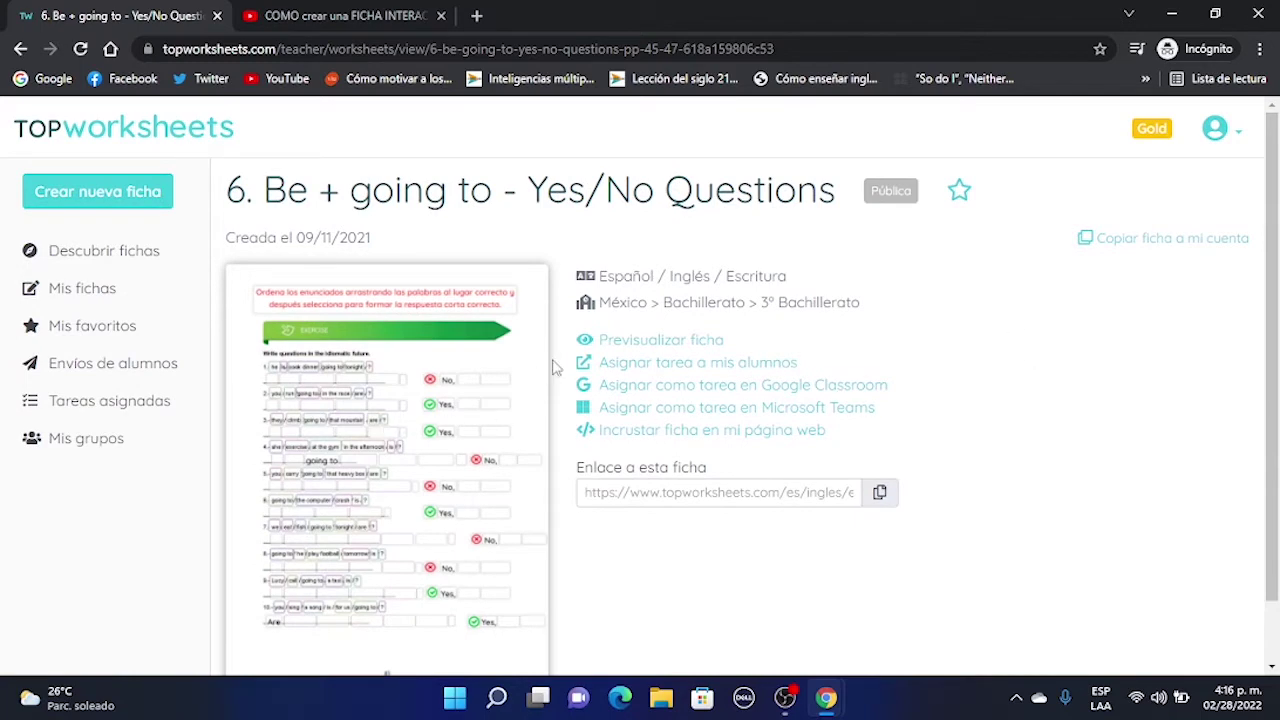
click(606, 340)
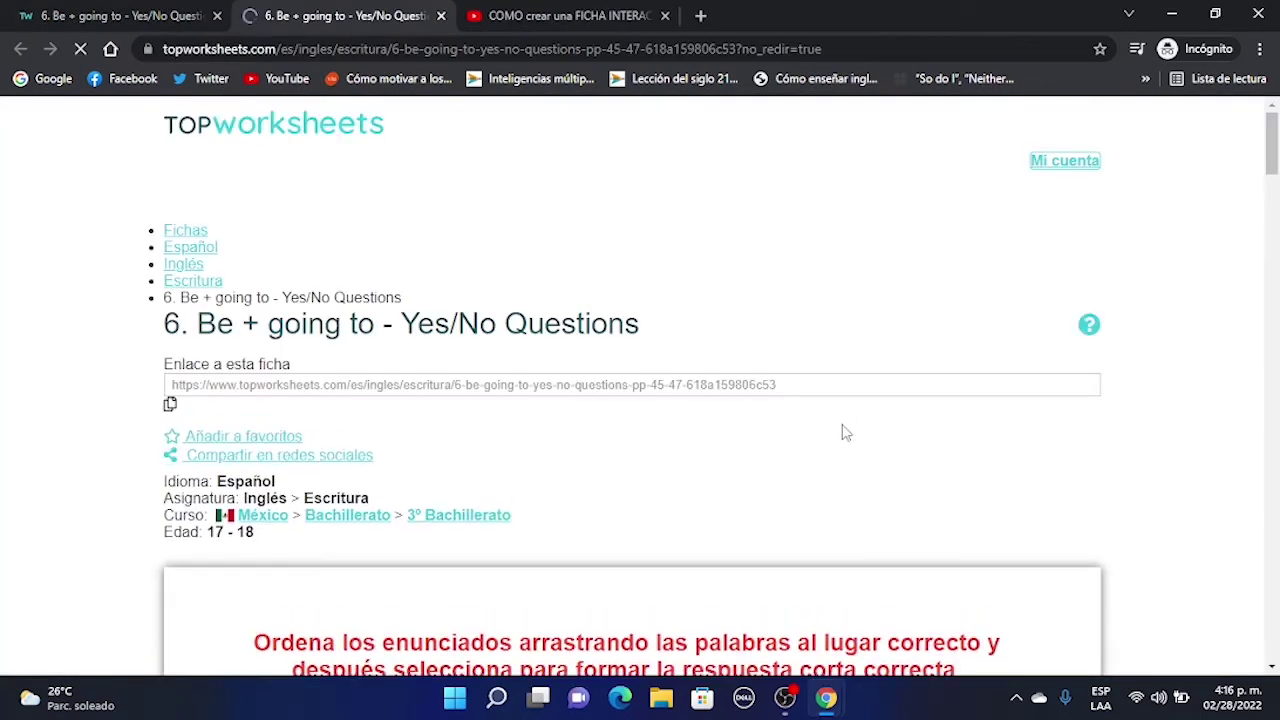
scroll(803, 429, down, 3)
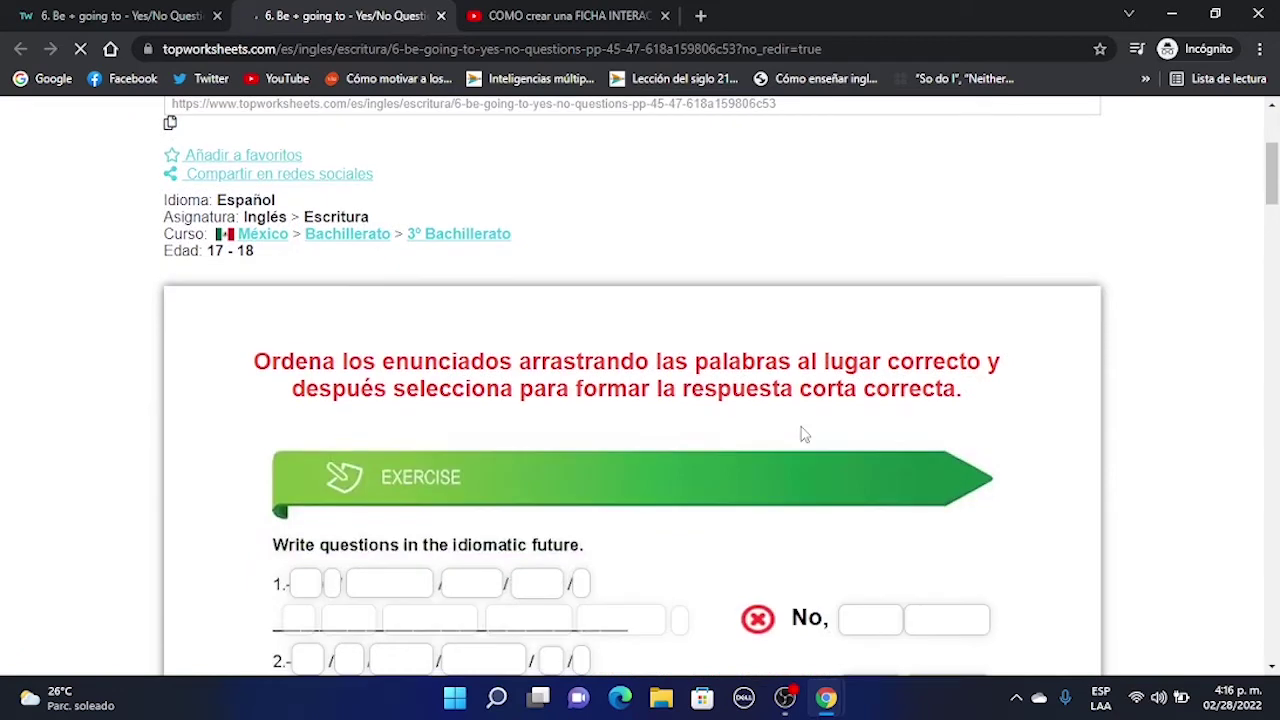
scroll(803, 434, down, 4)
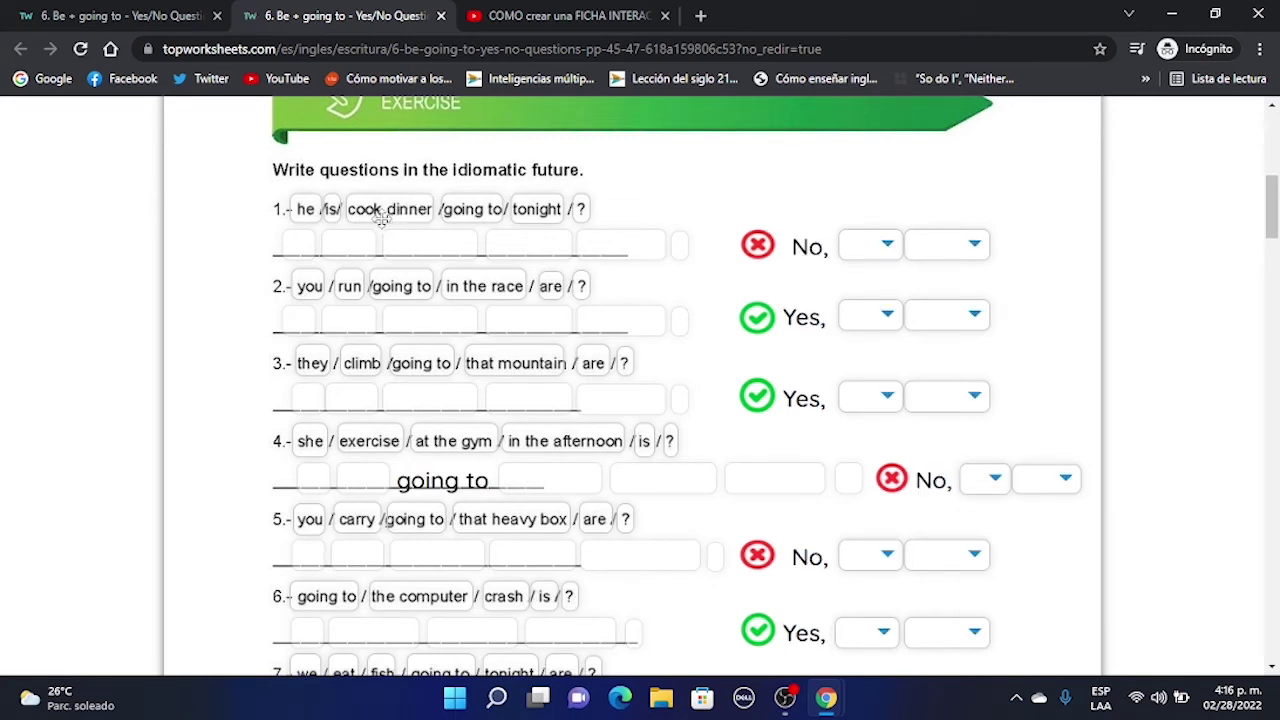
- Arrange the words of question 1 as "is he going to cook dinner tonight ?" and check its short-answer options
drag(331, 211, 345, 240)
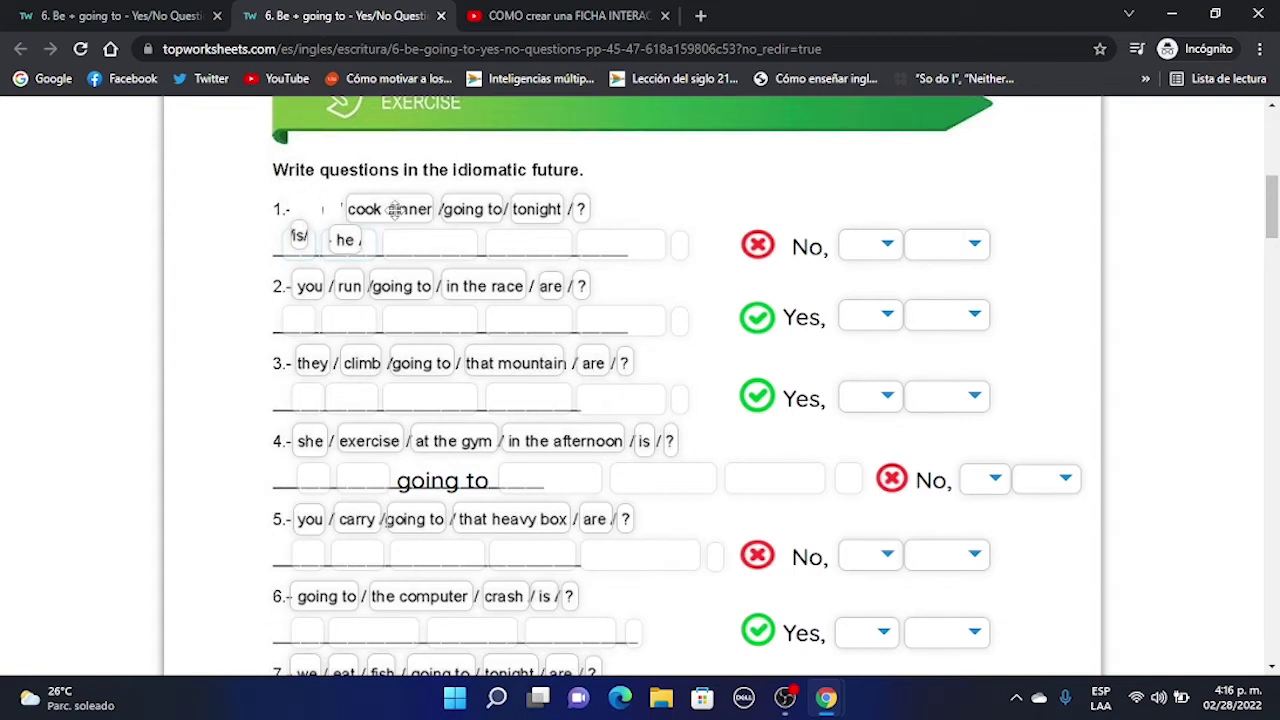
drag(470, 210, 688, 245)
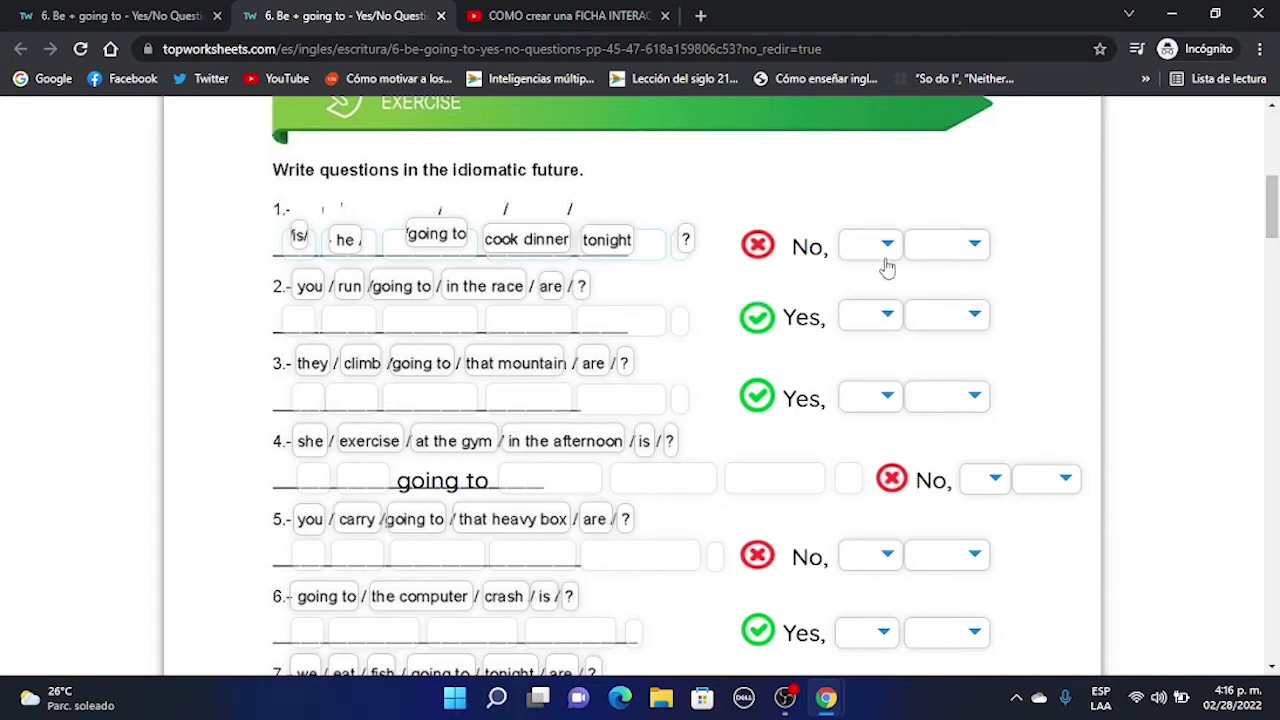
click(942, 250)
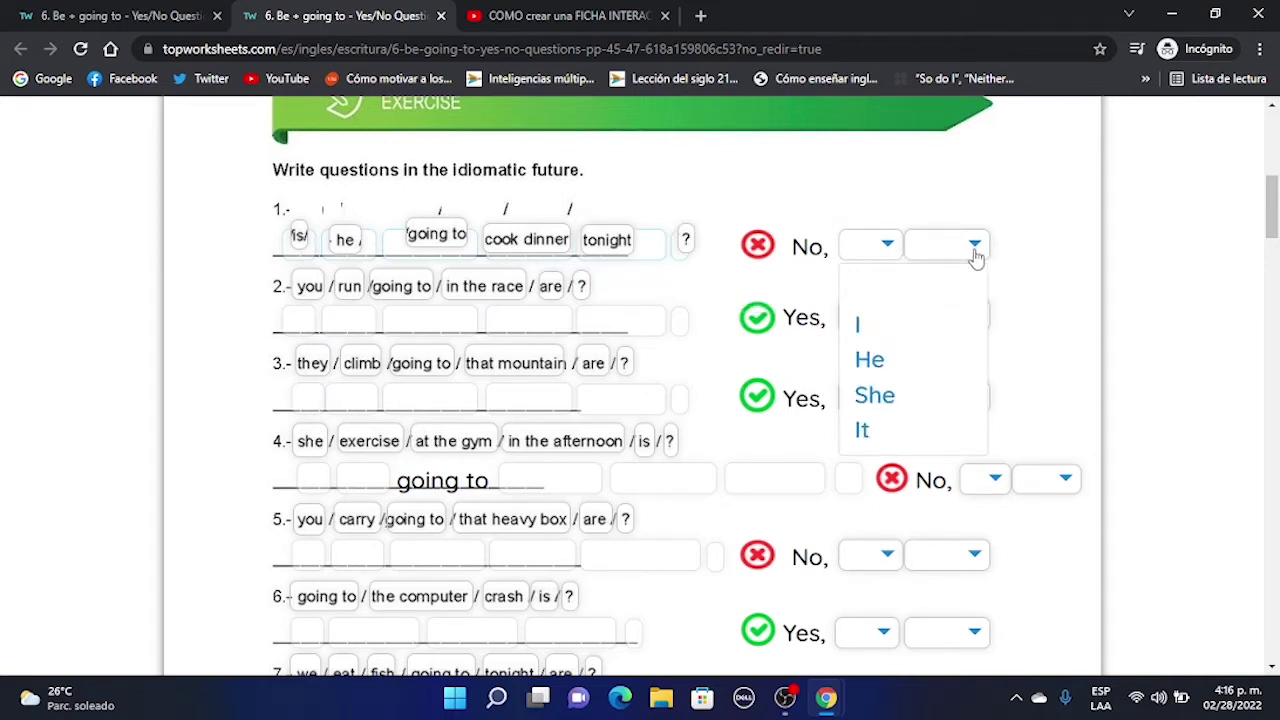
click(975, 250)
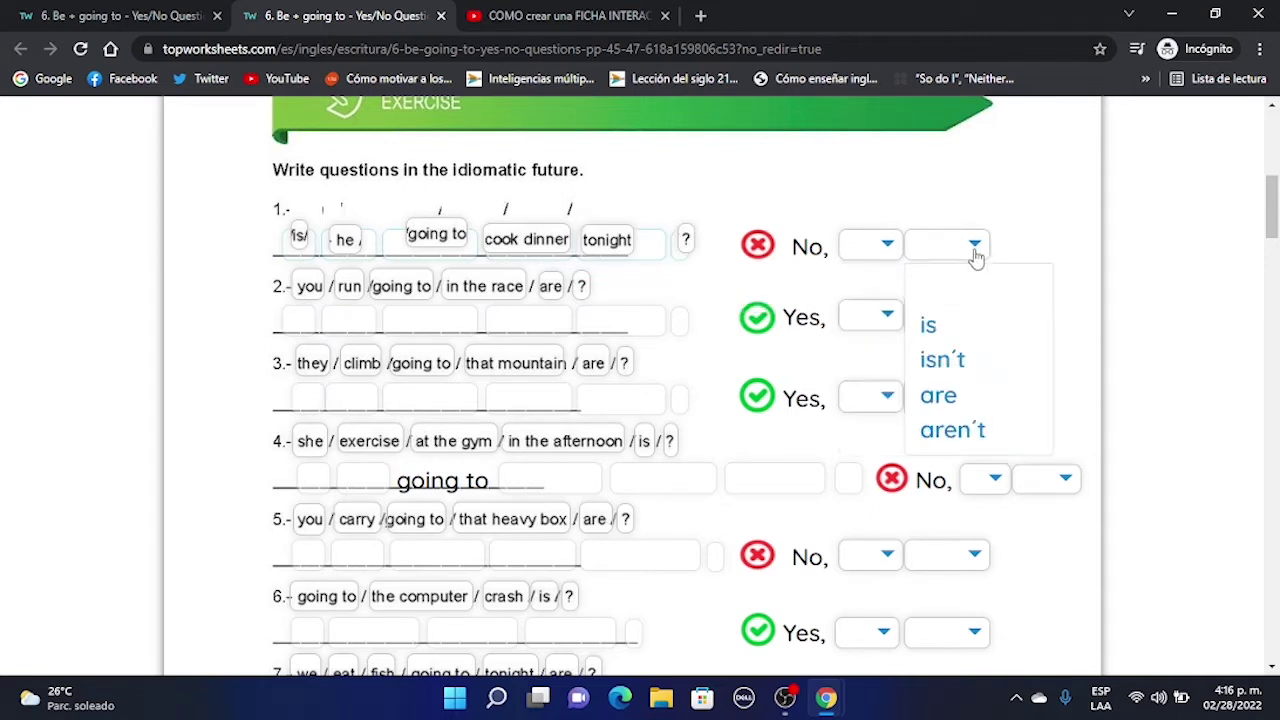
click(1070, 222)
- Set the short answer of question 2 to "It is"
click(885, 314)
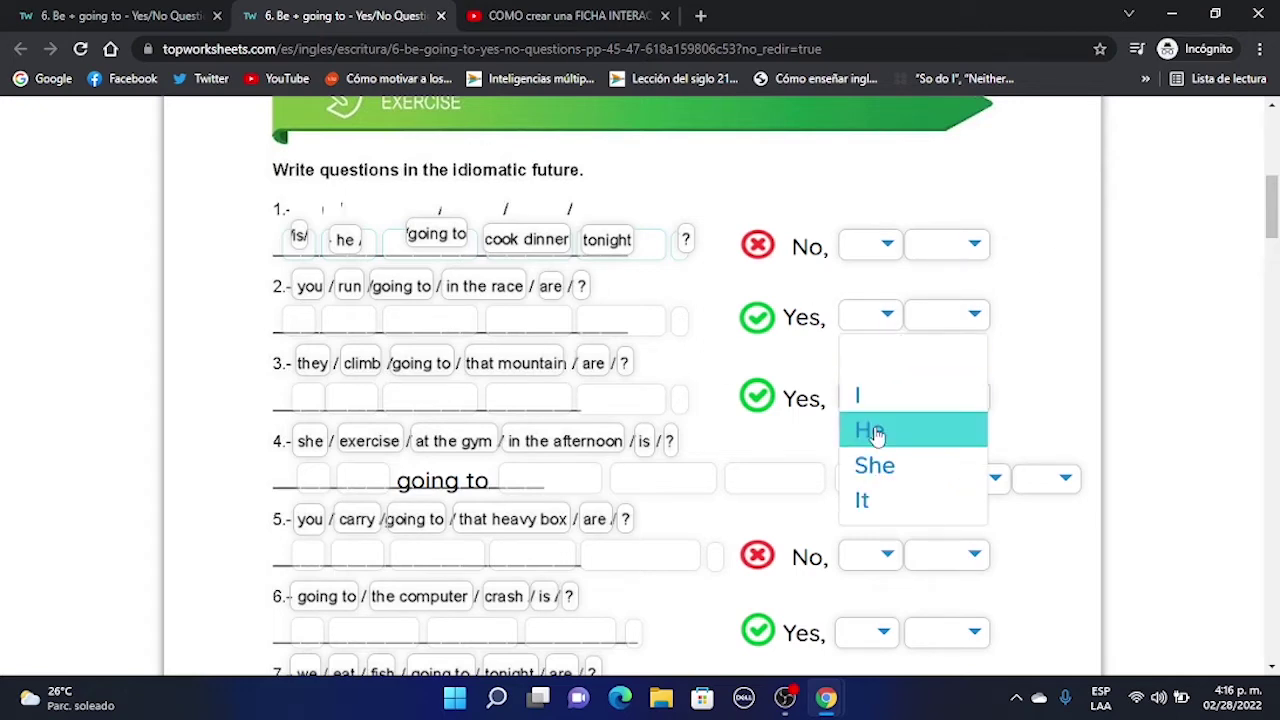
click(903, 495)
click(980, 318)
click(955, 393)
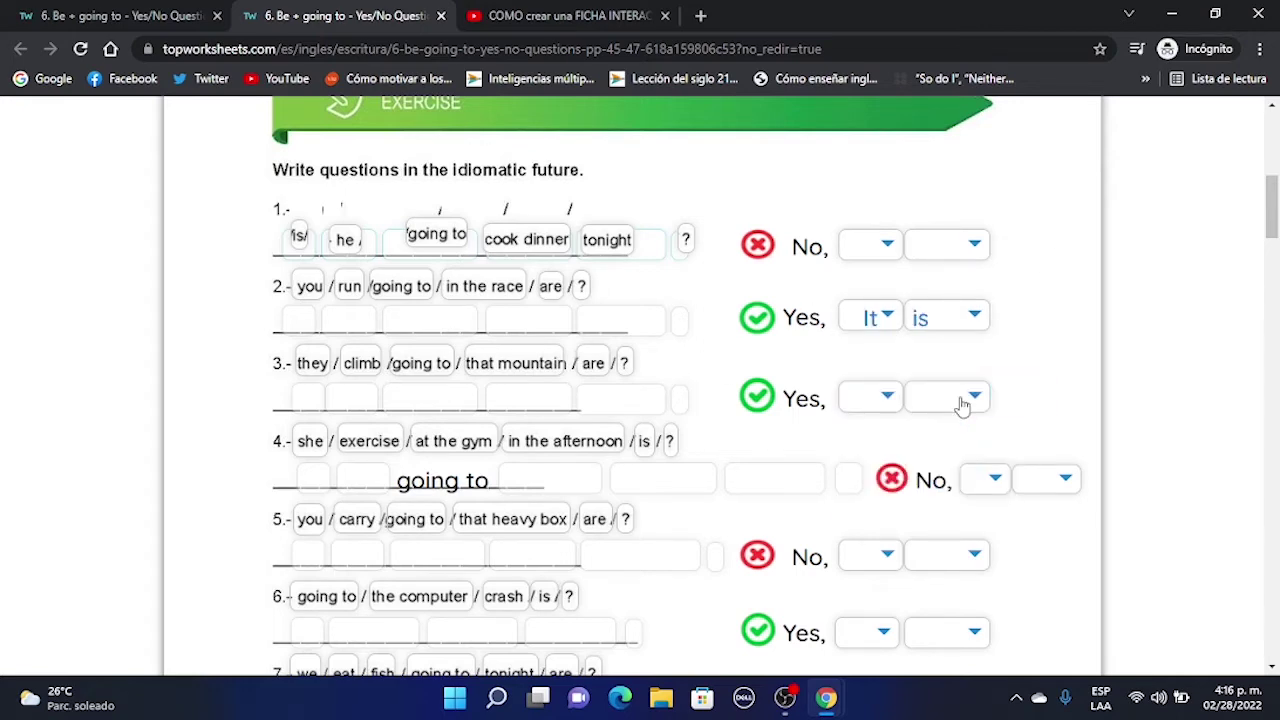
- Look through the remaining worksheet pages, including the "Planning a Birthday Party" text and its short-answer exercise
scroll(698, 417, down, 2)
scroll(698, 417, down, 10)
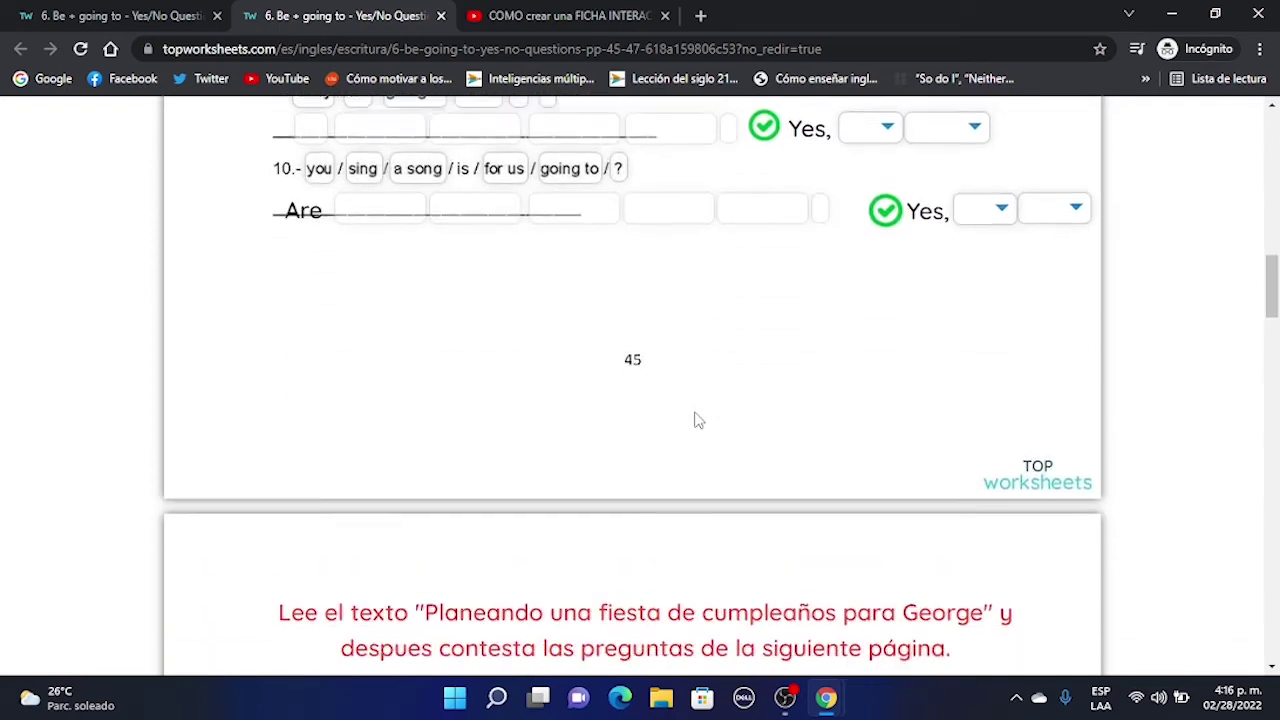
scroll(758, 415, down, 6)
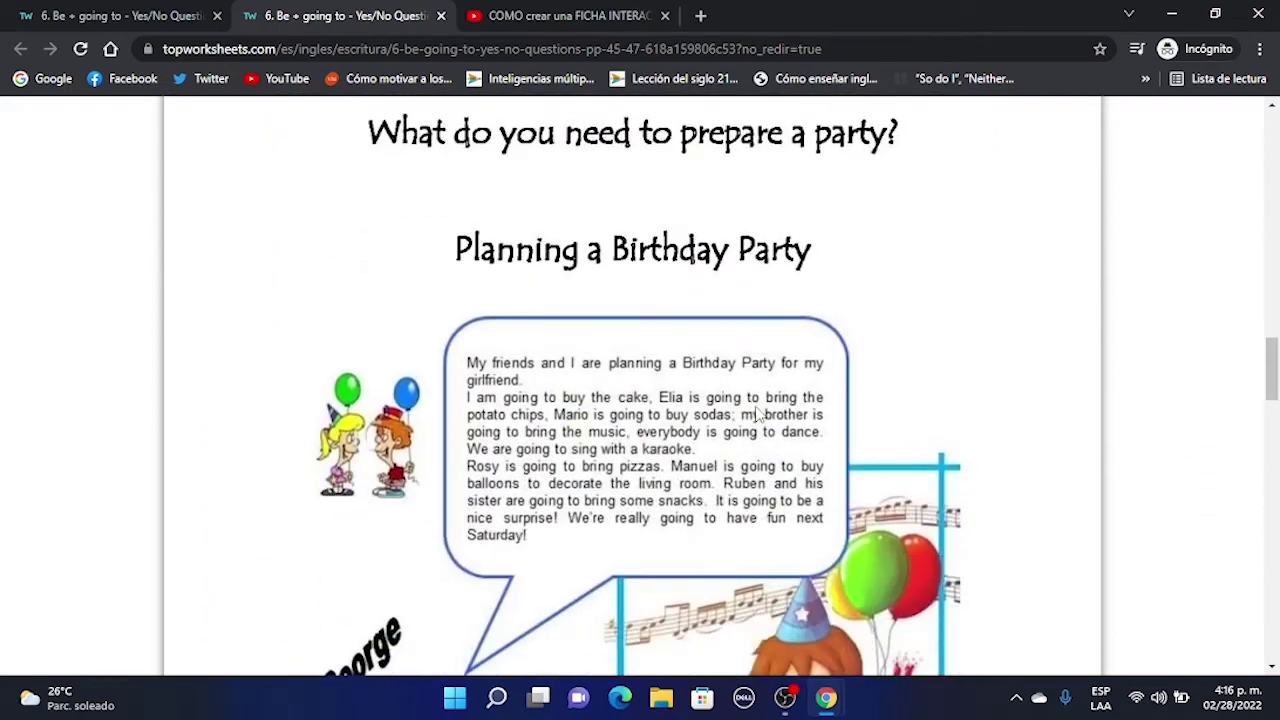
scroll(758, 415, down, 8)
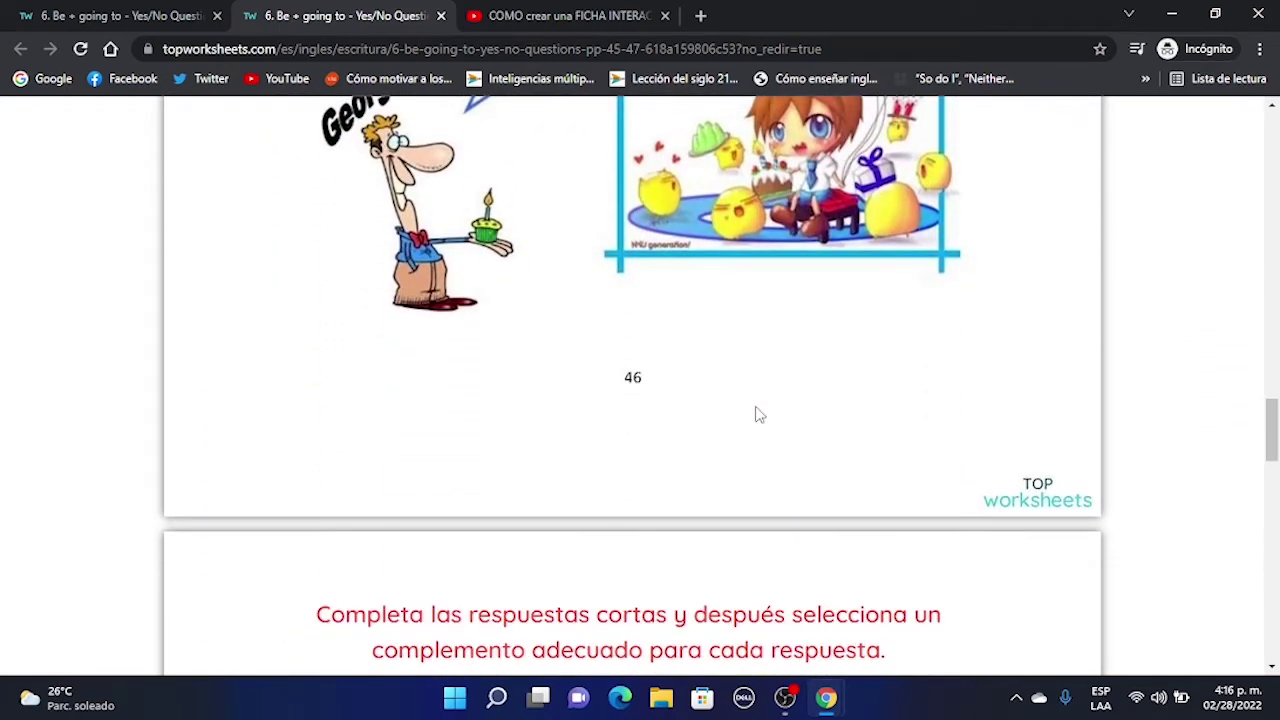
scroll(757, 414, down, 1)
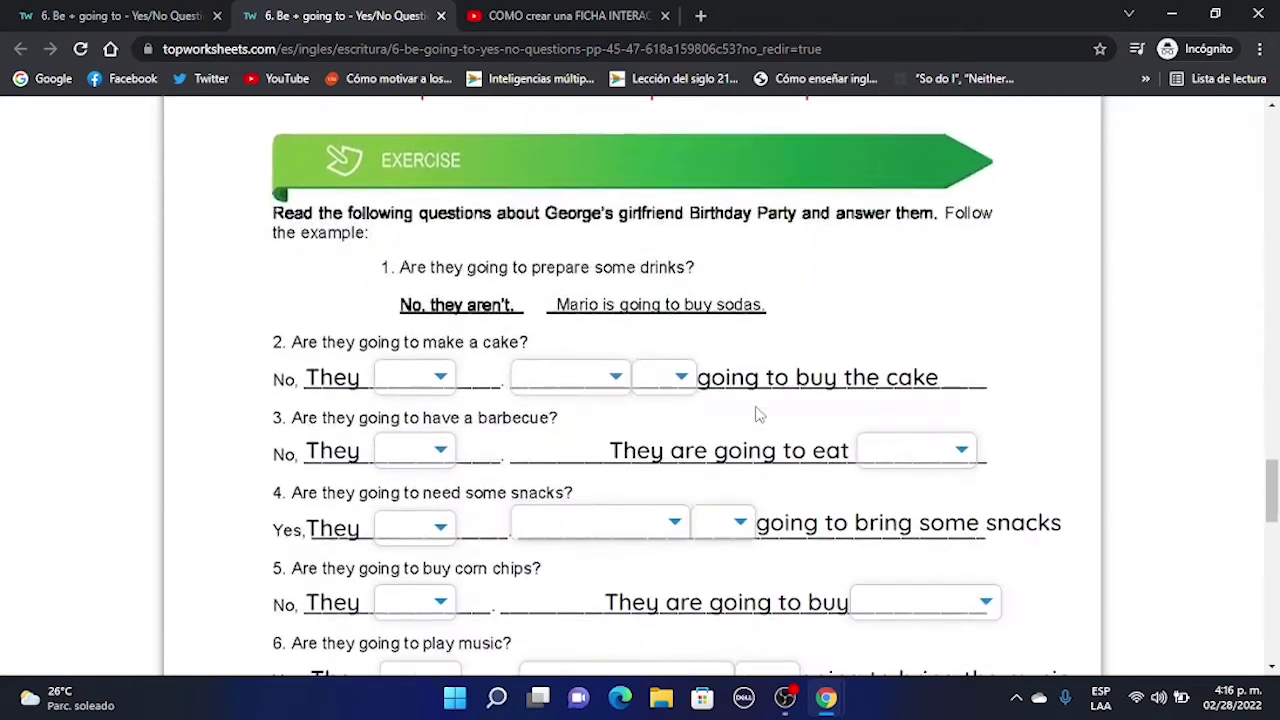
click(440, 378)
scroll(632, 388, down, 2)
scroll(971, 329, down, 4)
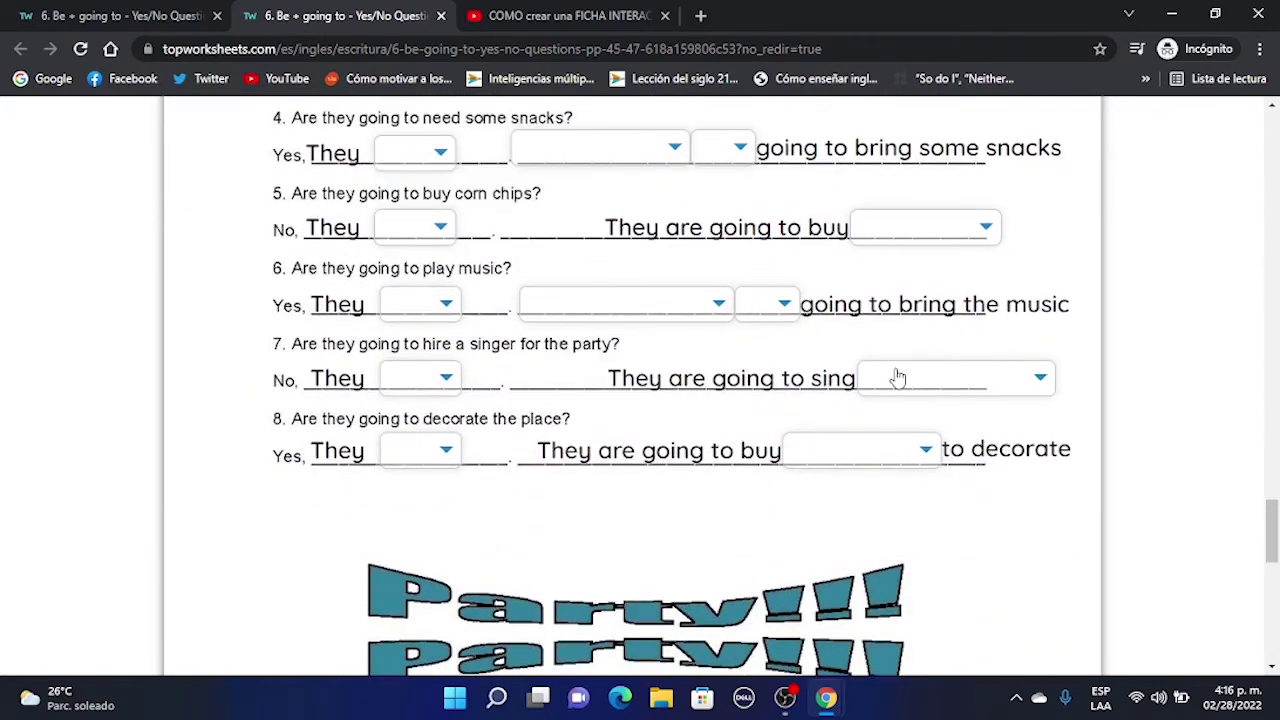
scroll(897, 376, down, 2)
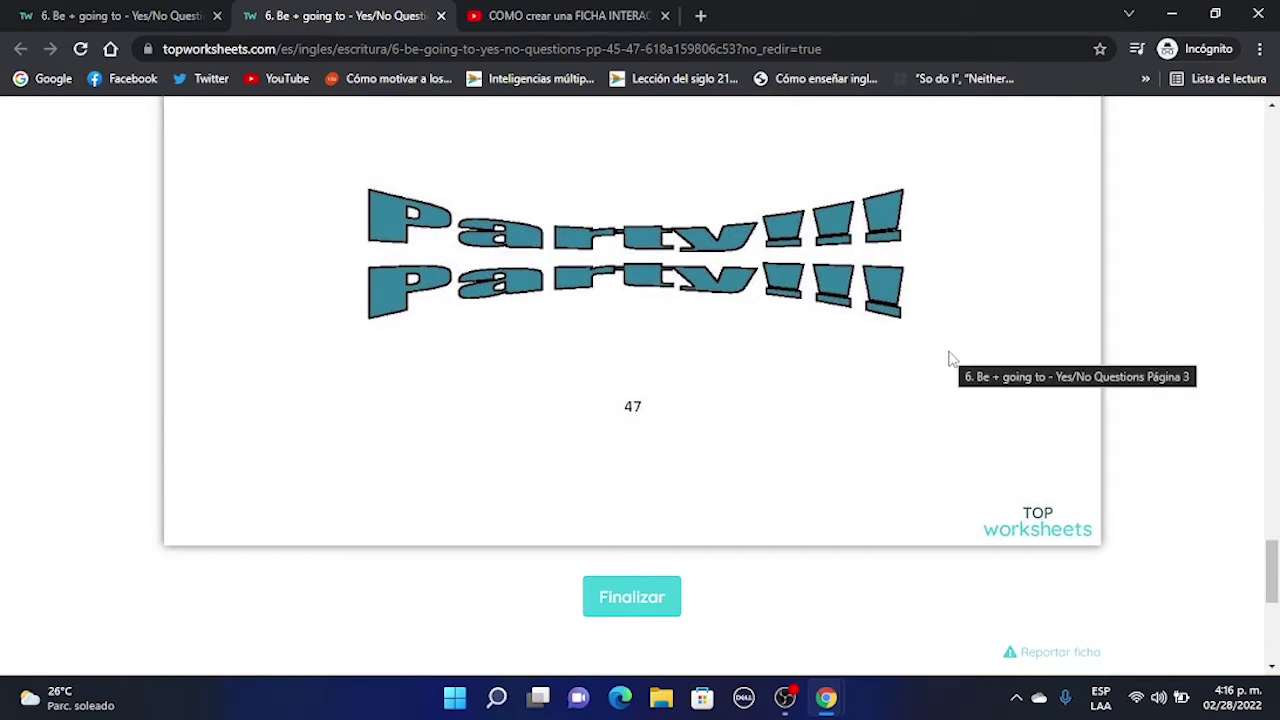
scroll(952, 360, up, 20)
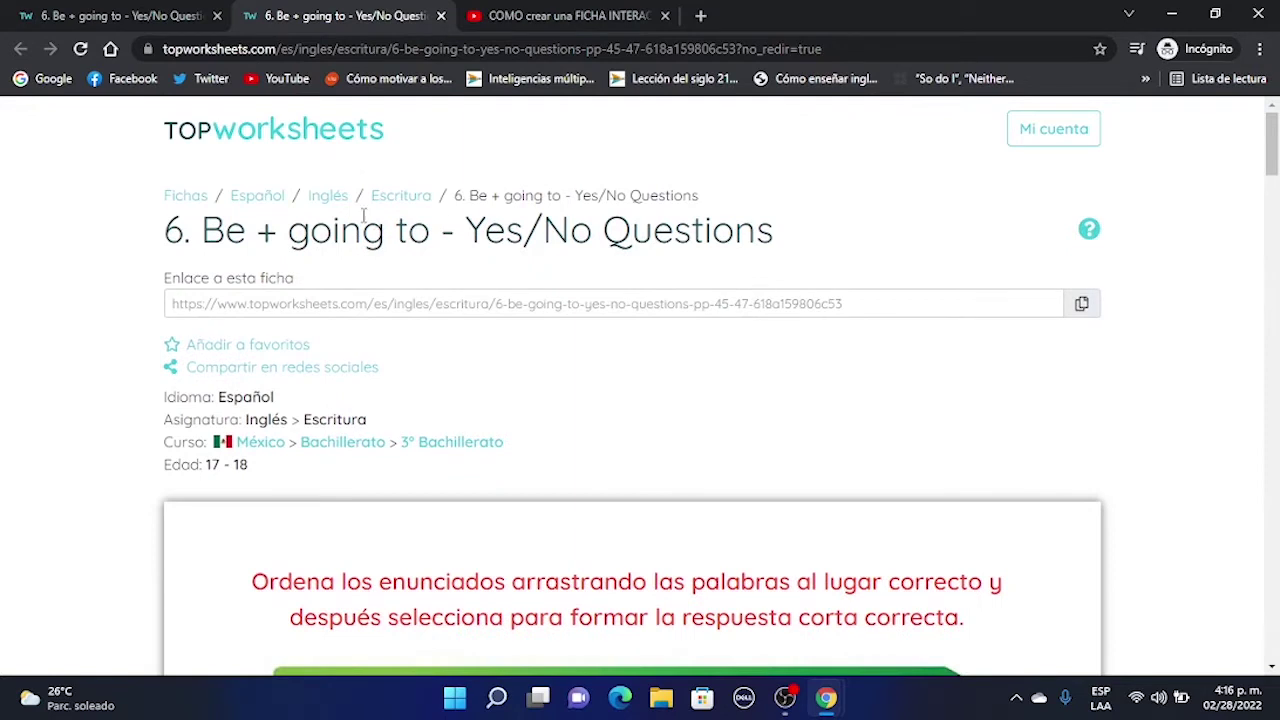
- Return to the worksheet's teacher page, open the form for assigning it to students and check the grading system options
click(152, 18)
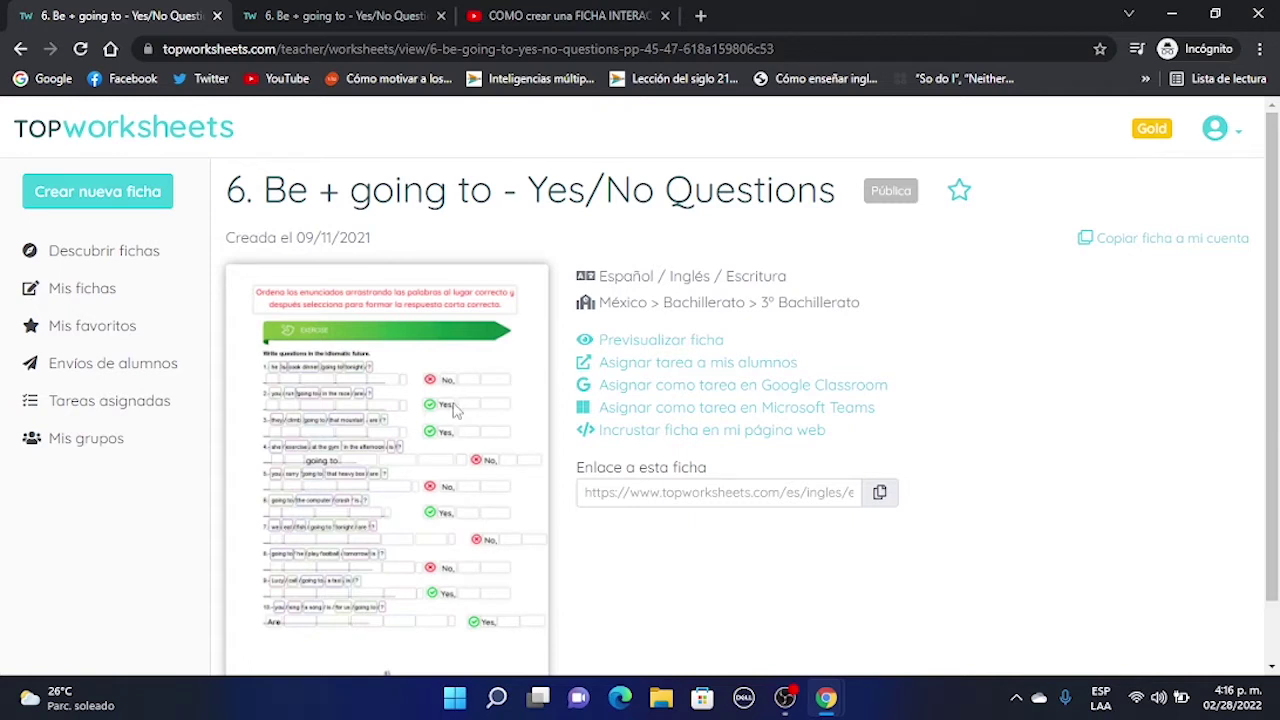
scroll(410, 405, down, 2)
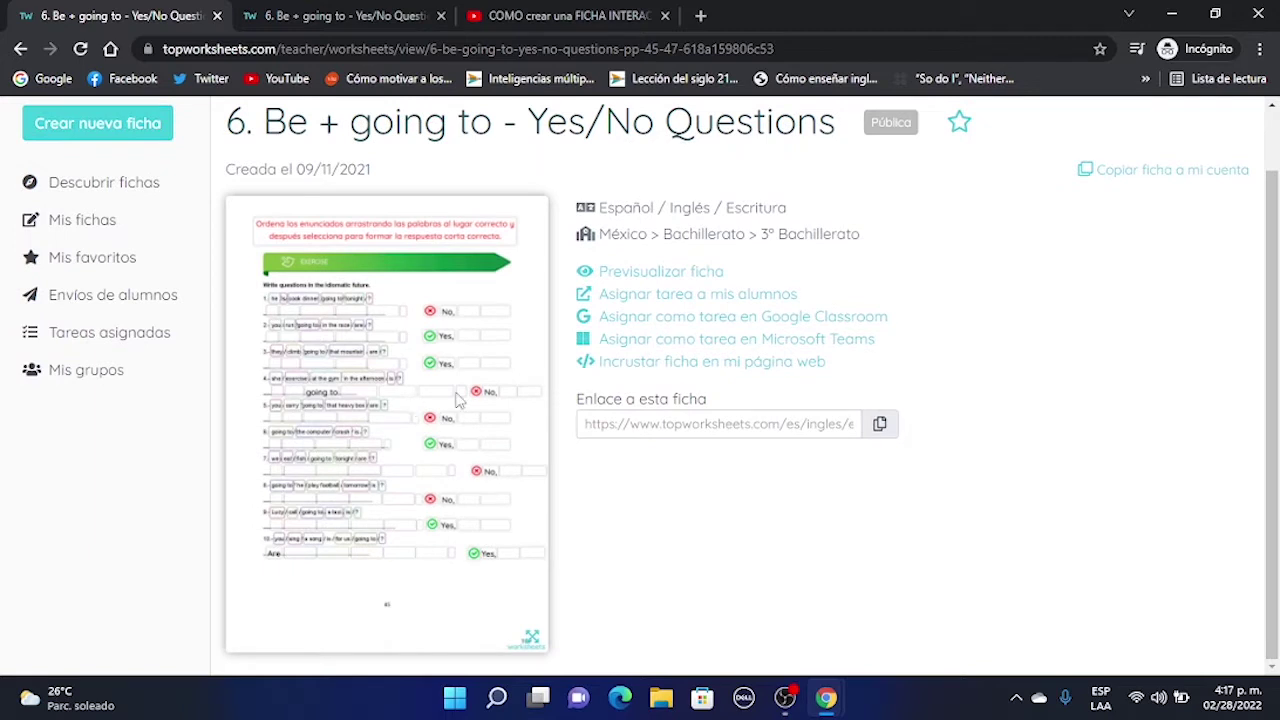
click(685, 300)
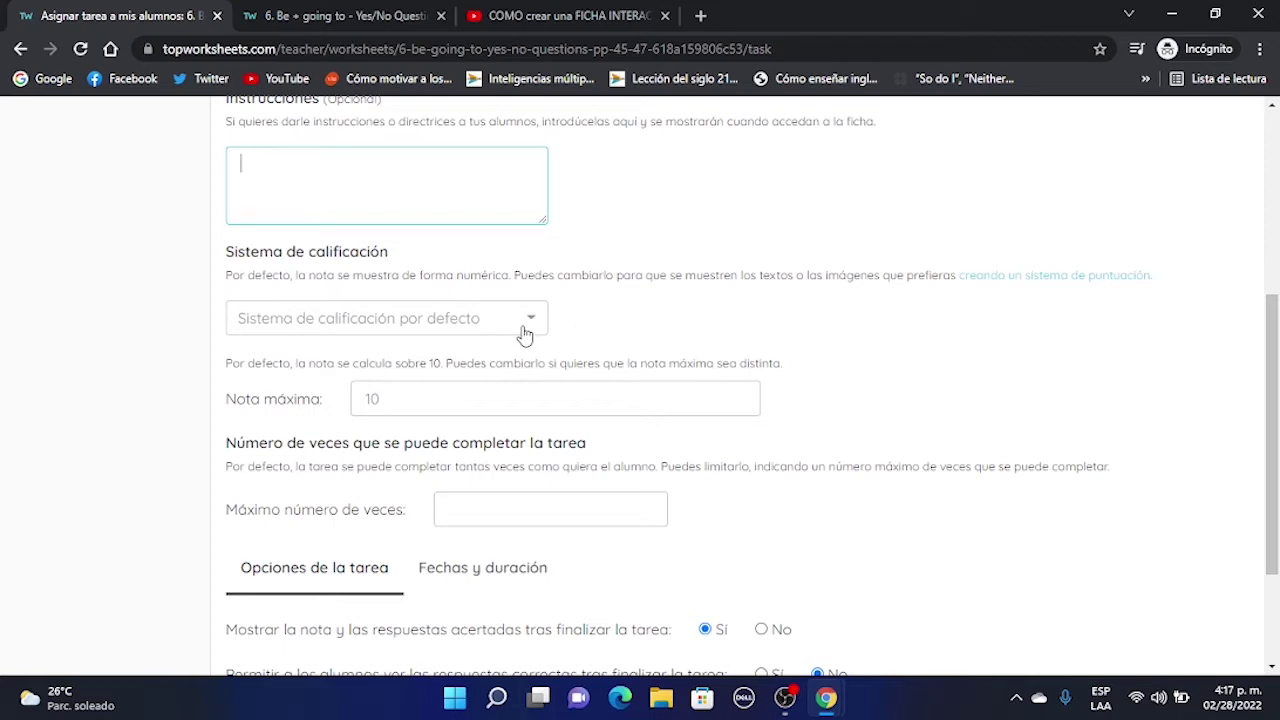
click(526, 328)
click(571, 332)
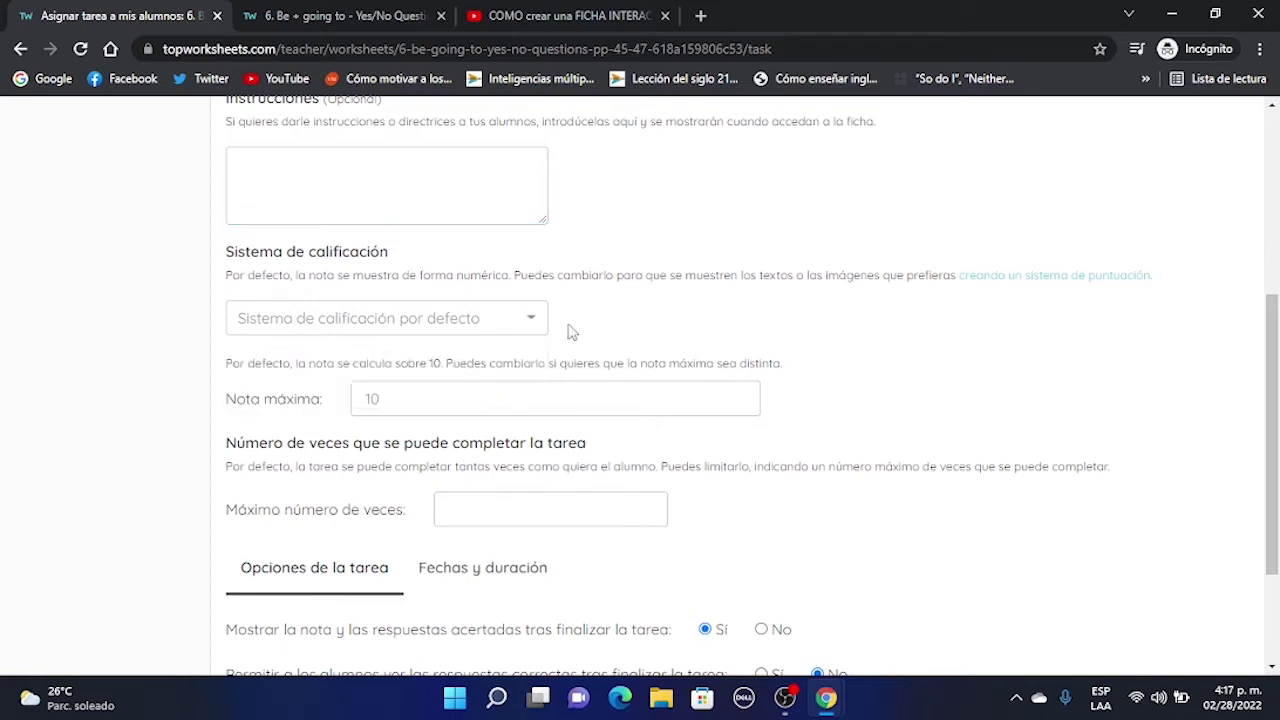
- Try changing the task's maximum grade
scroll(571, 332, down, 1)
click(443, 306)
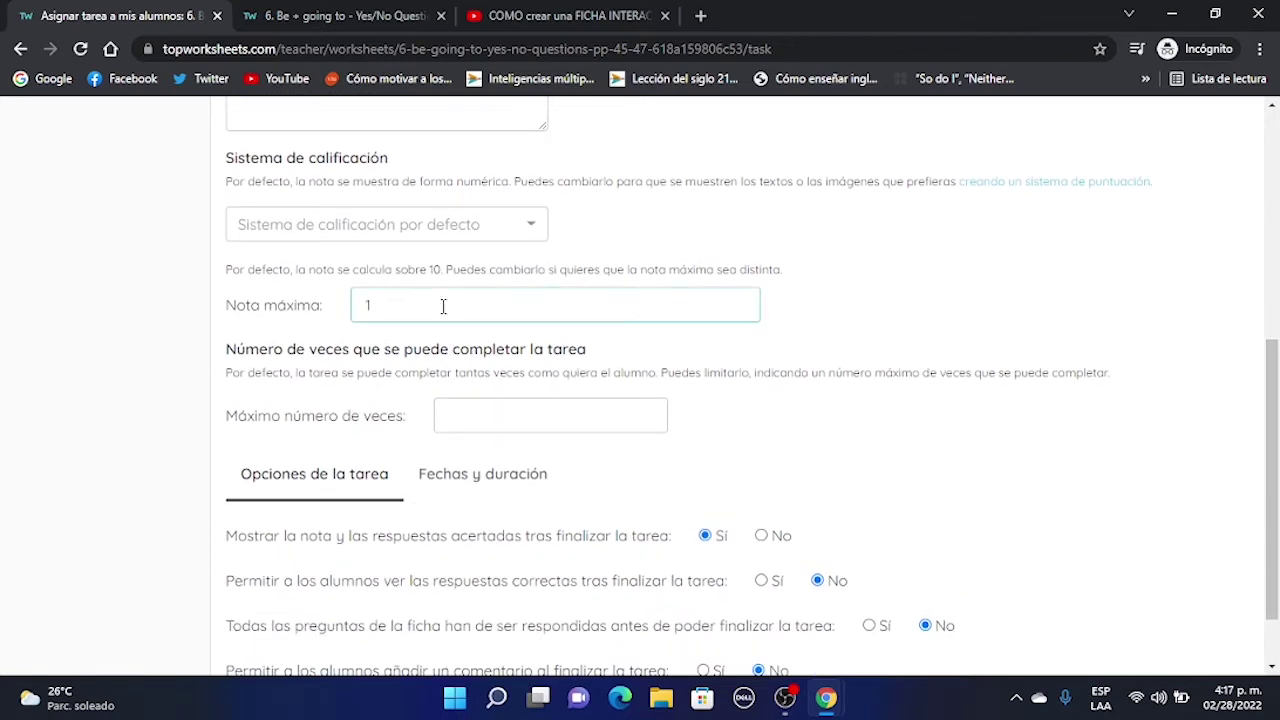
text(20)
key(BackSpace)
key(BackSpace)
scroll(859, 374, down, 1)
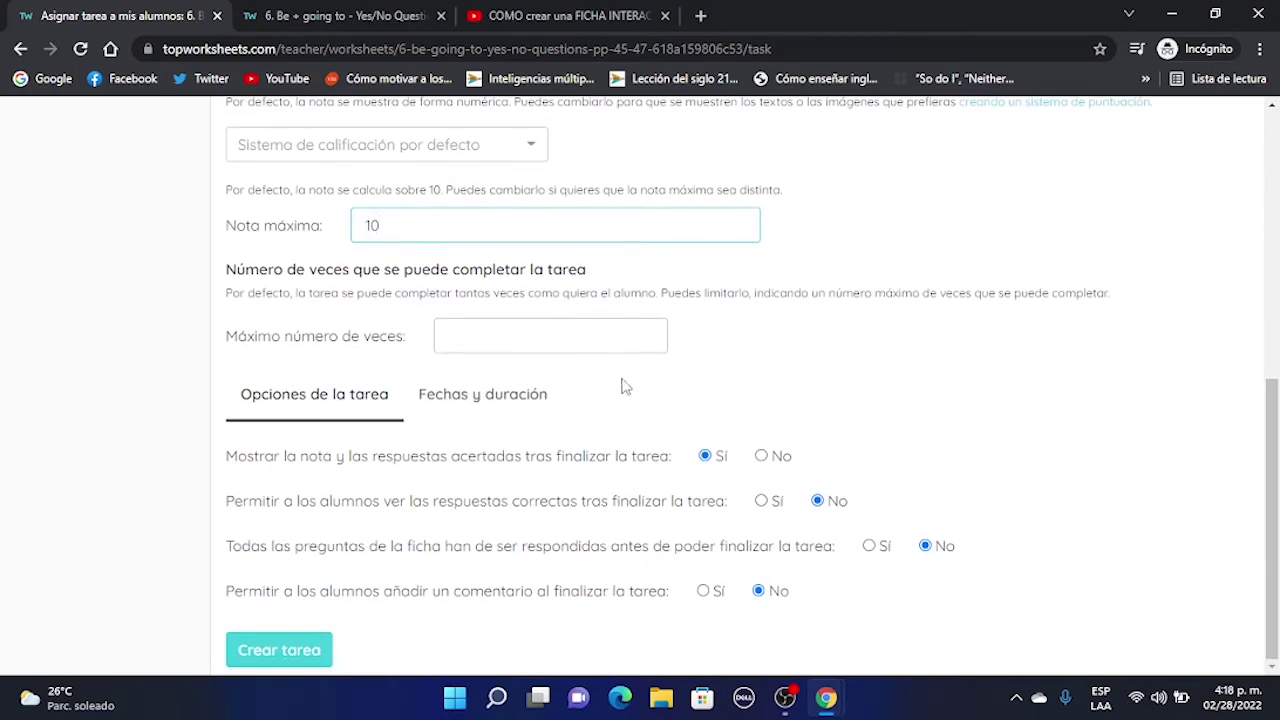
- Try limiting the number of times students can complete the task to 1, and return to the worksheet's page
click(595, 347)
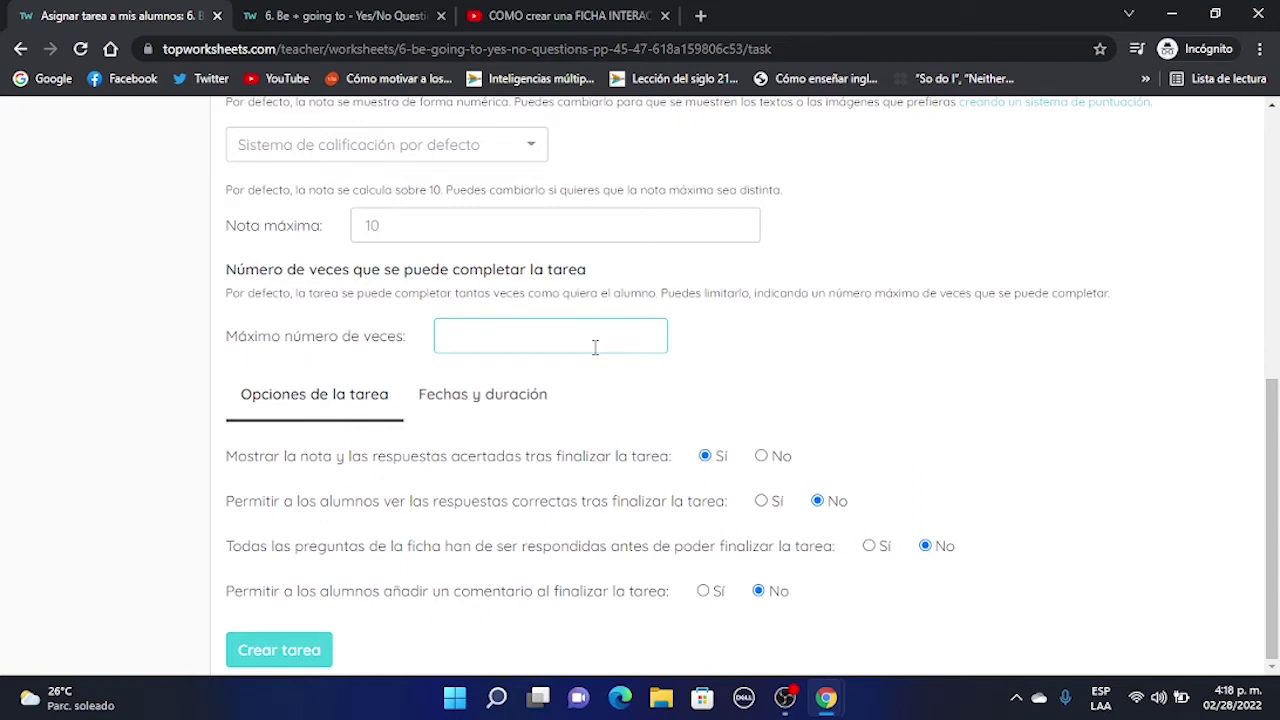
text(1)
key(Up)
key(Up)
key(BackSpace)
text(1)
key(Return)
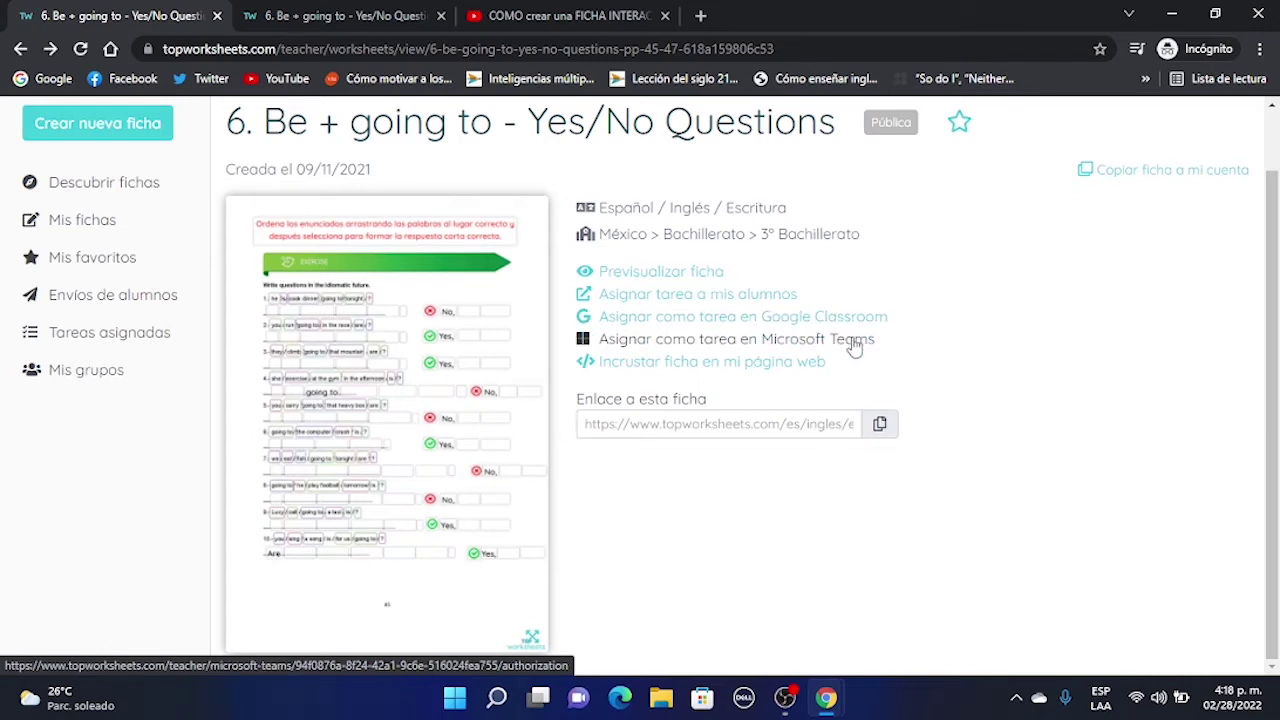
- Copy the link to the "6. Be + going to - Yes/No Questions" worksheet and add the worksheet to the favorites
click(879, 424)
scroll(1014, 380, up, 1)
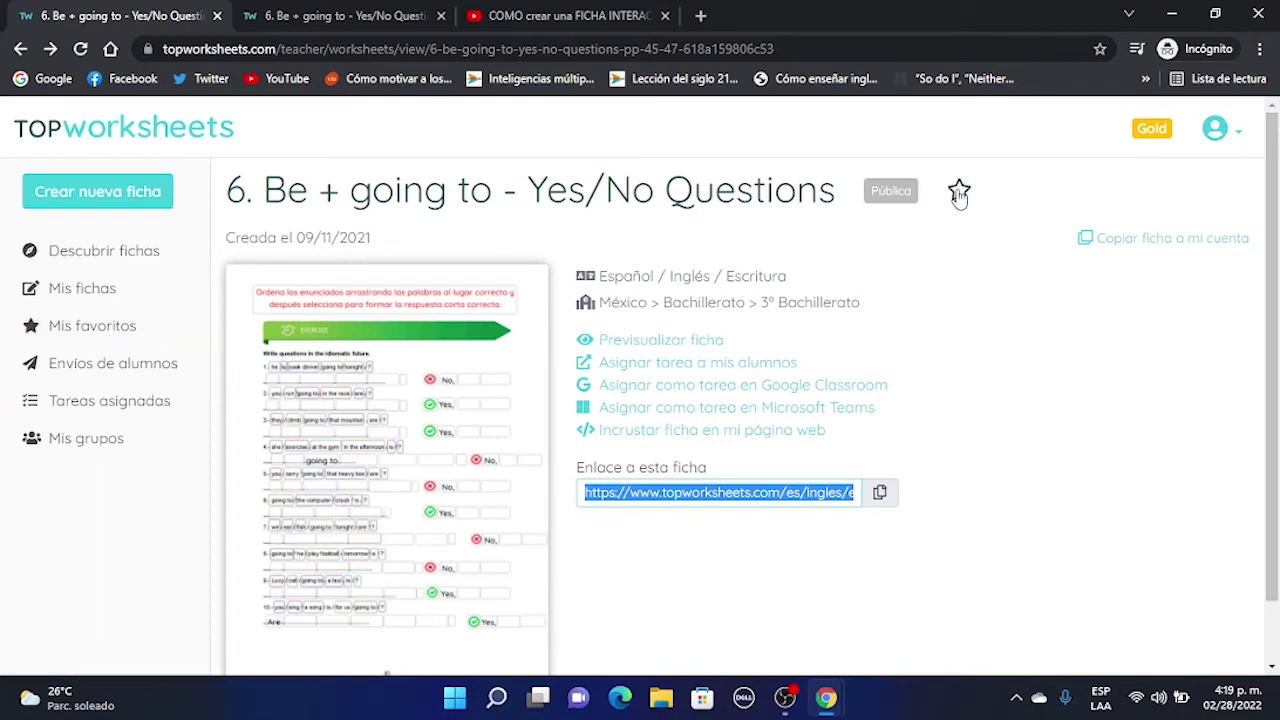
click(959, 190)
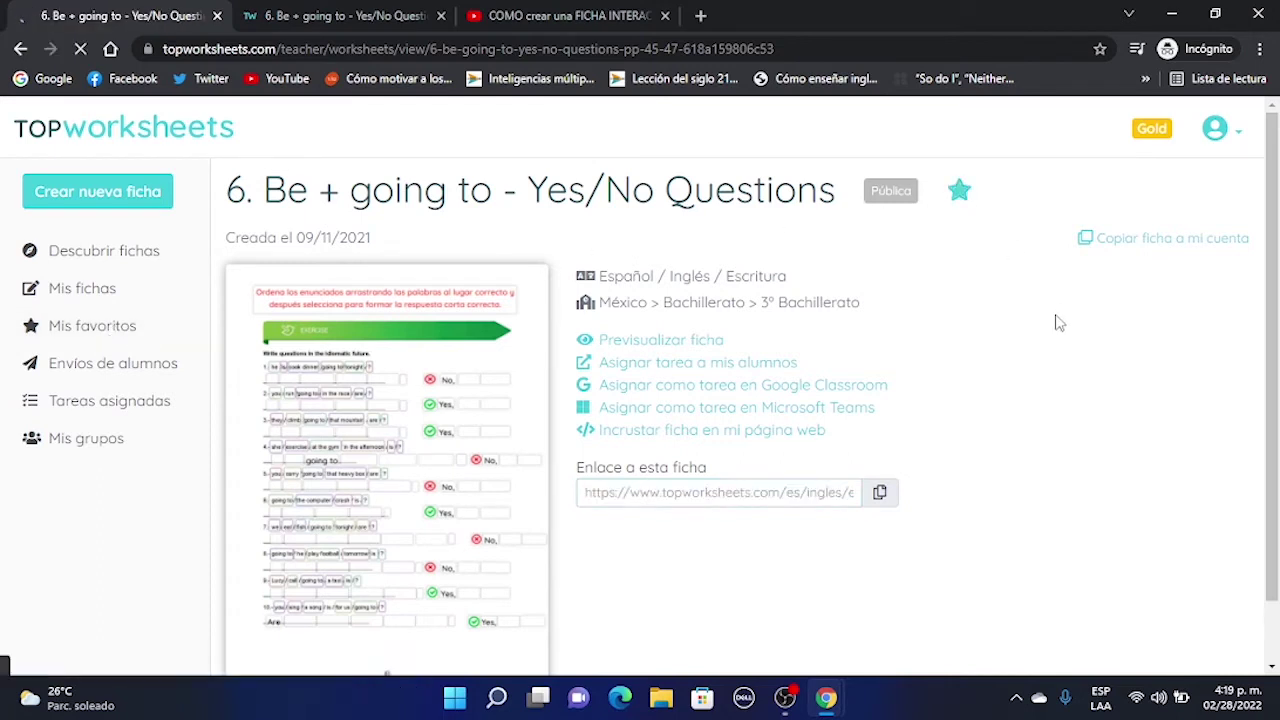
- Look through the Mis favoritos, Descubrir fichas, Mis fichas and Envíos de alumnos sections
click(88, 328)
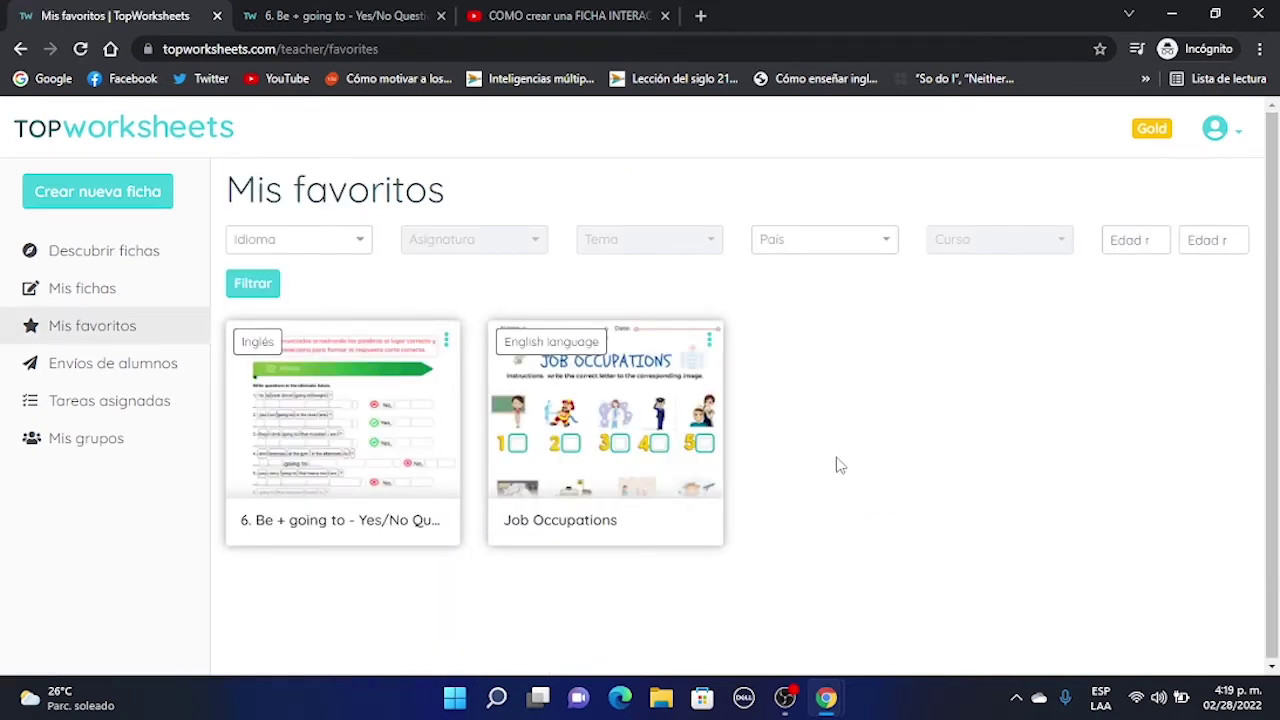
click(104, 250)
scroll(128, 200, down, 1)
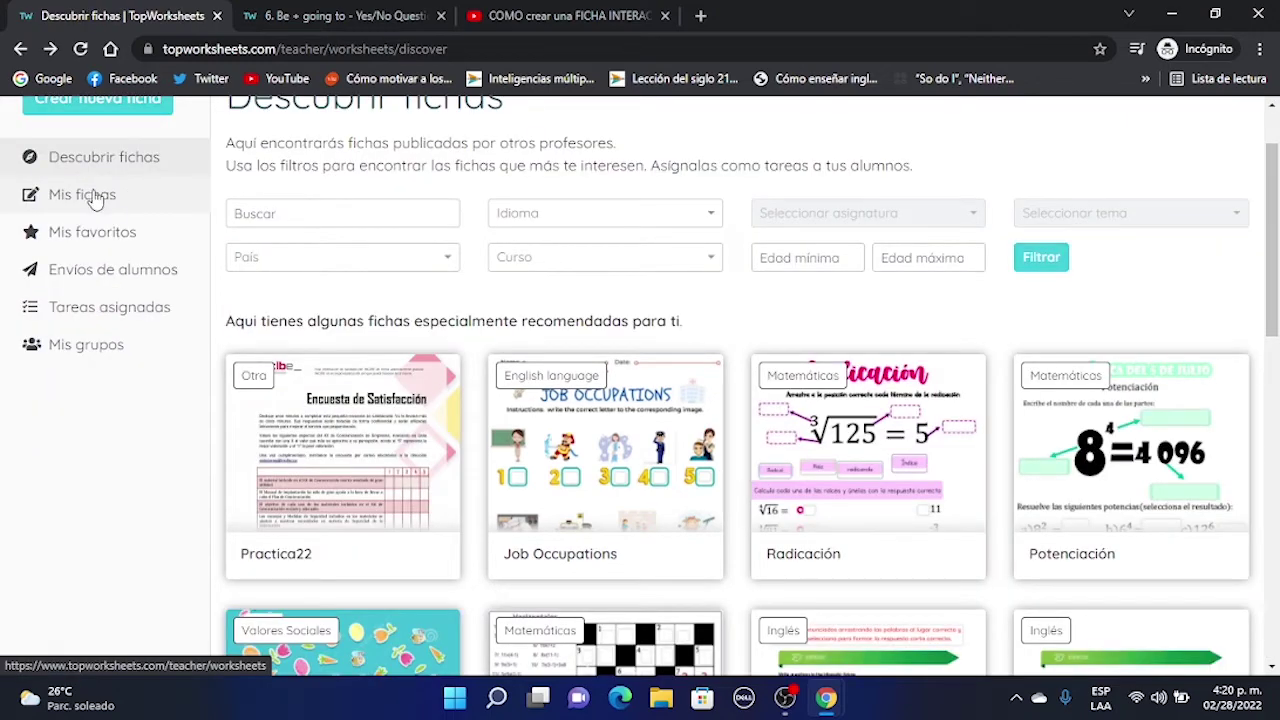
click(96, 197)
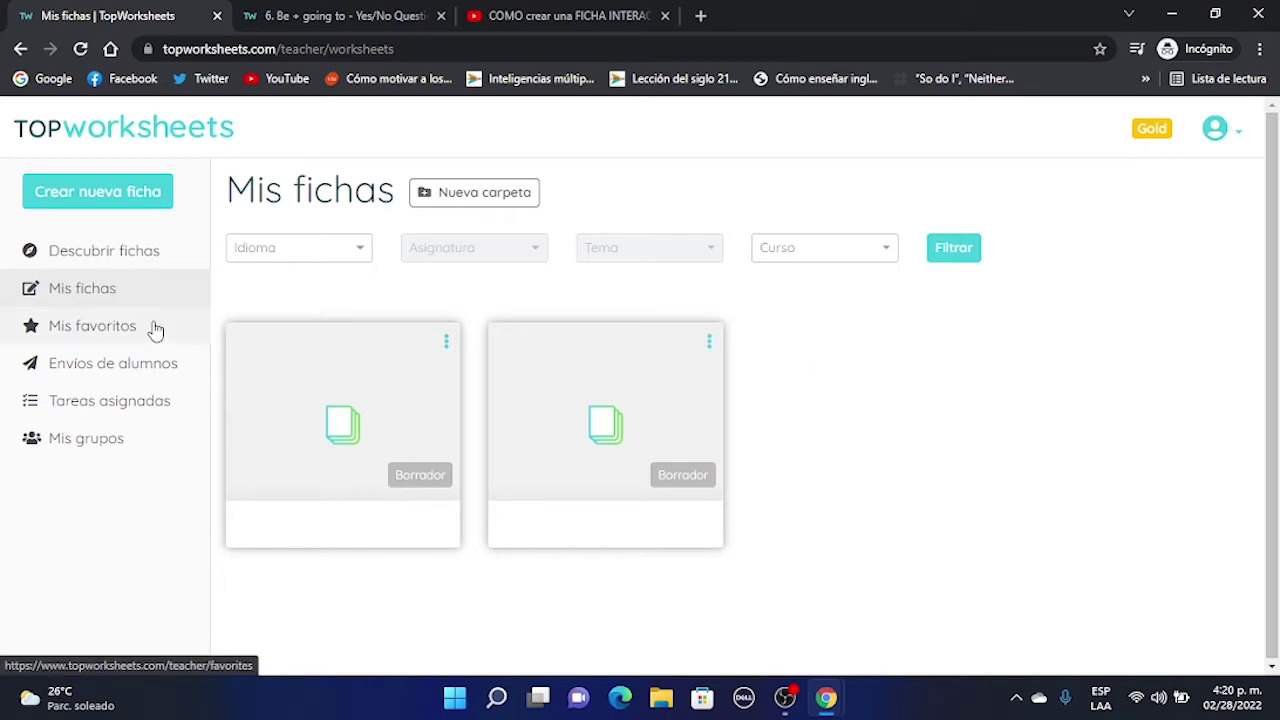
click(115, 363)
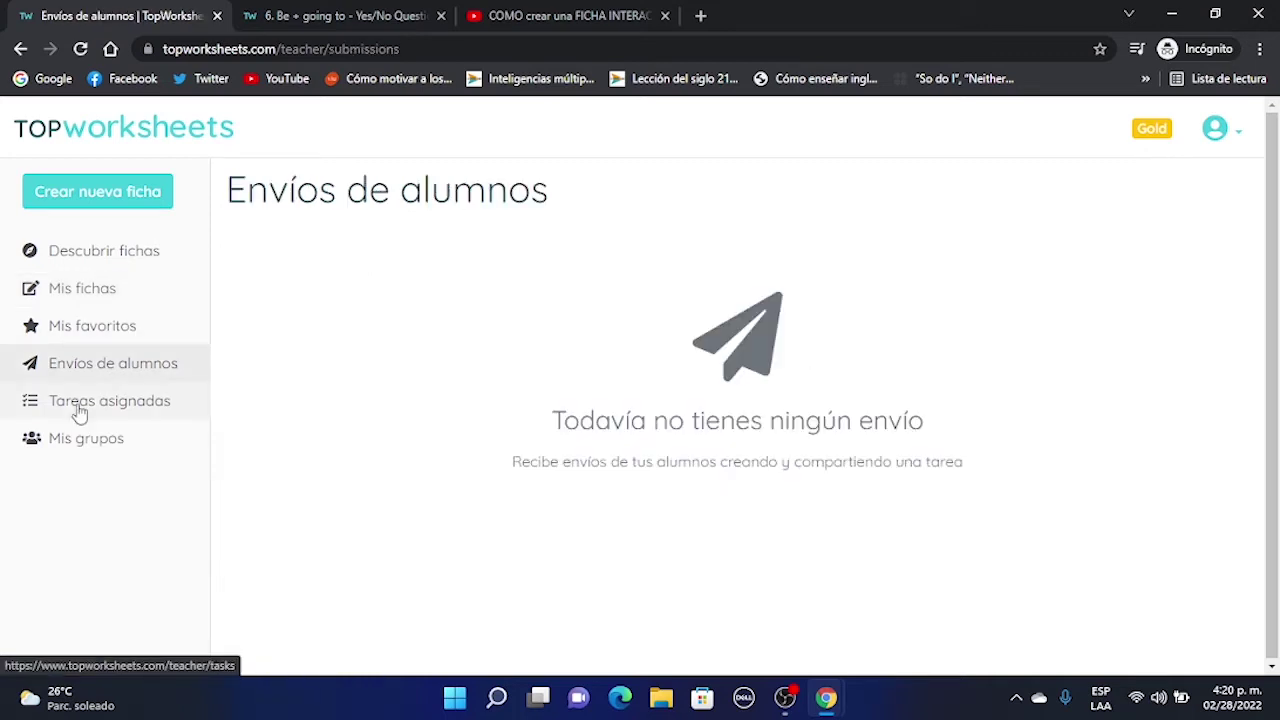
- Create a new worksheet from an existing document, uploading the "Nombre_" quiz file from the Descargas folder
click(113, 210)
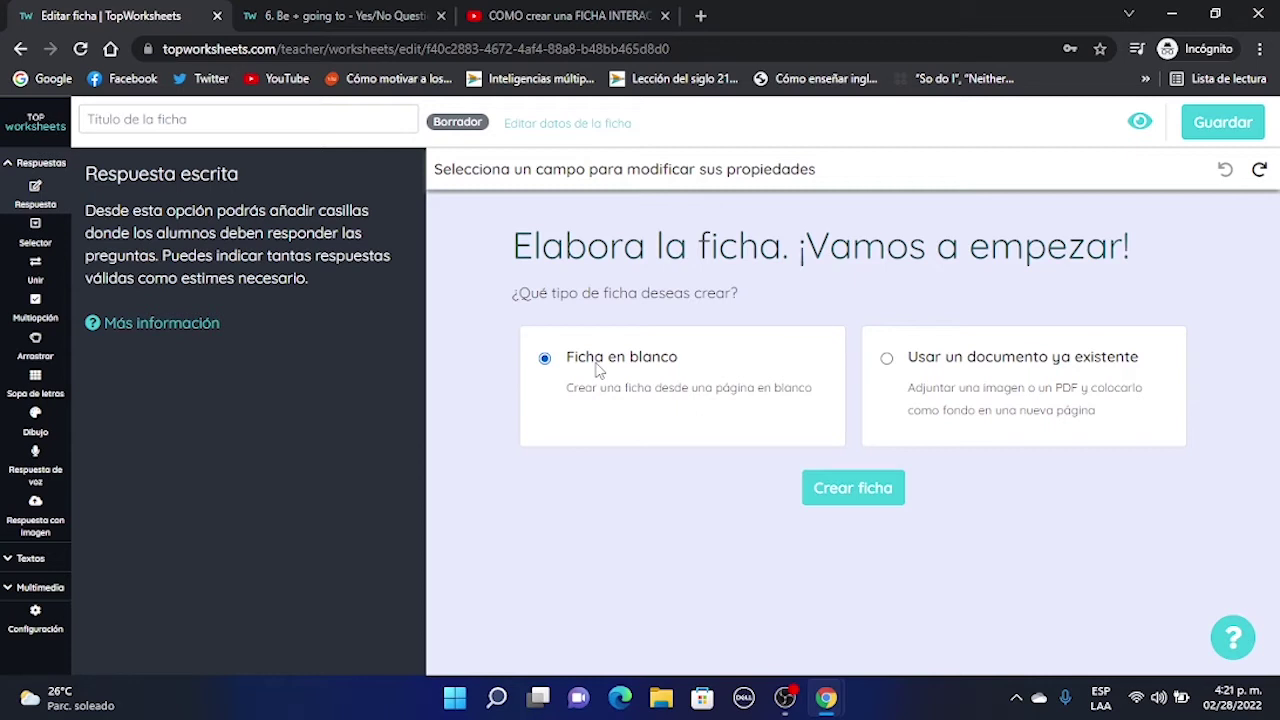
click(889, 360)
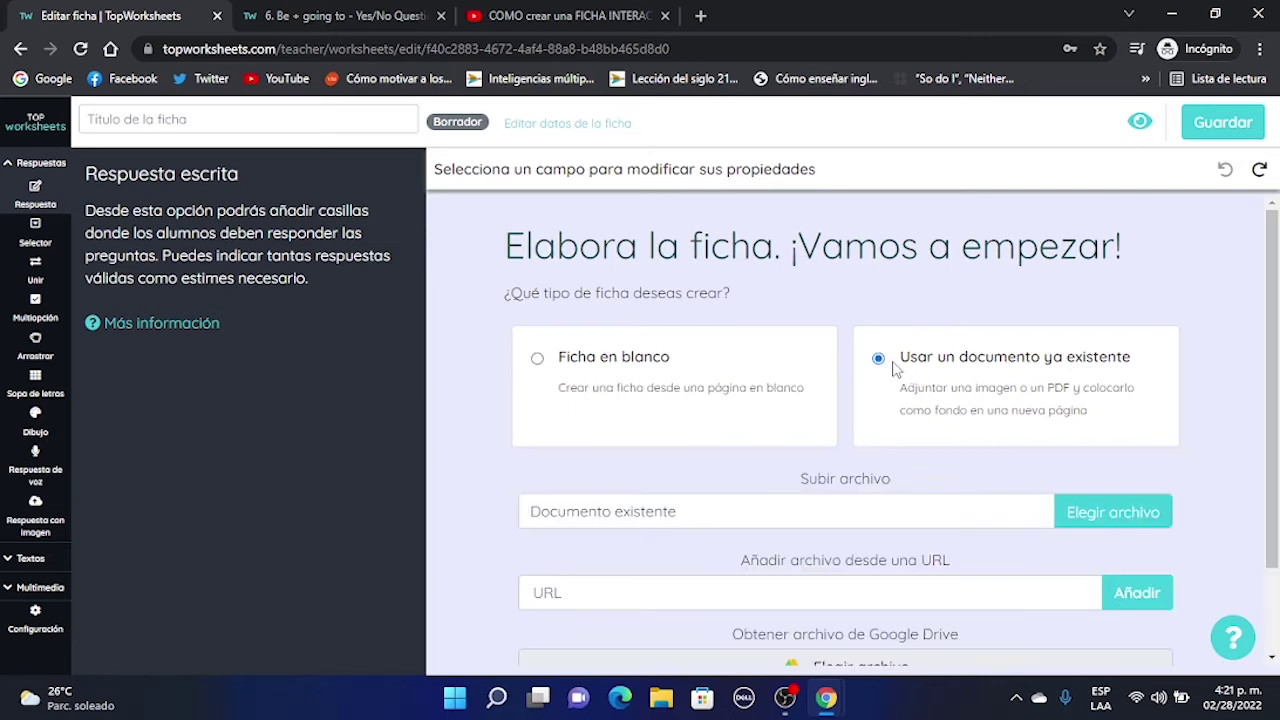
scroll(1103, 420, down, 1)
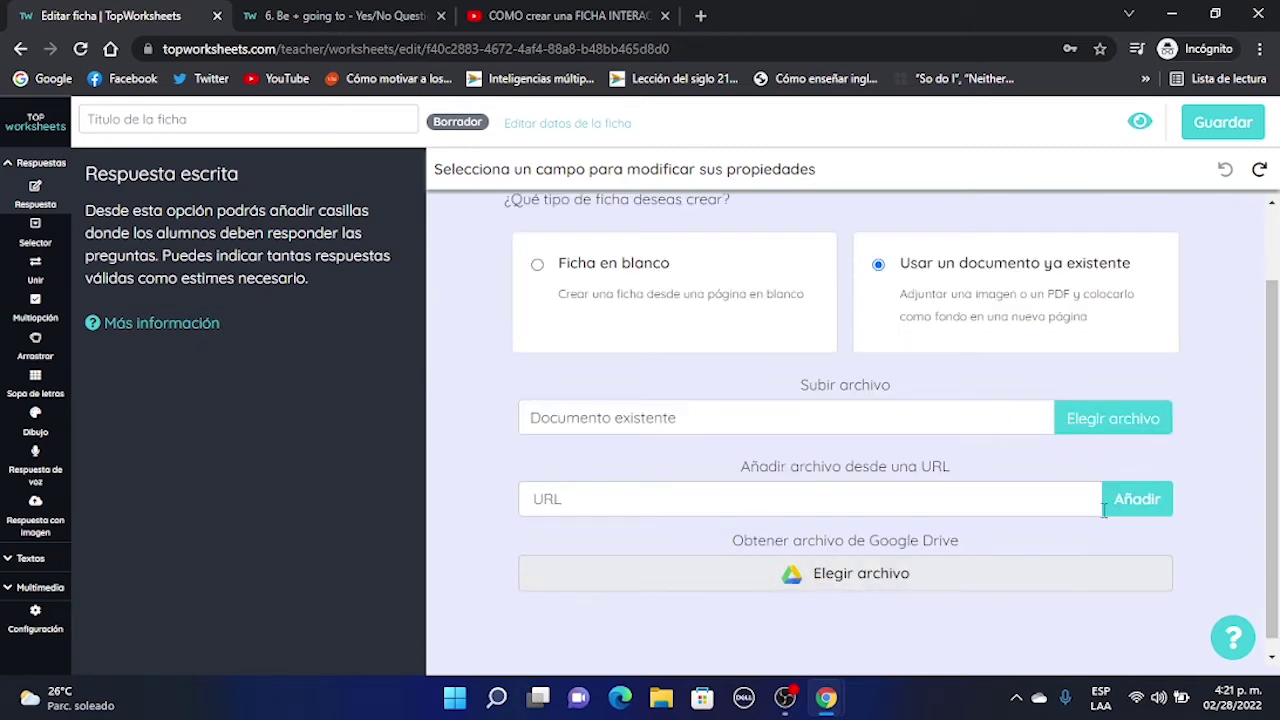
click(1117, 419)
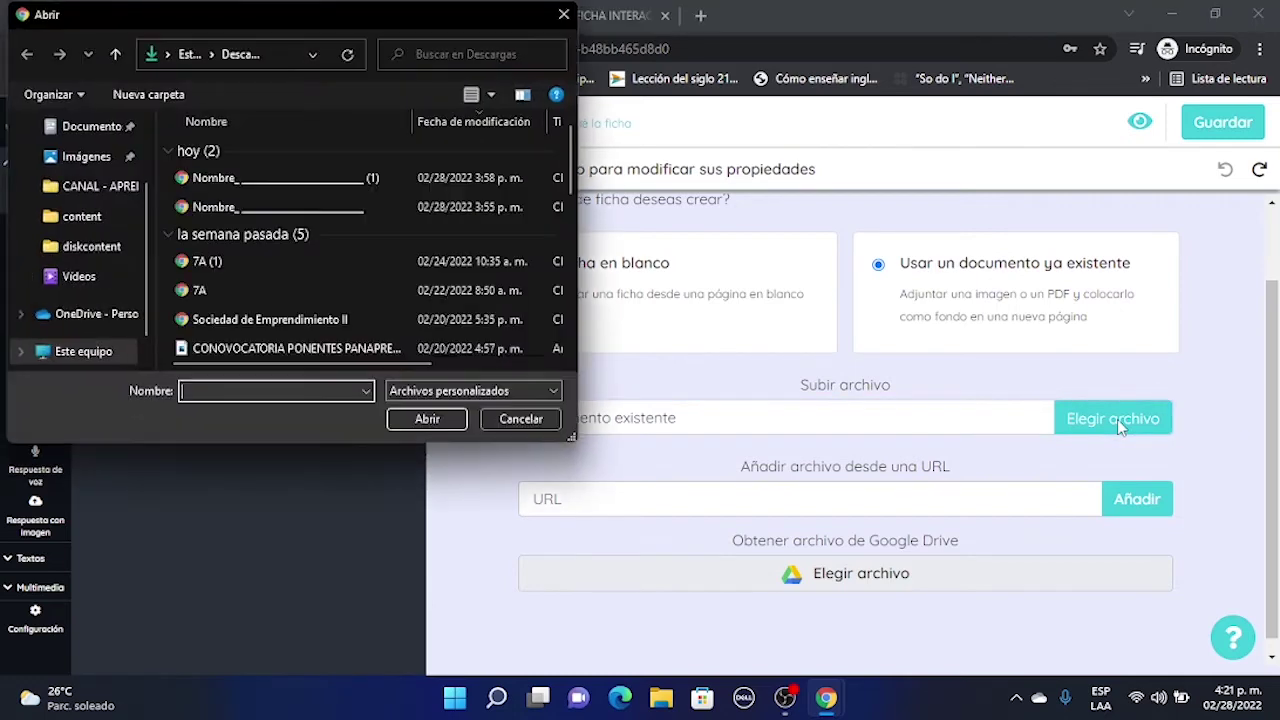
click(358, 184)
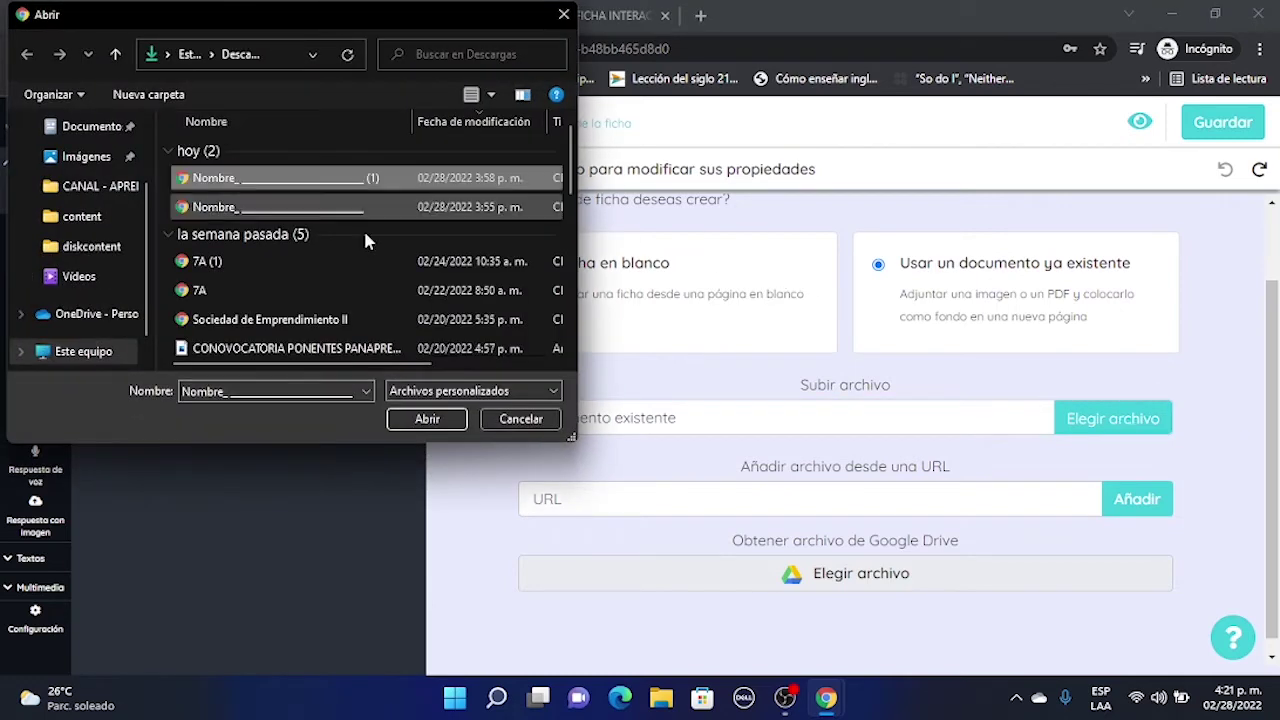
click(424, 418)
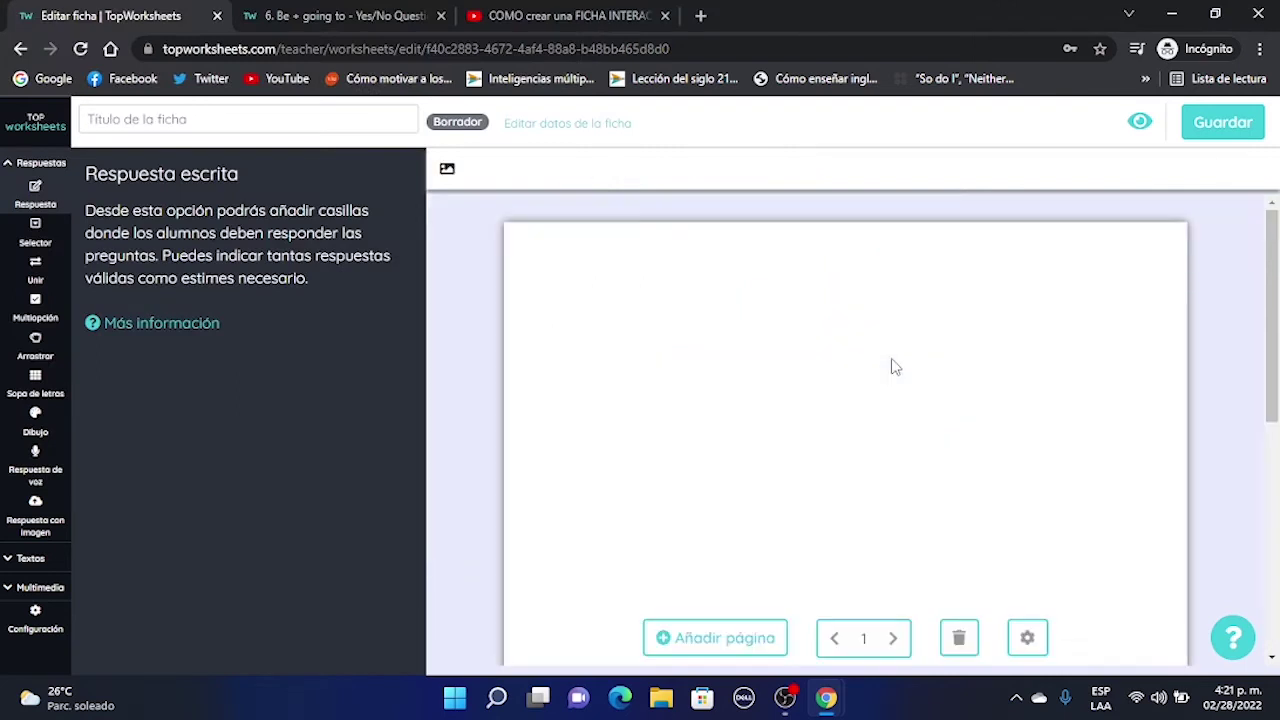
scroll(925, 394, down, 3)
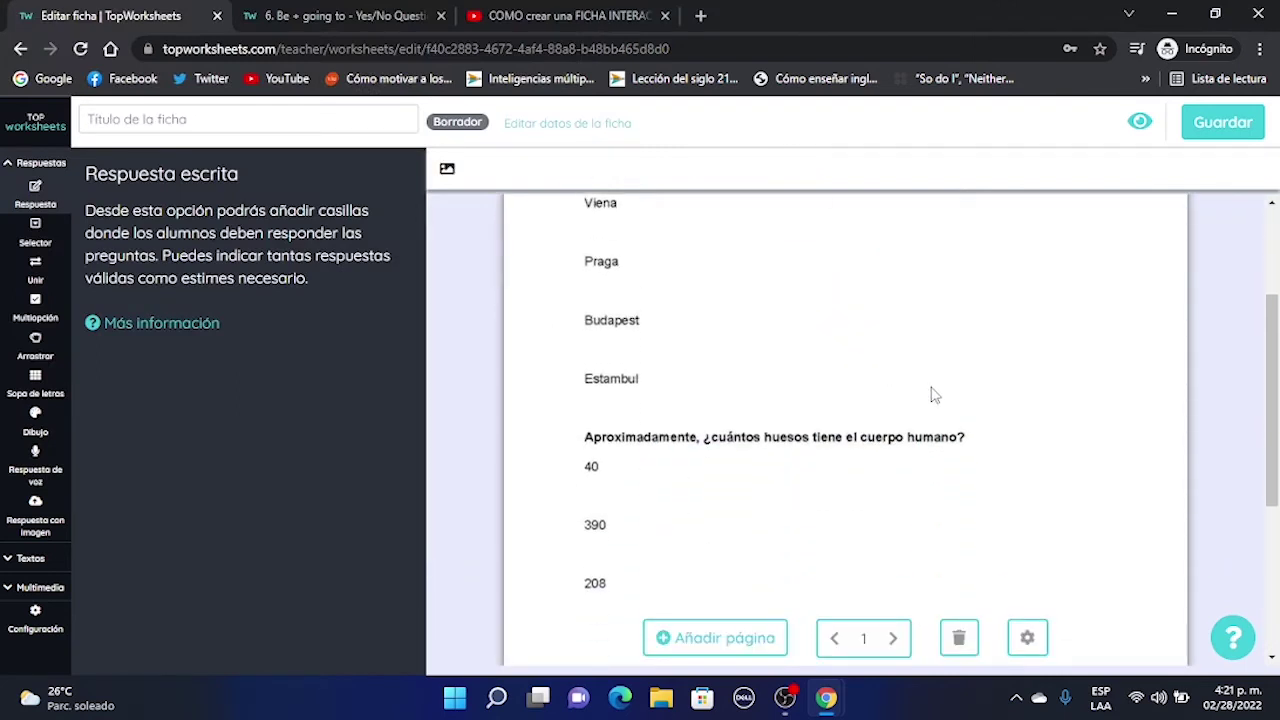
scroll(930, 394, up, 2)
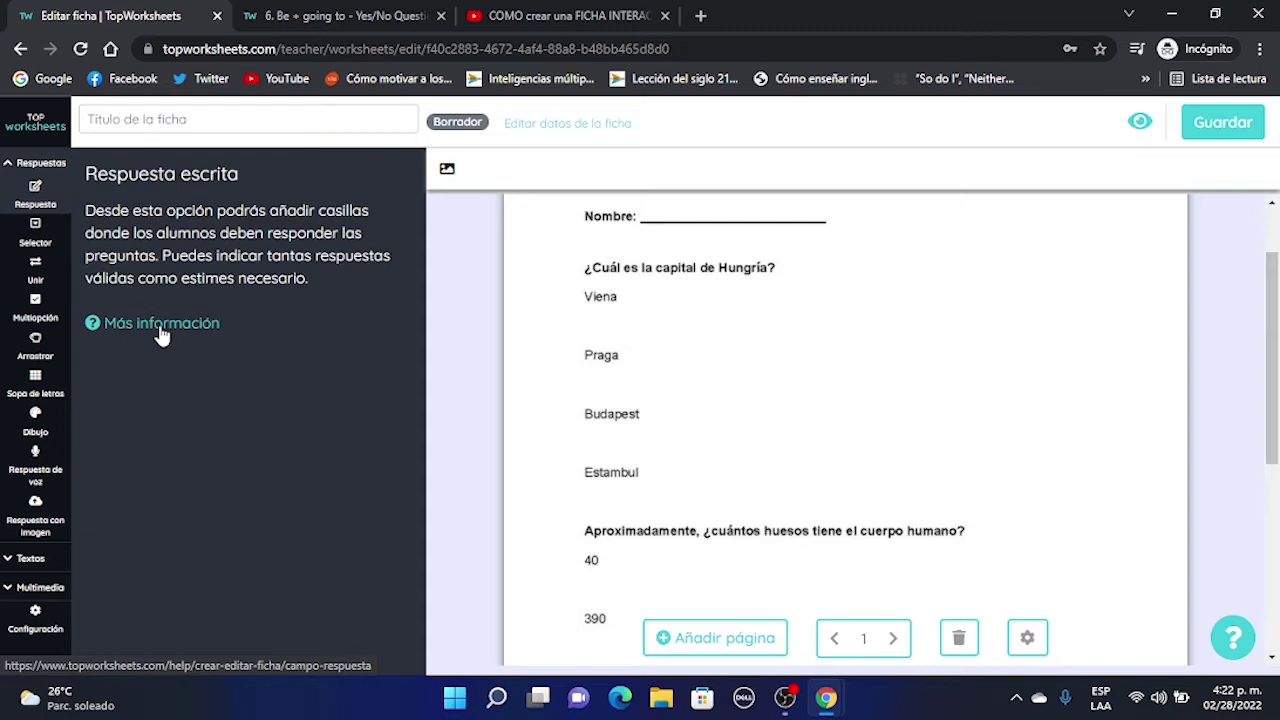
- Read the descriptions of the Selector, Unir, Multiopción and Arrastrar answer types
click(35, 232)
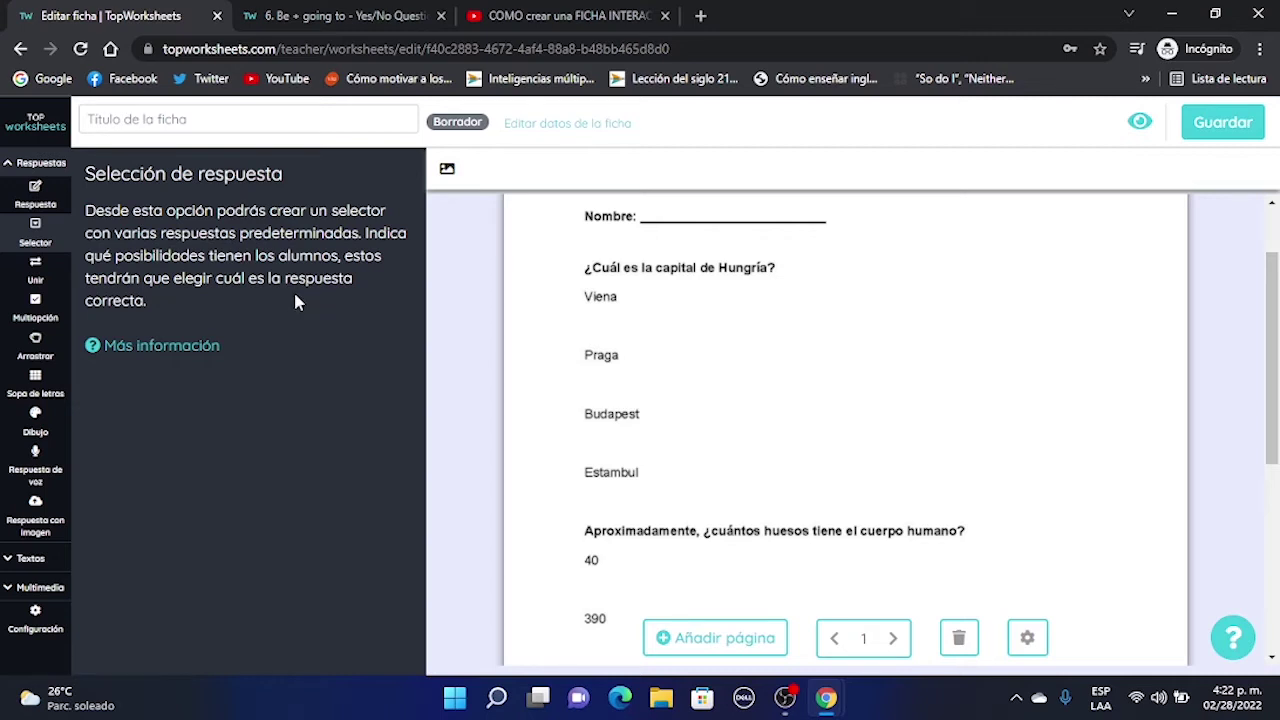
click(32, 272)
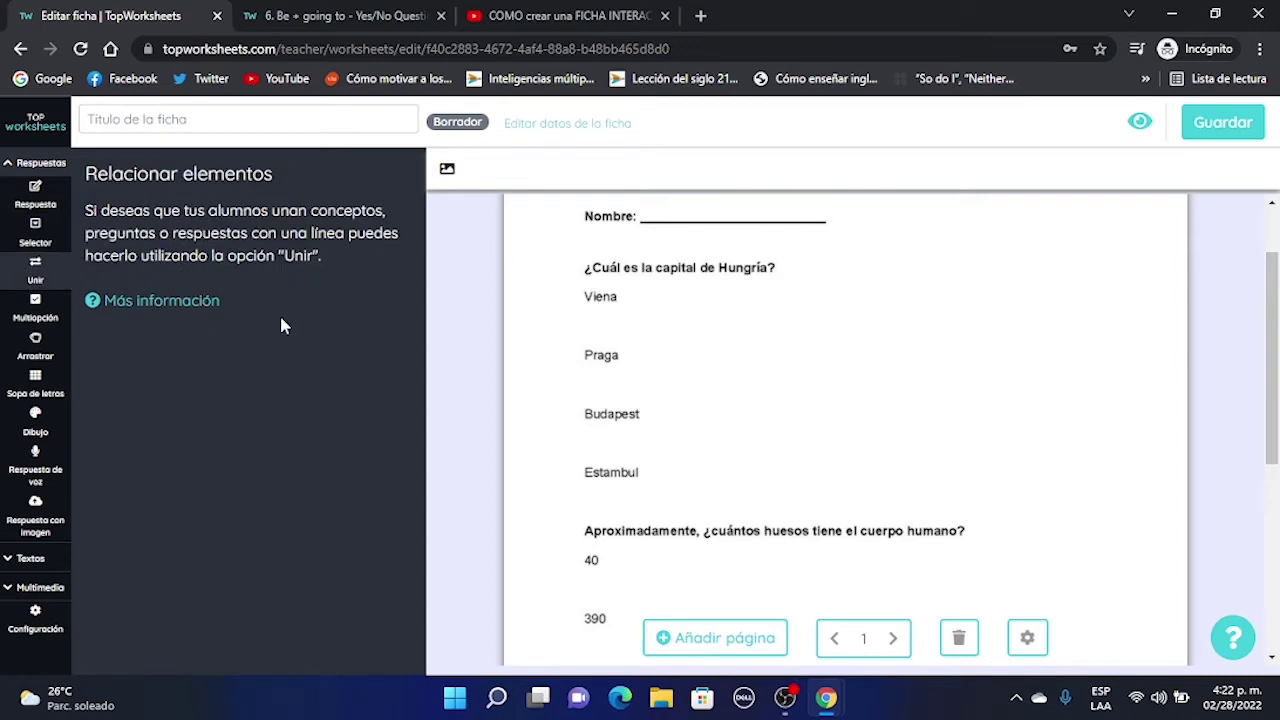
click(35, 305)
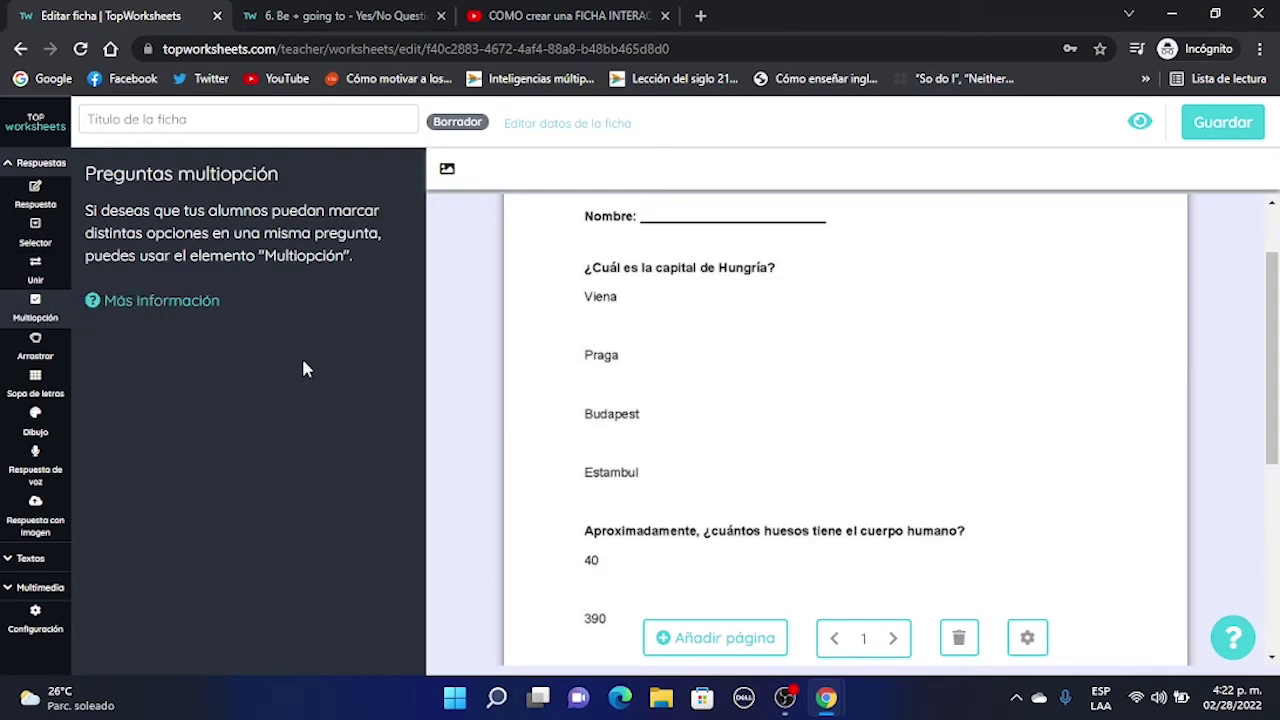
click(35, 345)
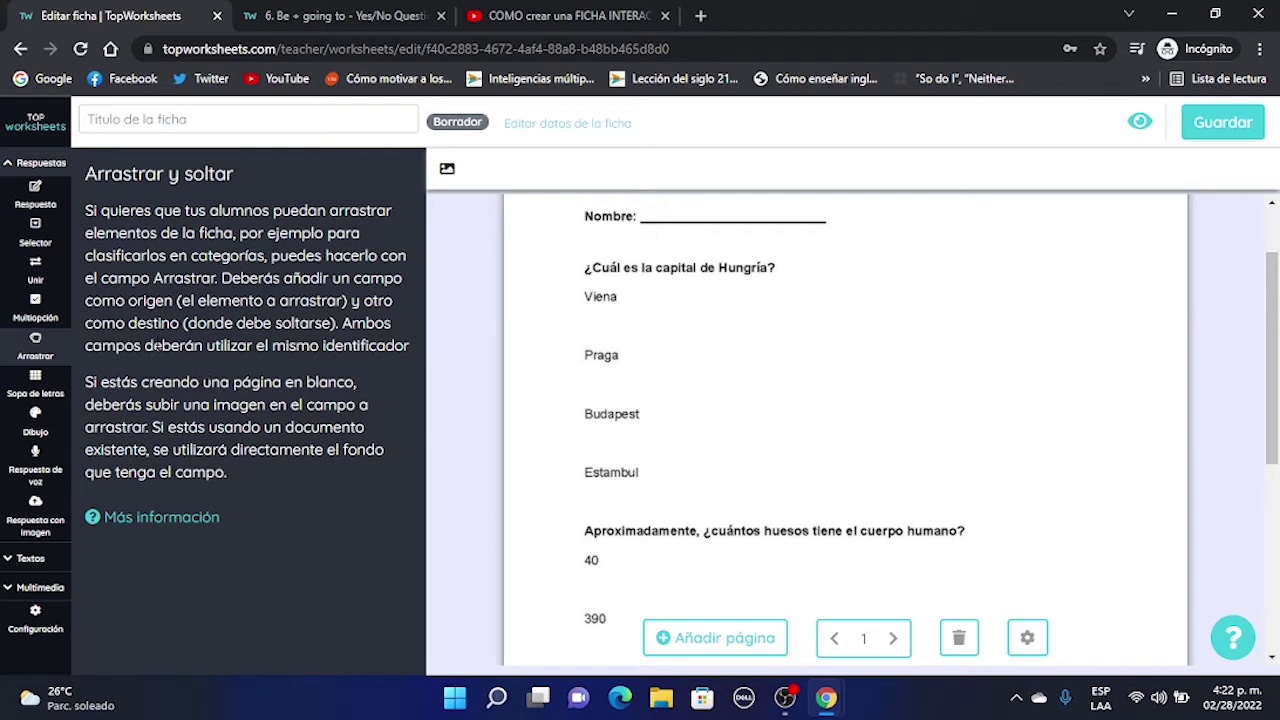
- Add Multiopción boxes beside Viena, Praga, Budapest and Estambul under the Hungary question, and select the Budapest box
click(35, 305)
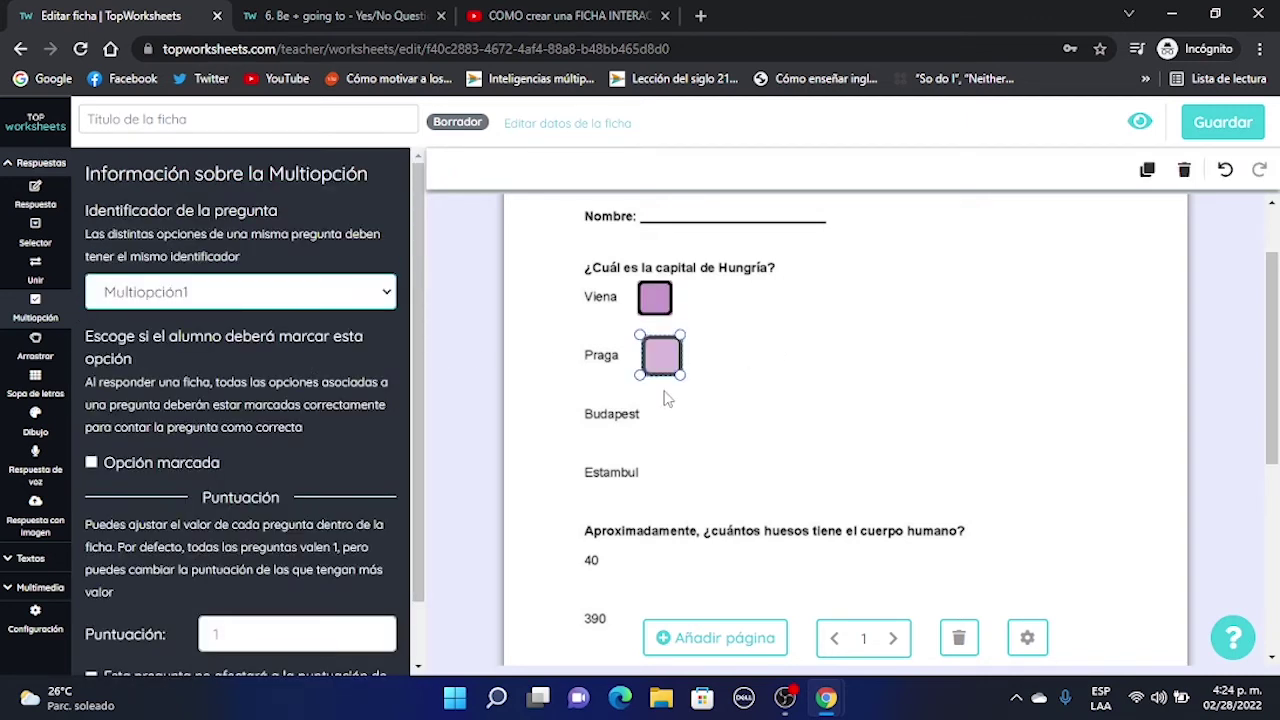
mouse_move(652, 396)
mouse_down()
mouse_move(698, 436)
mouse_move(664, 472)
mouse_move(698, 494)
mouse_up()
click(675, 426)
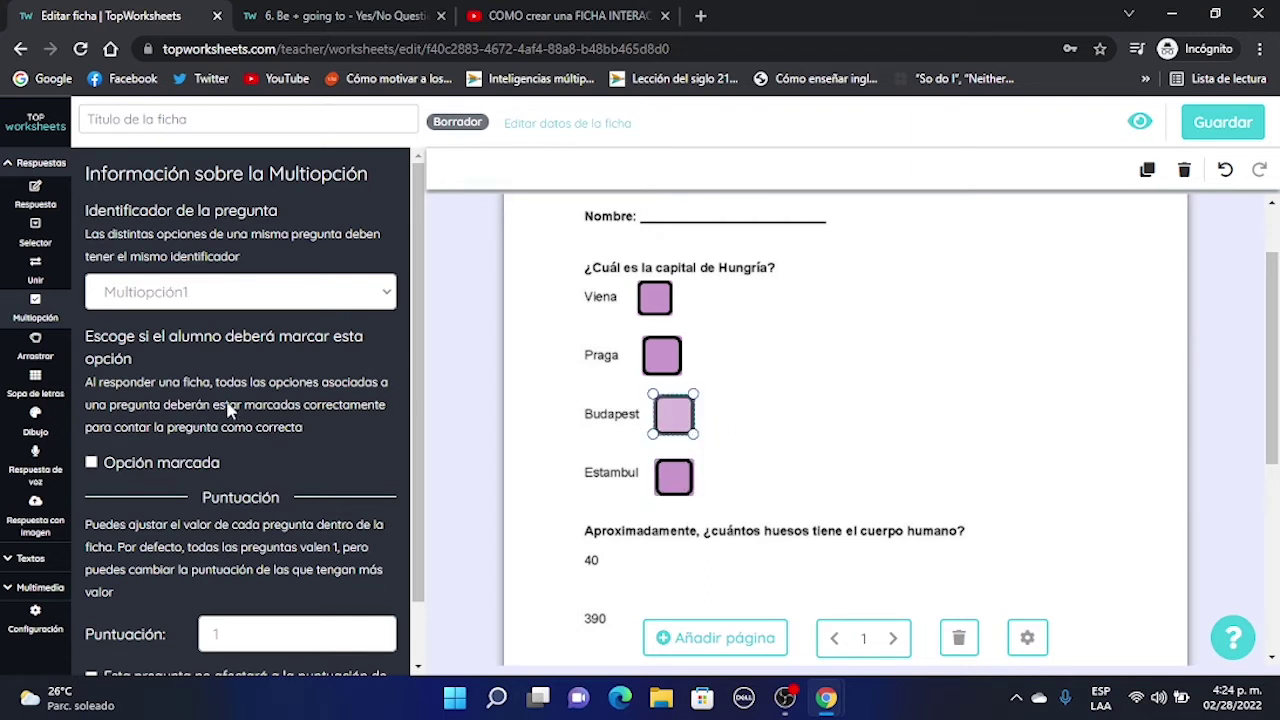
- Mark the Budapest box as the option students must tick for the Hungary question
click(172, 460)
scroll(445, 400, down, 1)
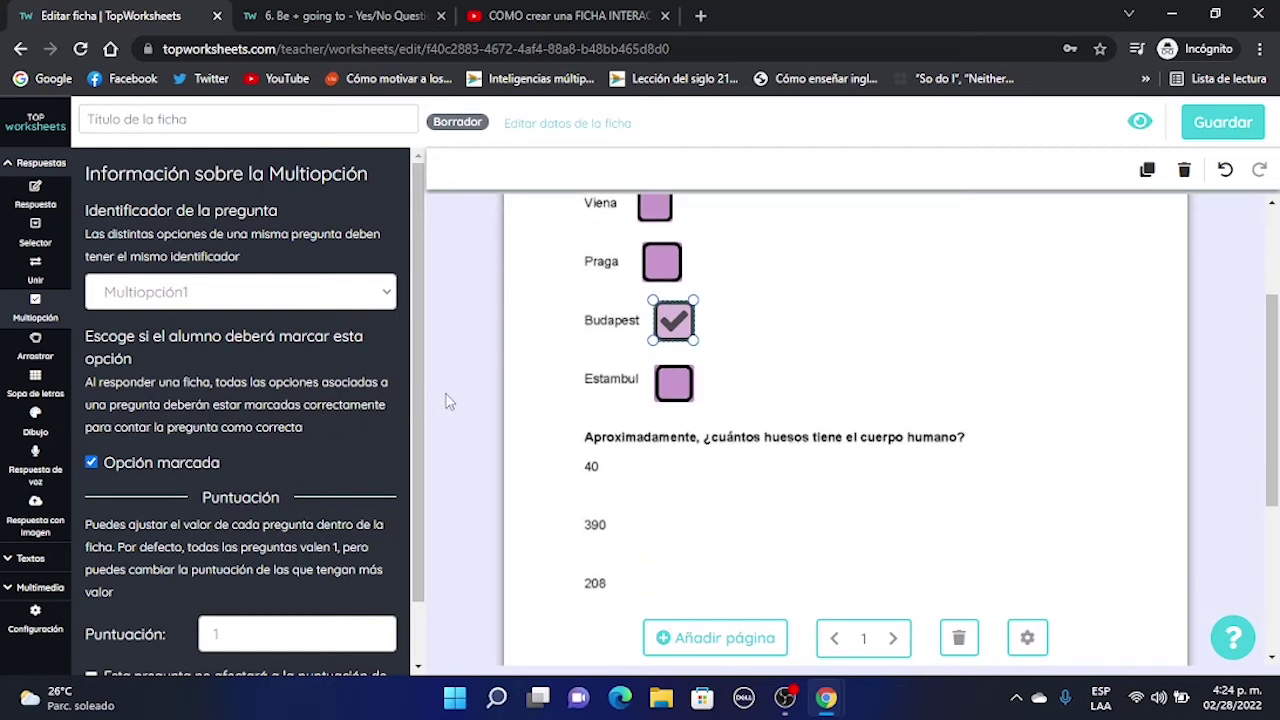
scroll(465, 401, up, 2)
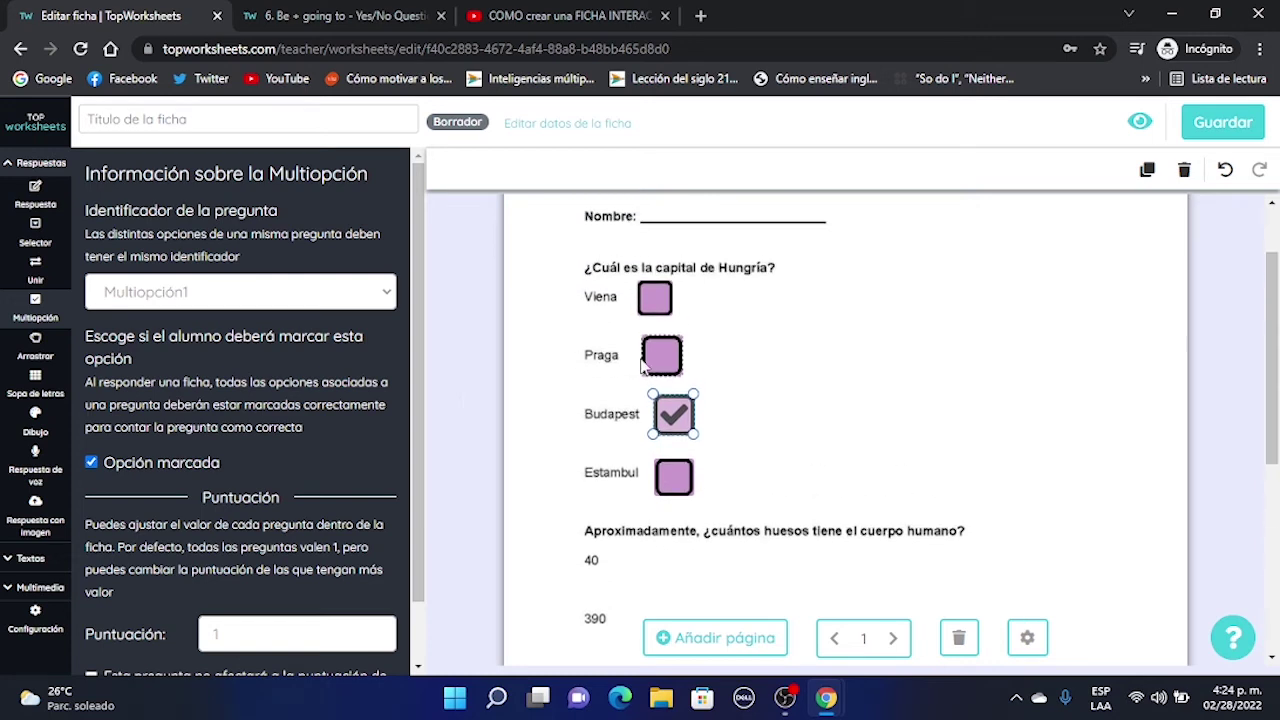
scroll(810, 350, up, 1)
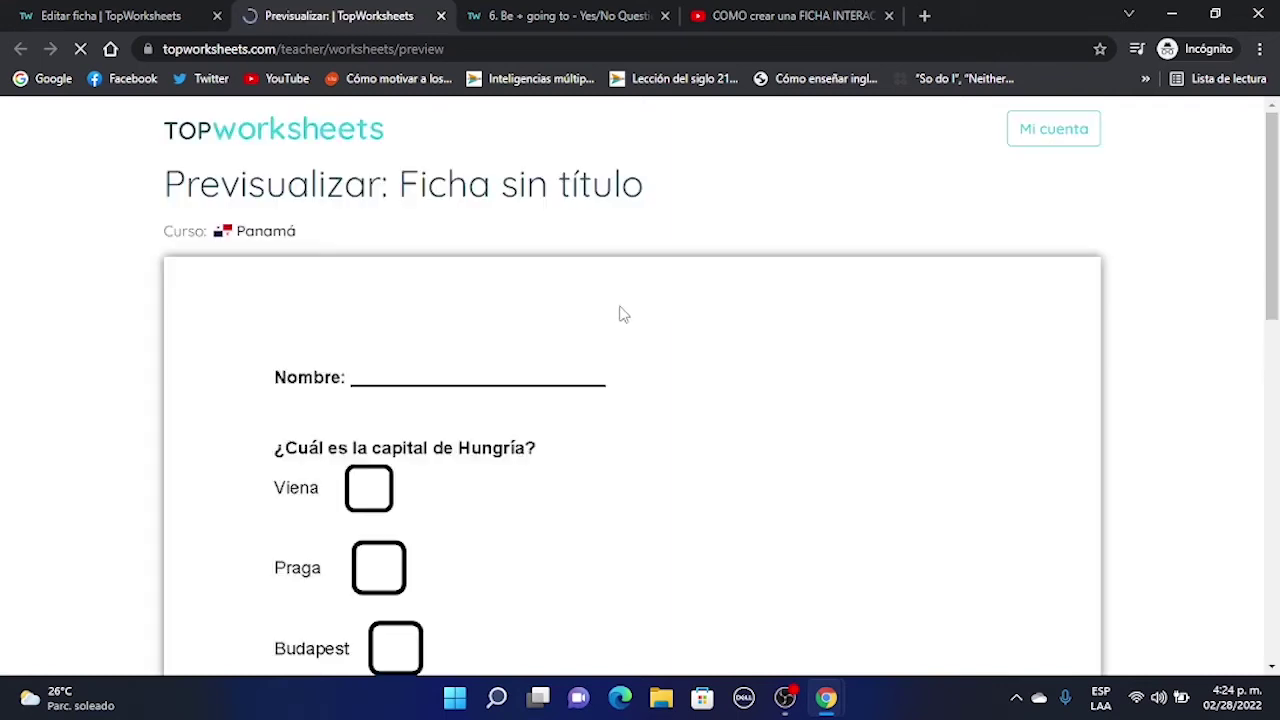
- Preview the worksheet, test ticking and unticking the city boxes under the Hungary question, and close the preview
scroll(628, 346, down, 3)
scroll(628, 346, up, 1)
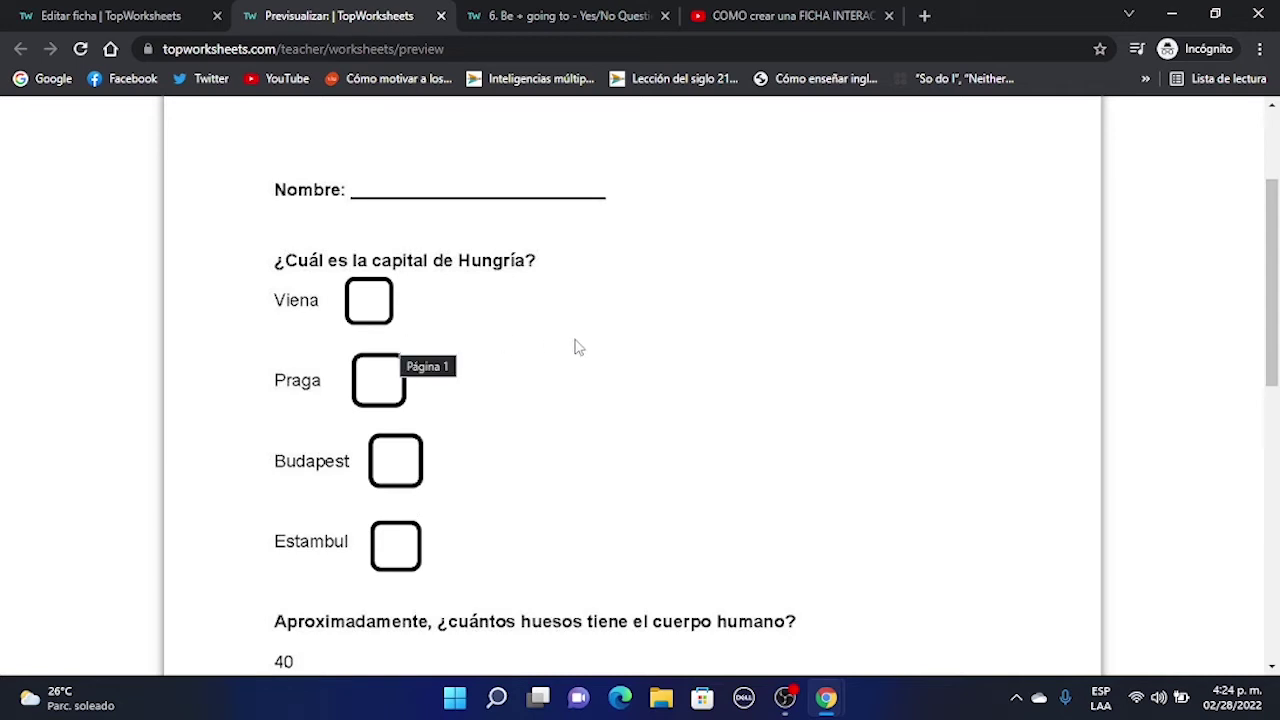
click(399, 468)
click(380, 400)
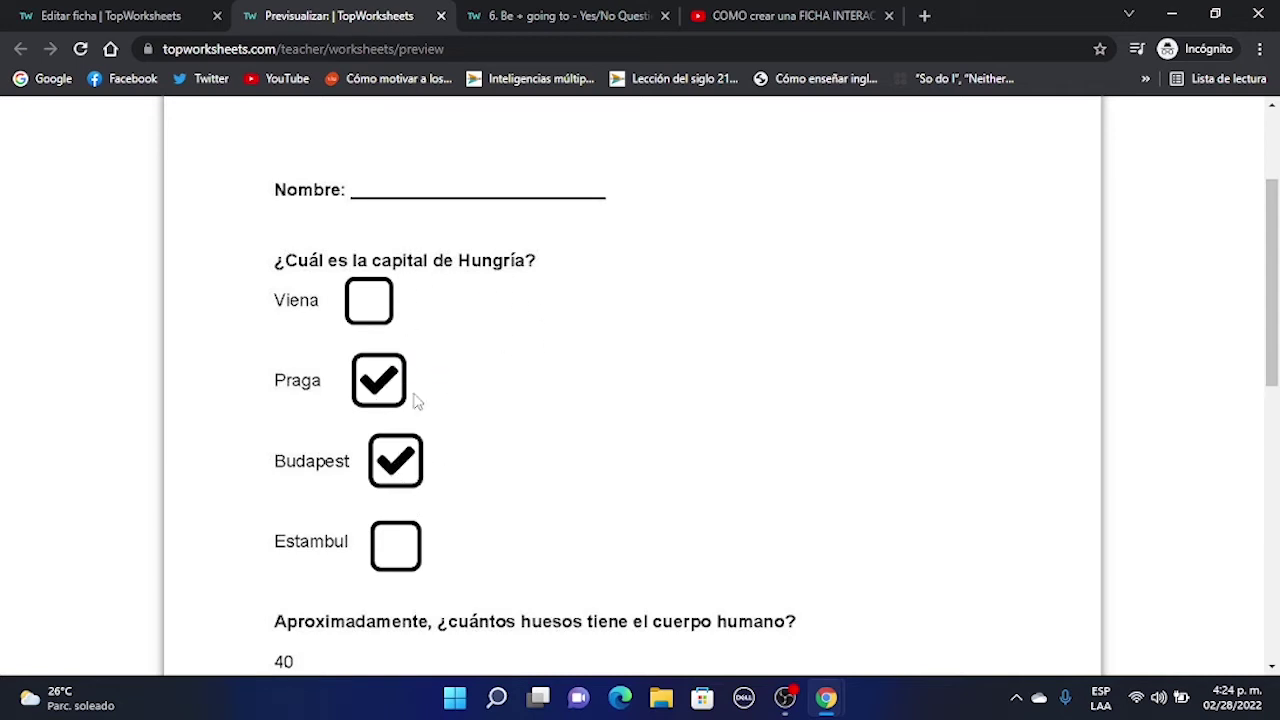
click(377, 320)
click(385, 333)
click(380, 377)
scroll(620, 397, down, 4)
scroll(630, 397, down, 5)
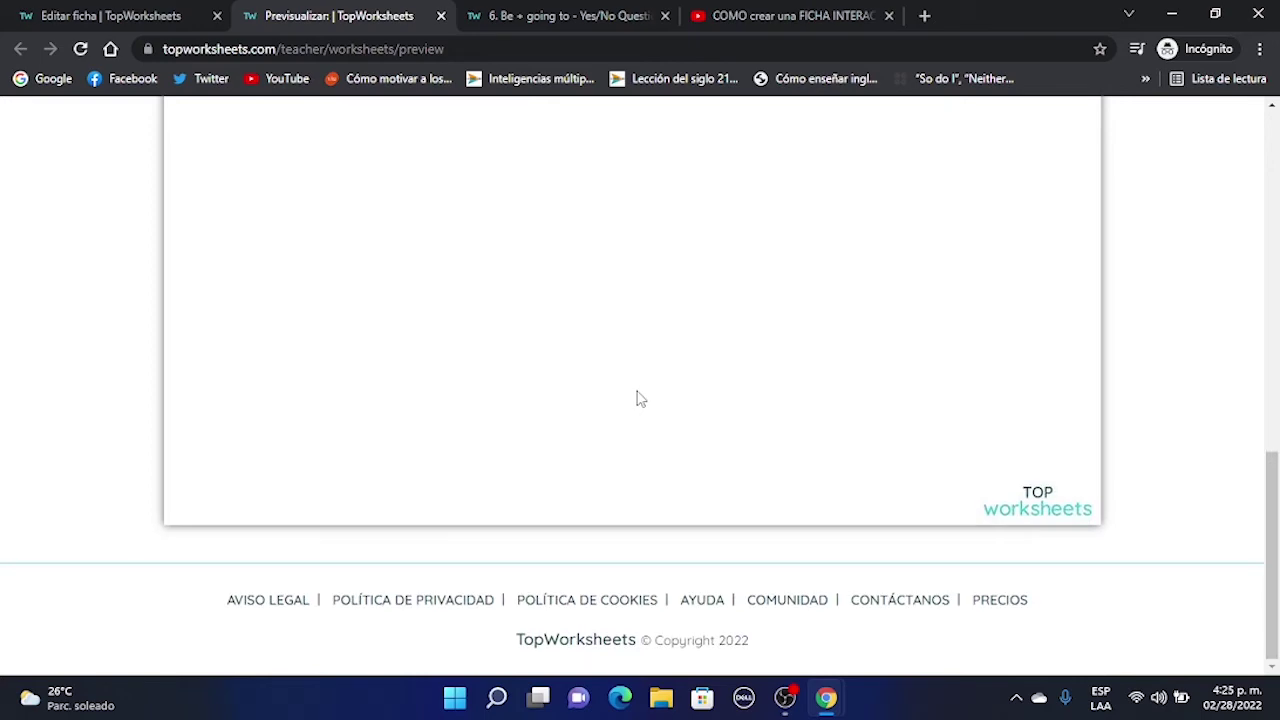
scroll(784, 455, up, 10)
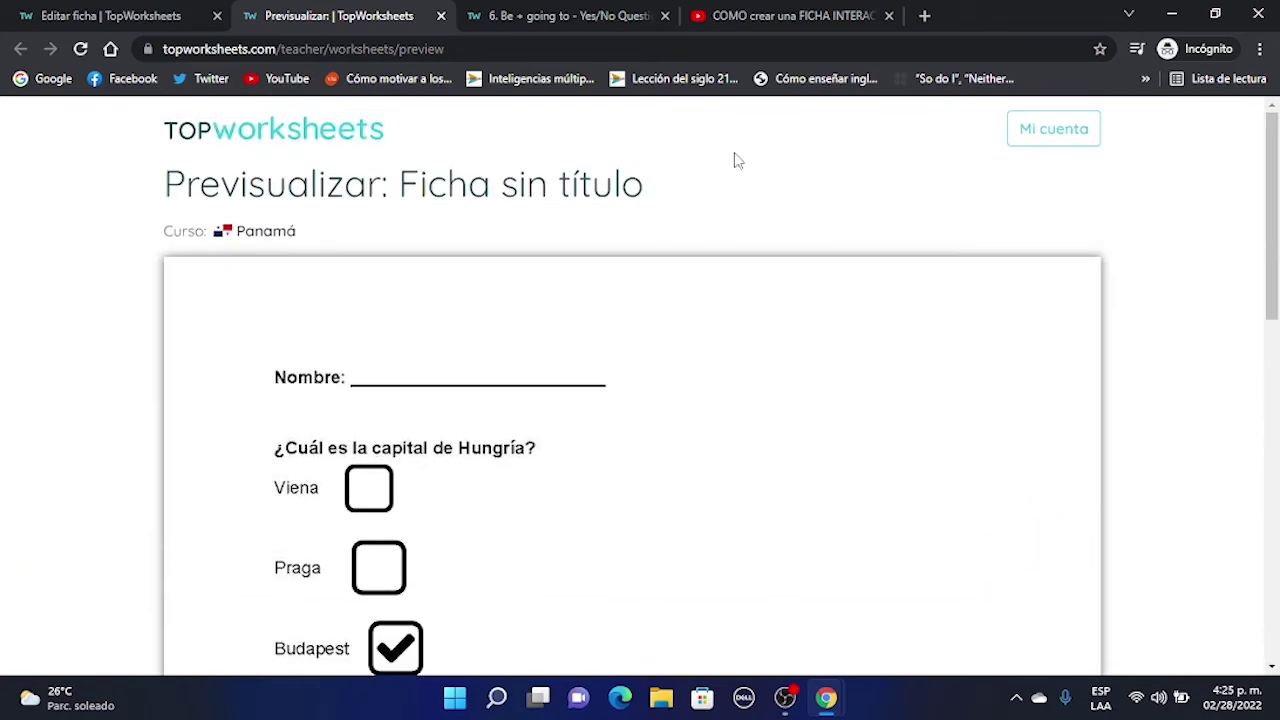
click(440, 17)
- Switch to the YouTube tutorial, rewind it to the Herramienta de Respuesta part at about 1:29, and return to the worksheet editor
scroll(900, 418, down, 3)
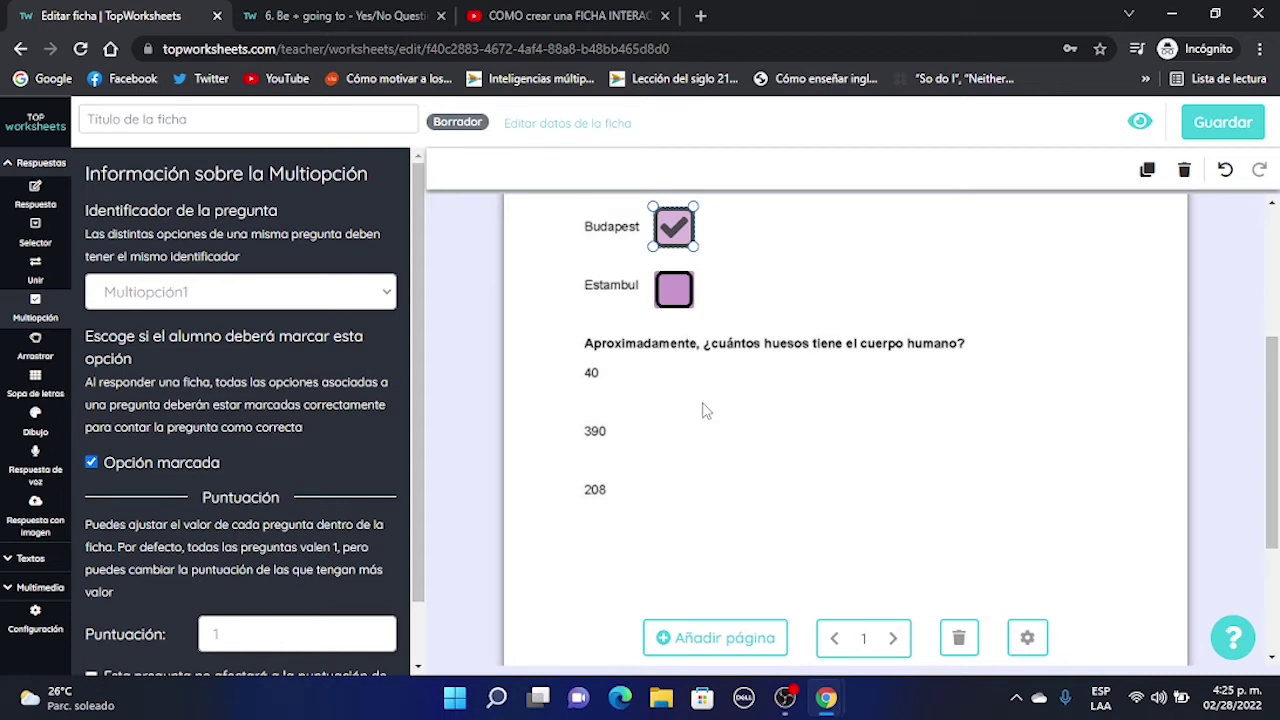
scroll(705, 410, up, 3)
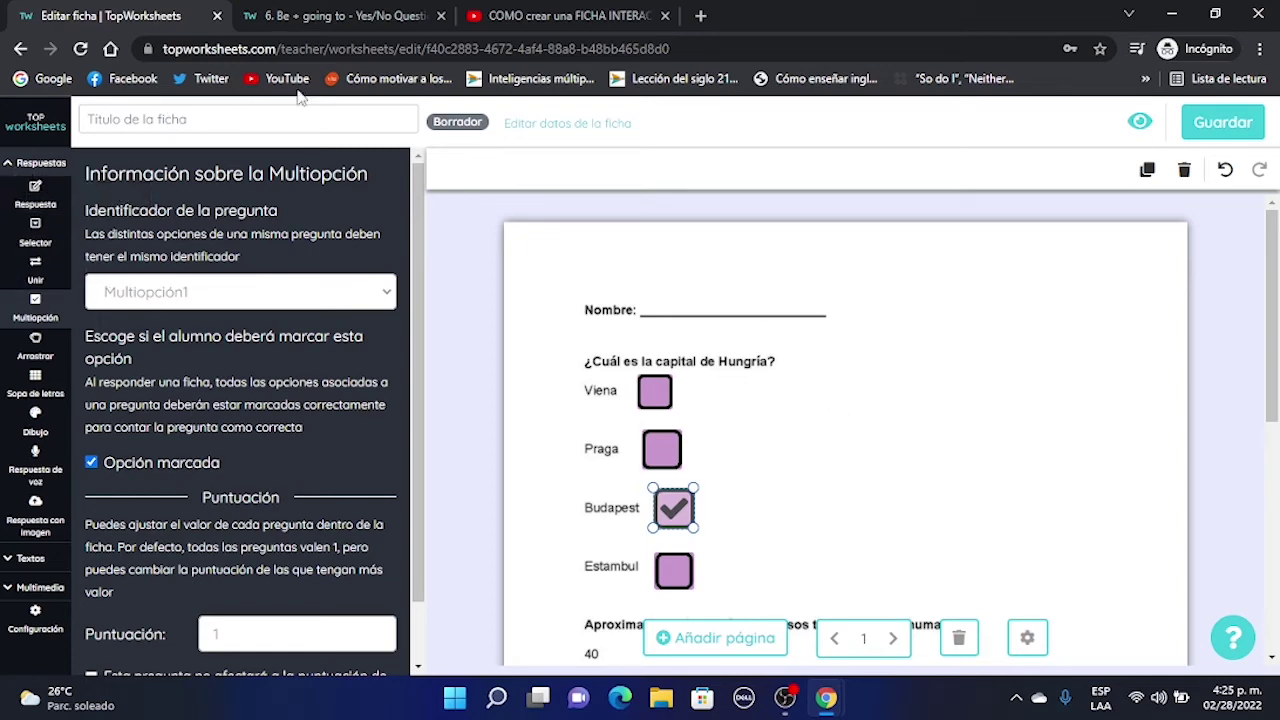
click(540, 16)
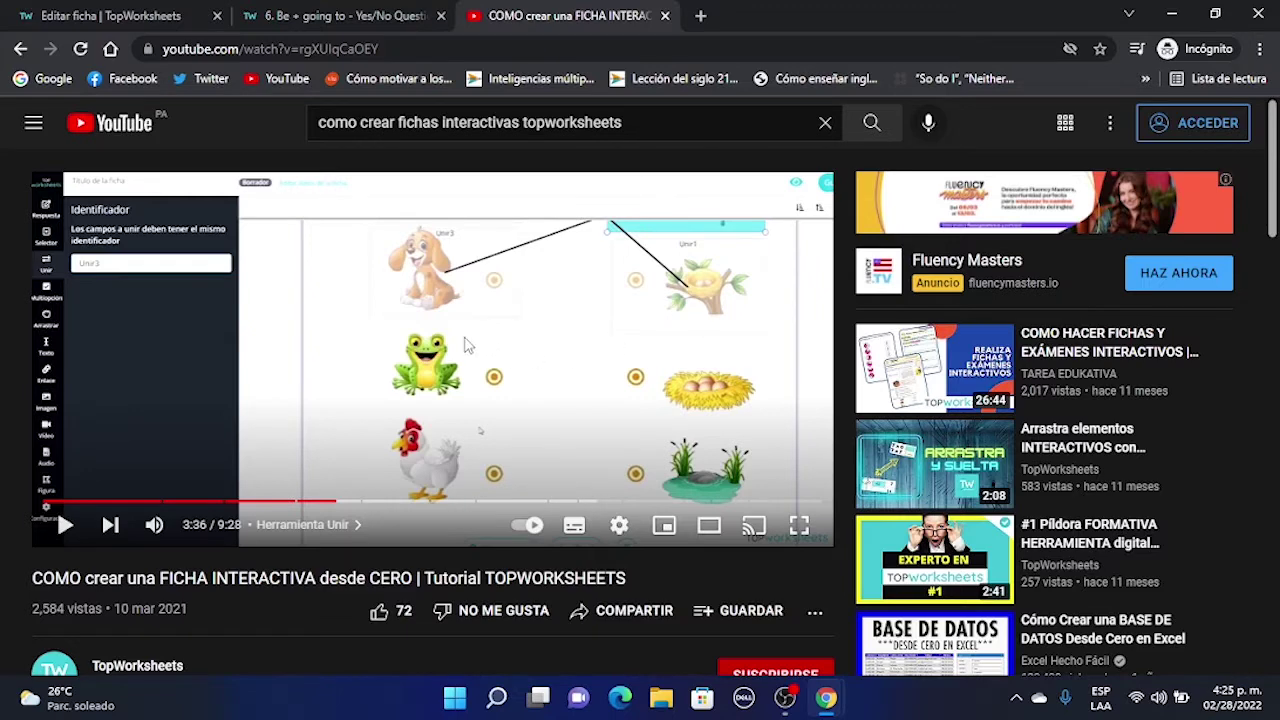
drag(330, 500, 165, 515)
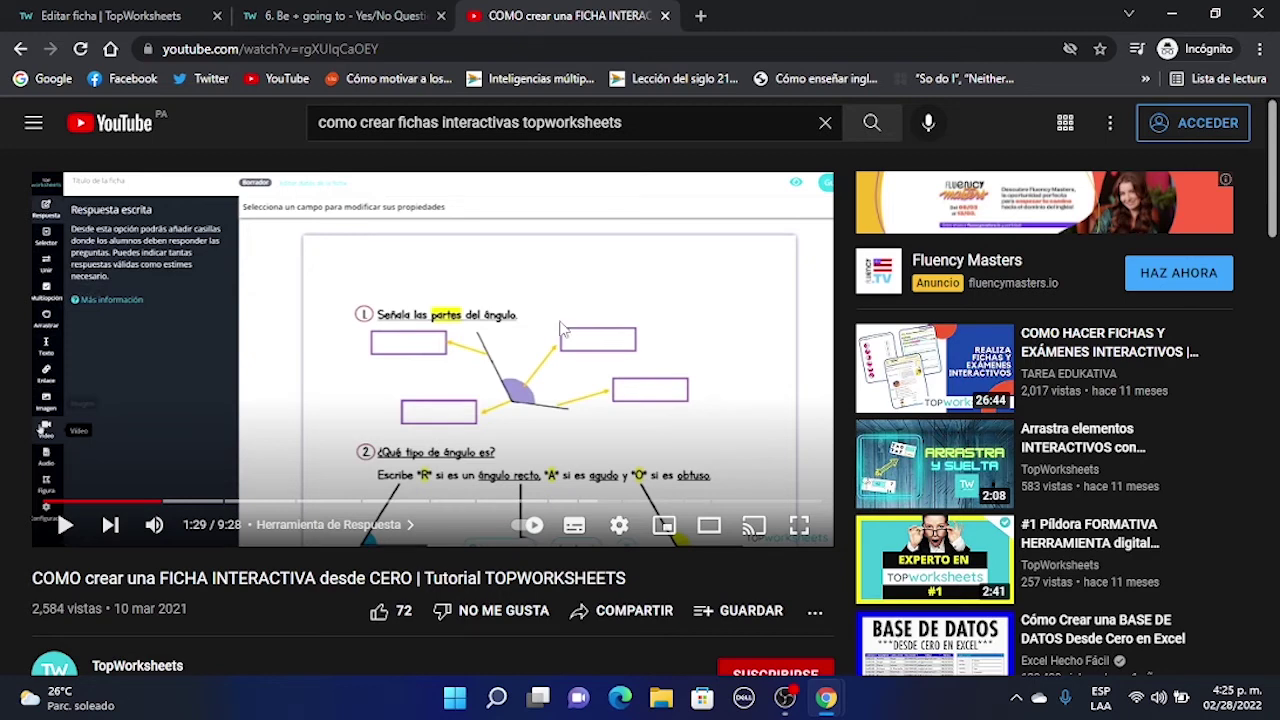
click(195, 17)
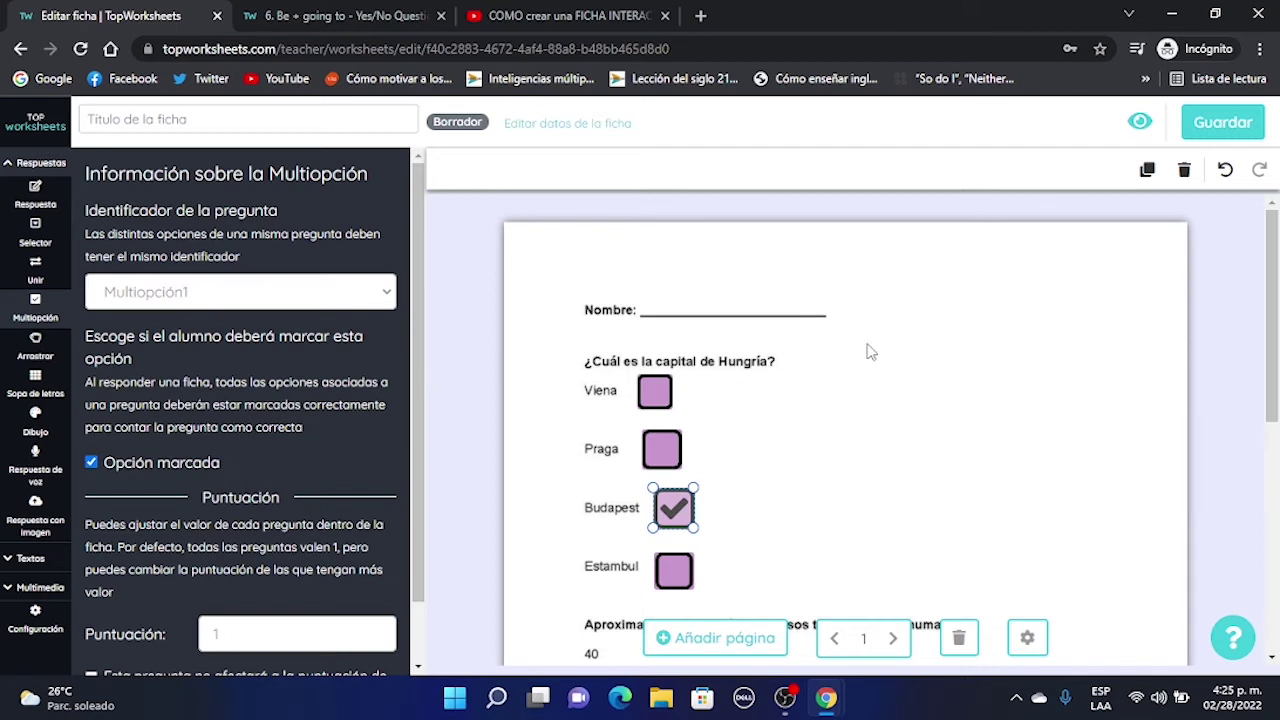
- Title the worksheet "Selección video" and start saving it
scroll(962, 355, down, 2)
scroll(957, 365, down, 3)
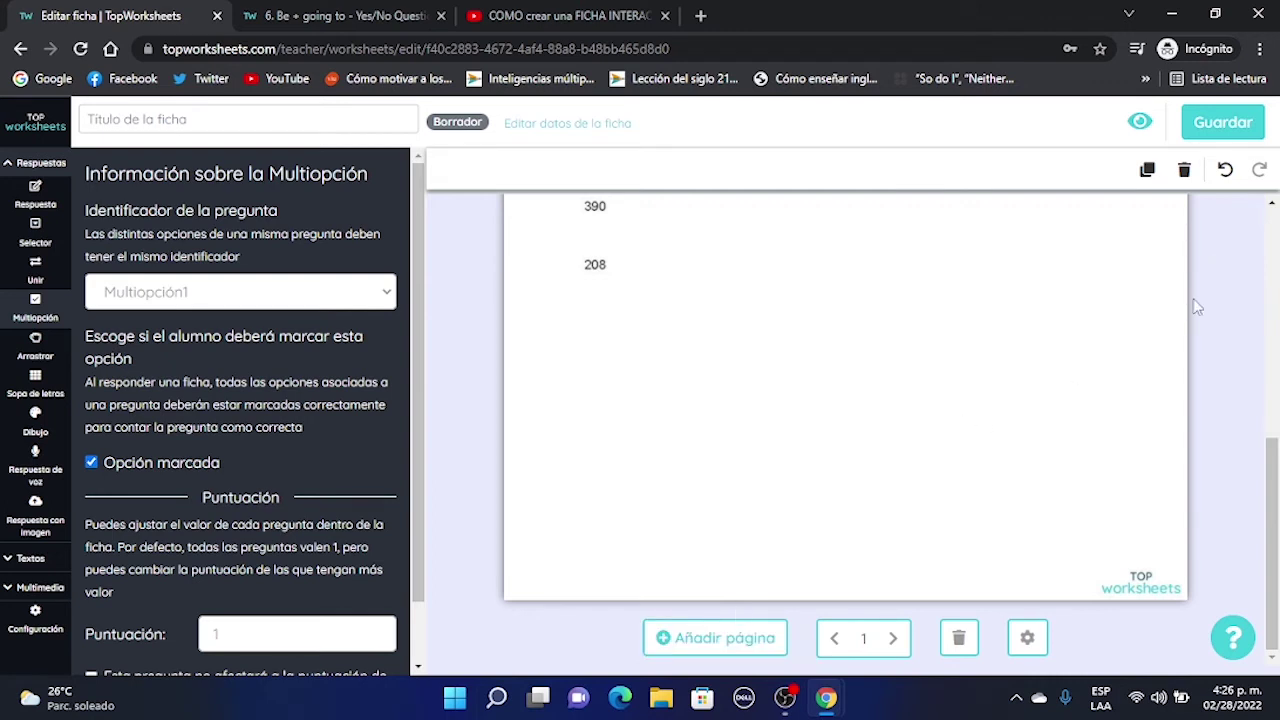
click(1208, 135)
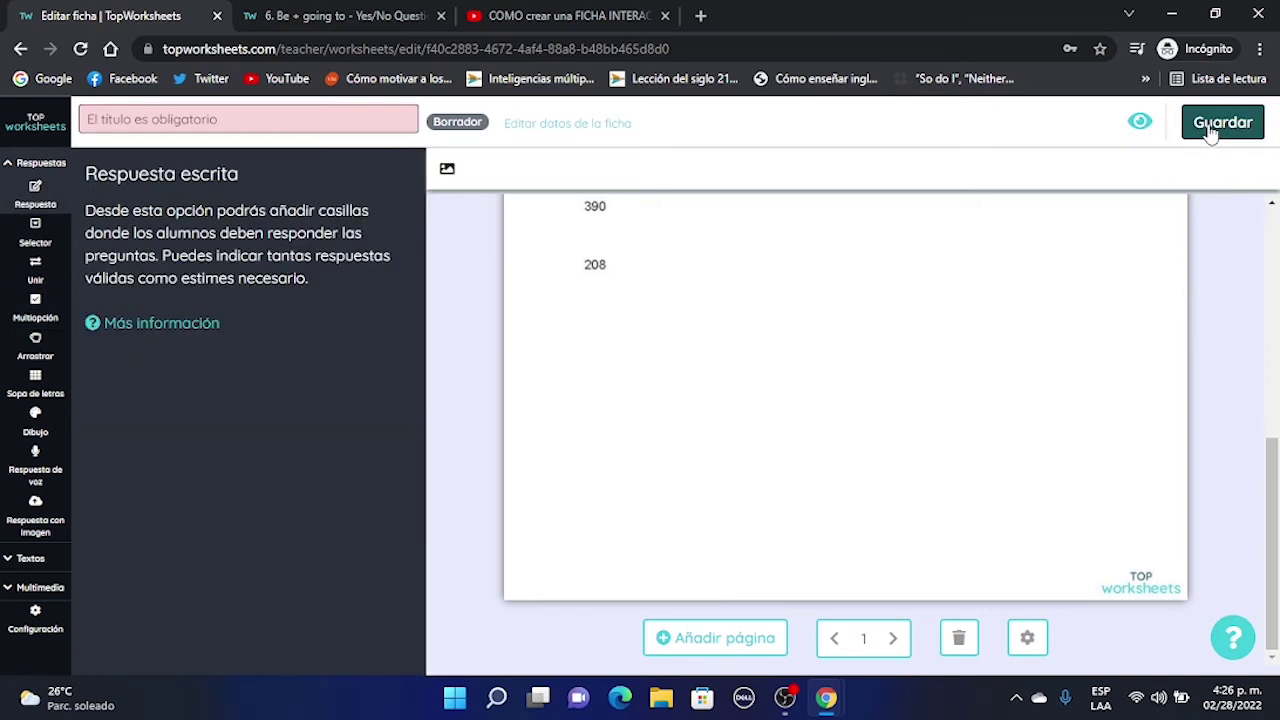
click(200, 117)
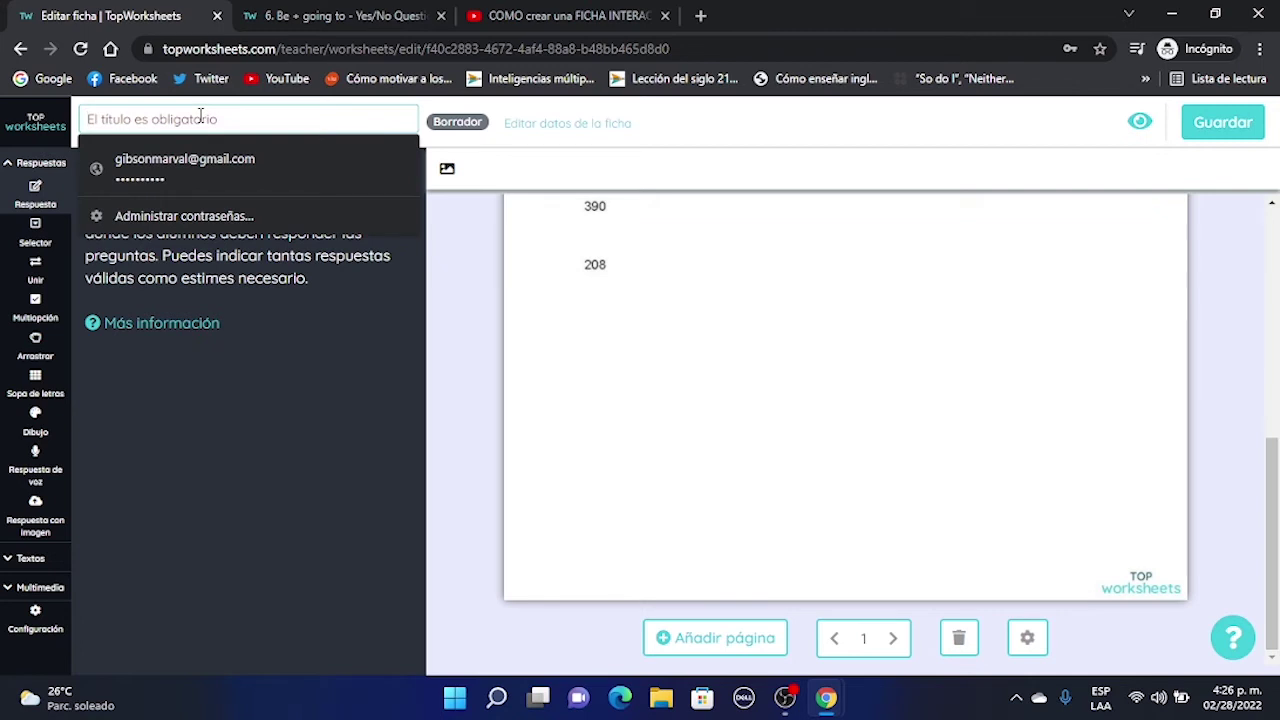
text(Selección video)
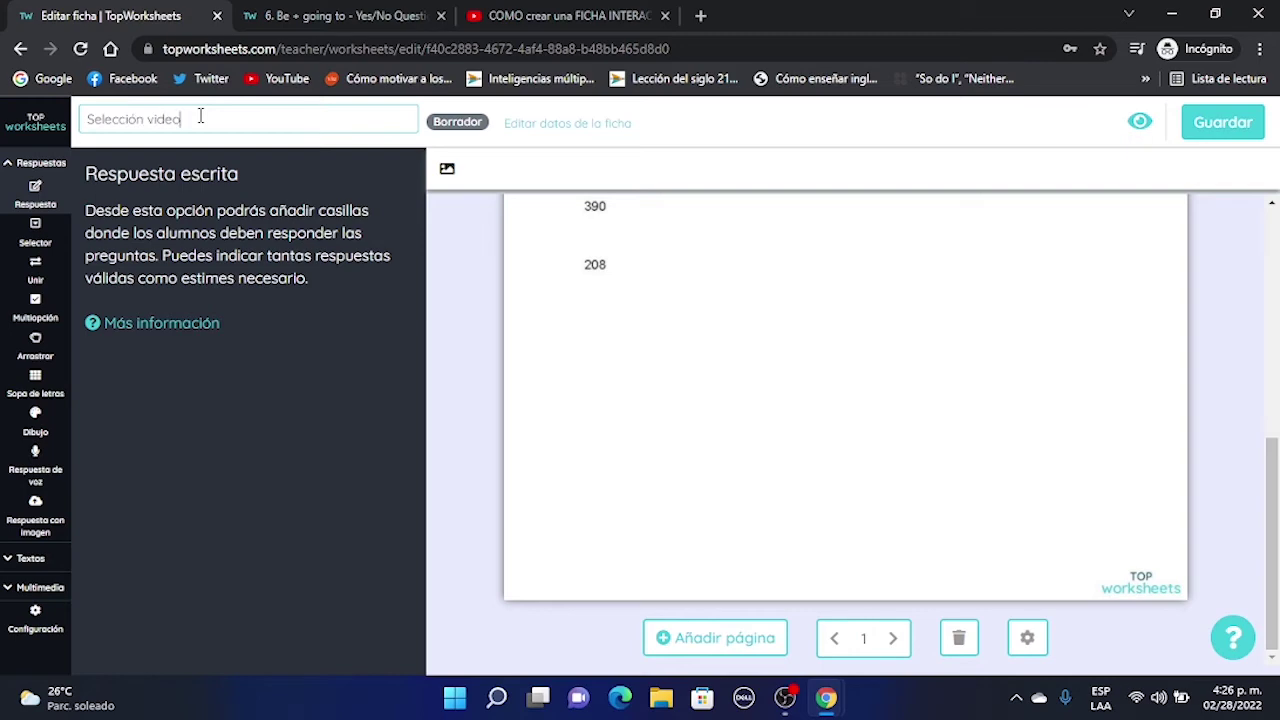
click(1222, 124)
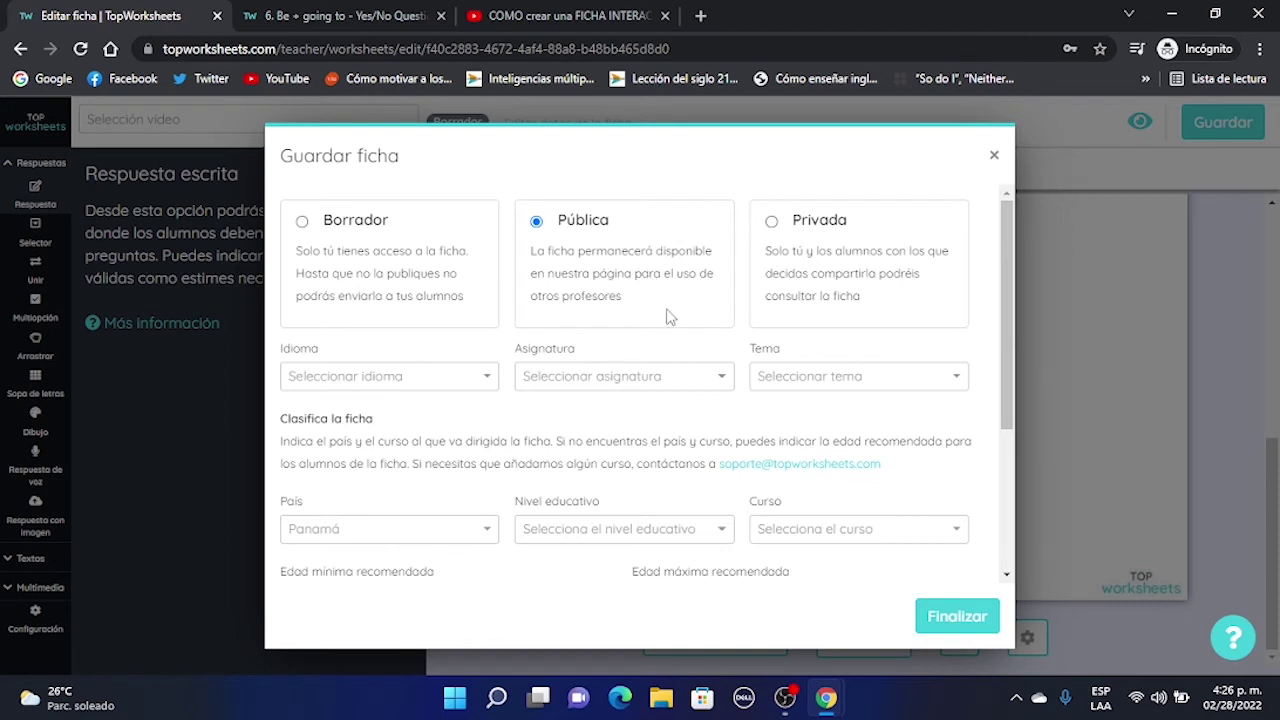
- Set the worksheet's language to Español and its subject to Ciencias de la Naturaleza
click(966, 615)
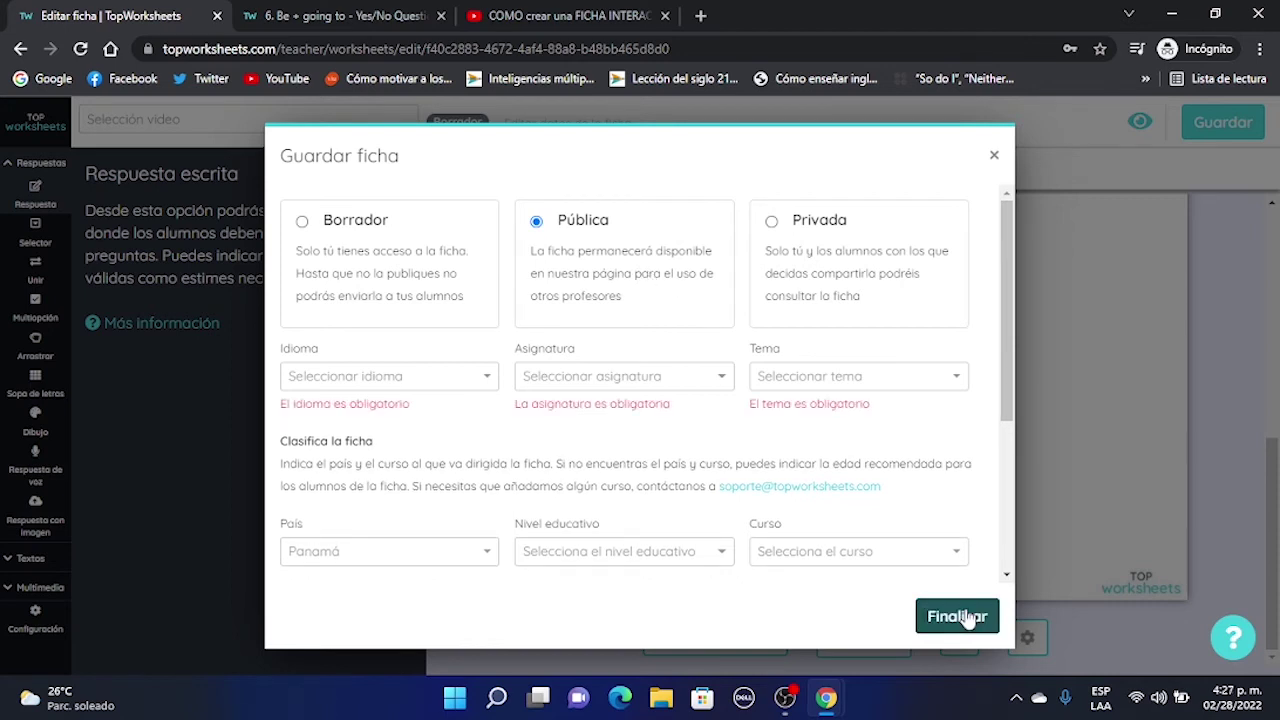
click(482, 381)
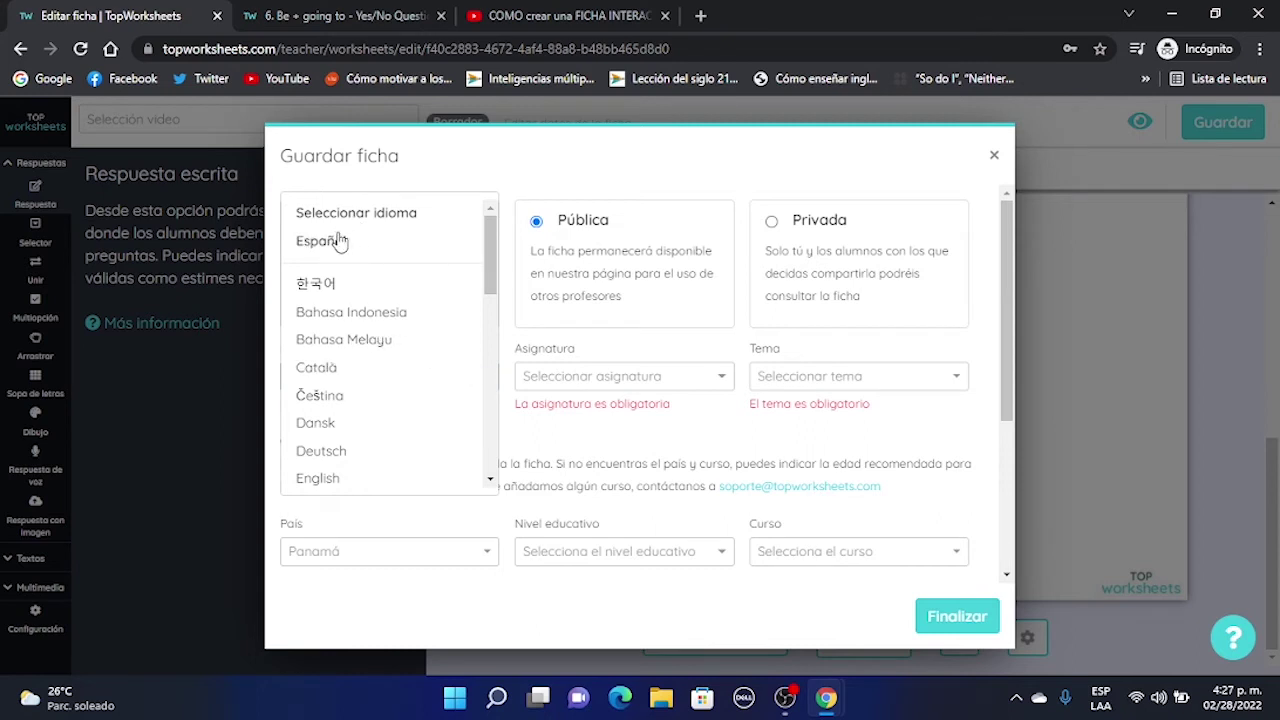
click(308, 241)
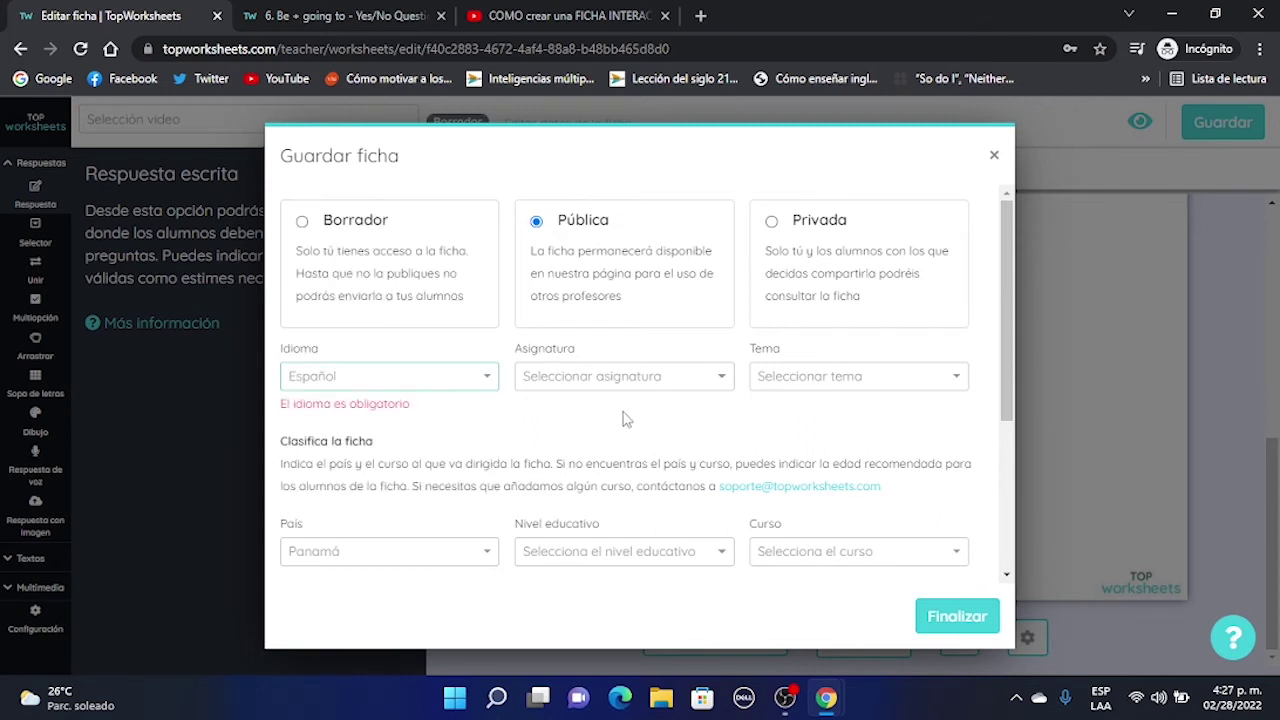
click(719, 383)
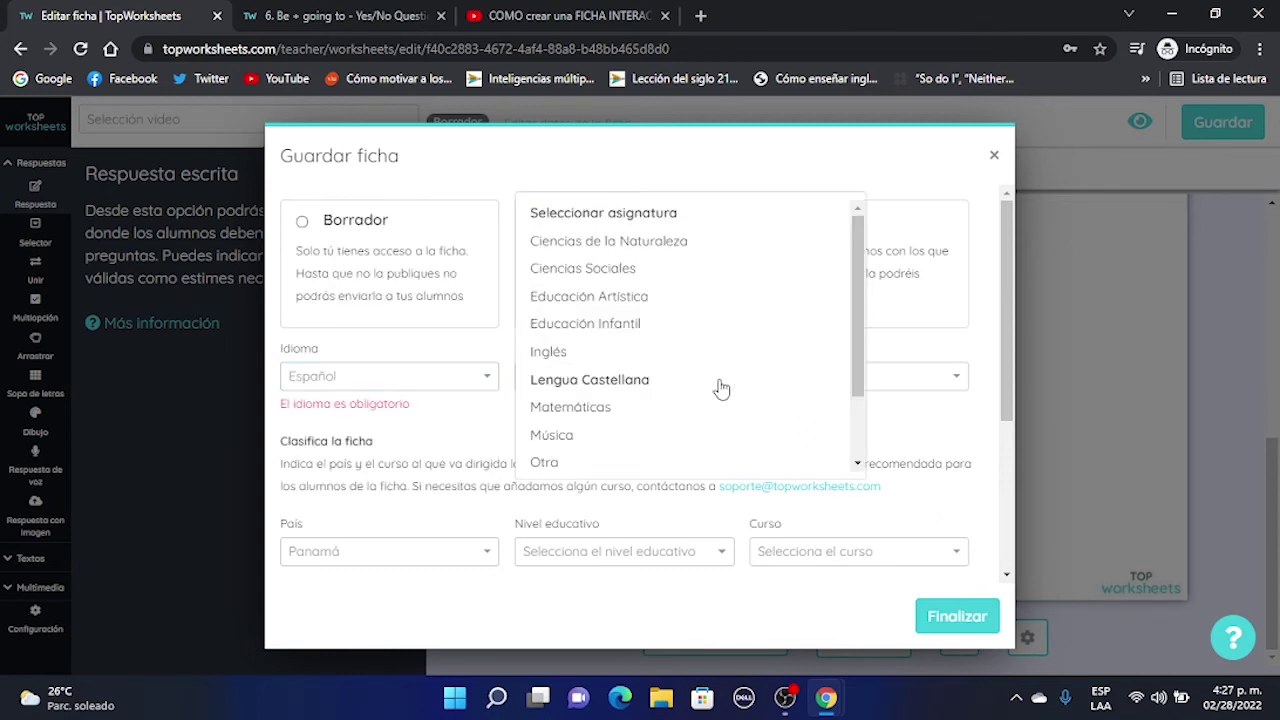
click(664, 257)
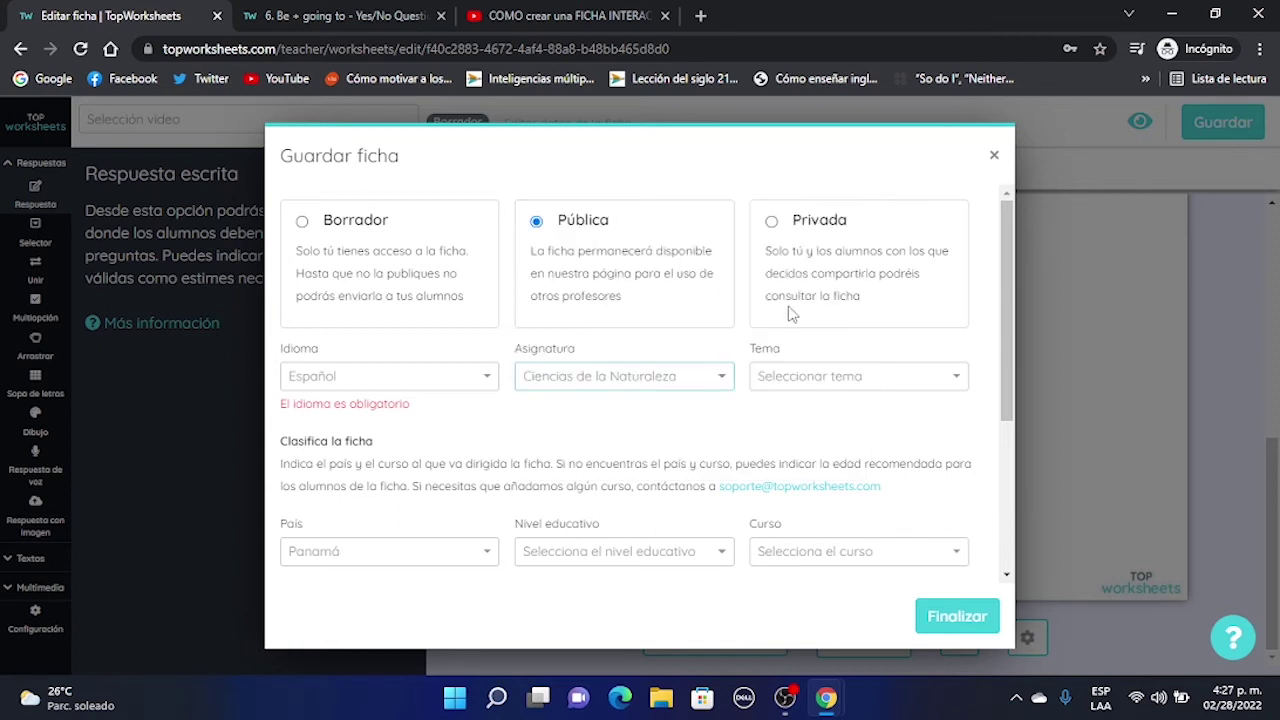
click(727, 383)
click(748, 245)
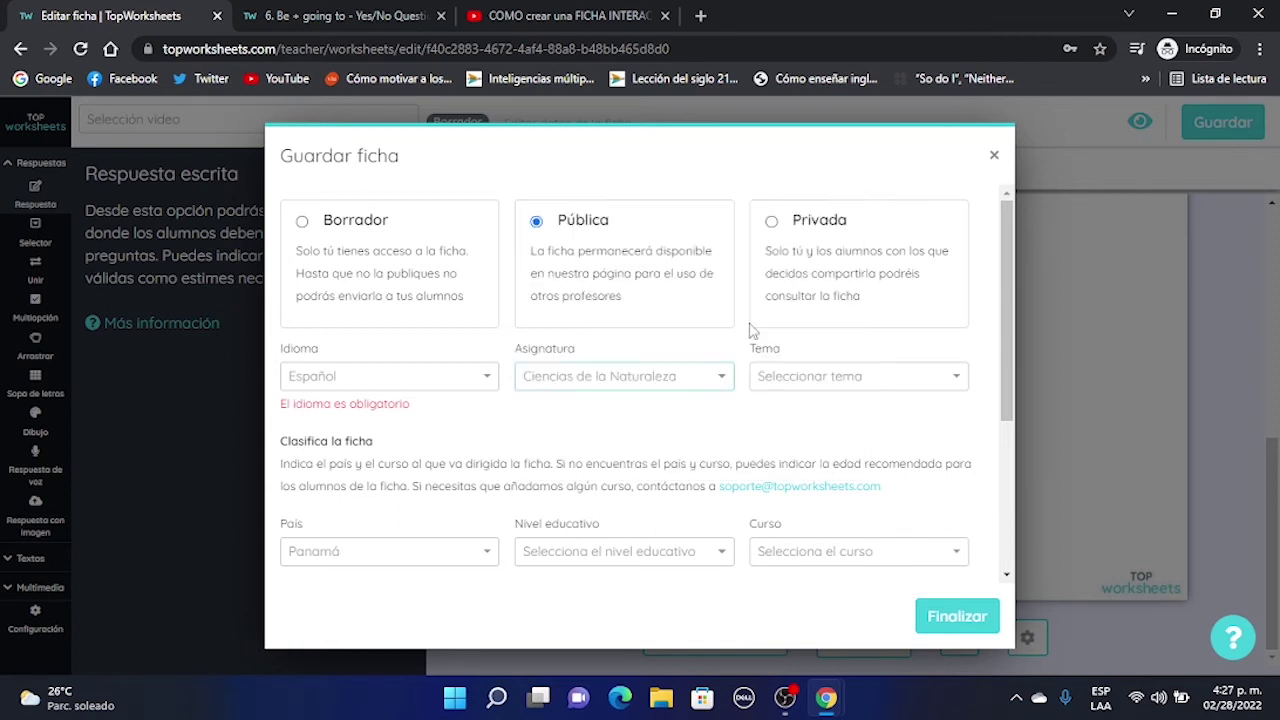
- Set the worksheet's topic to Ecosistemas and finish saving it as Pública
click(958, 381)
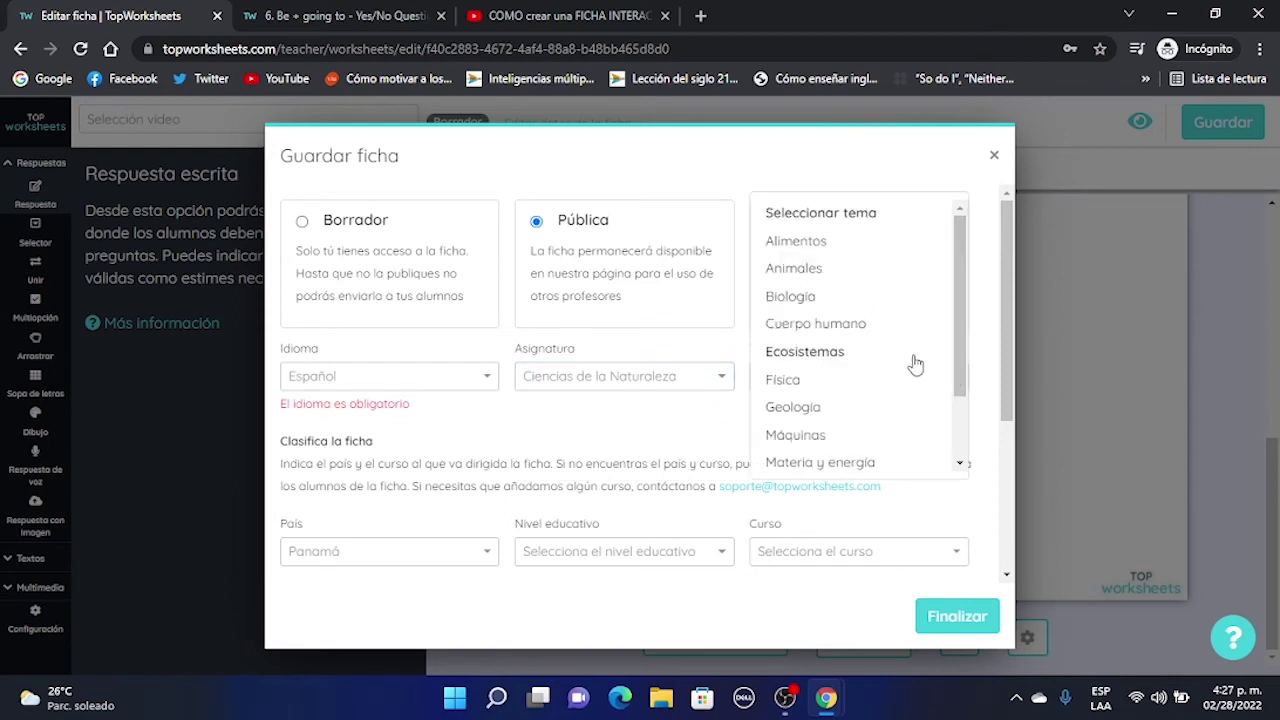
click(848, 354)
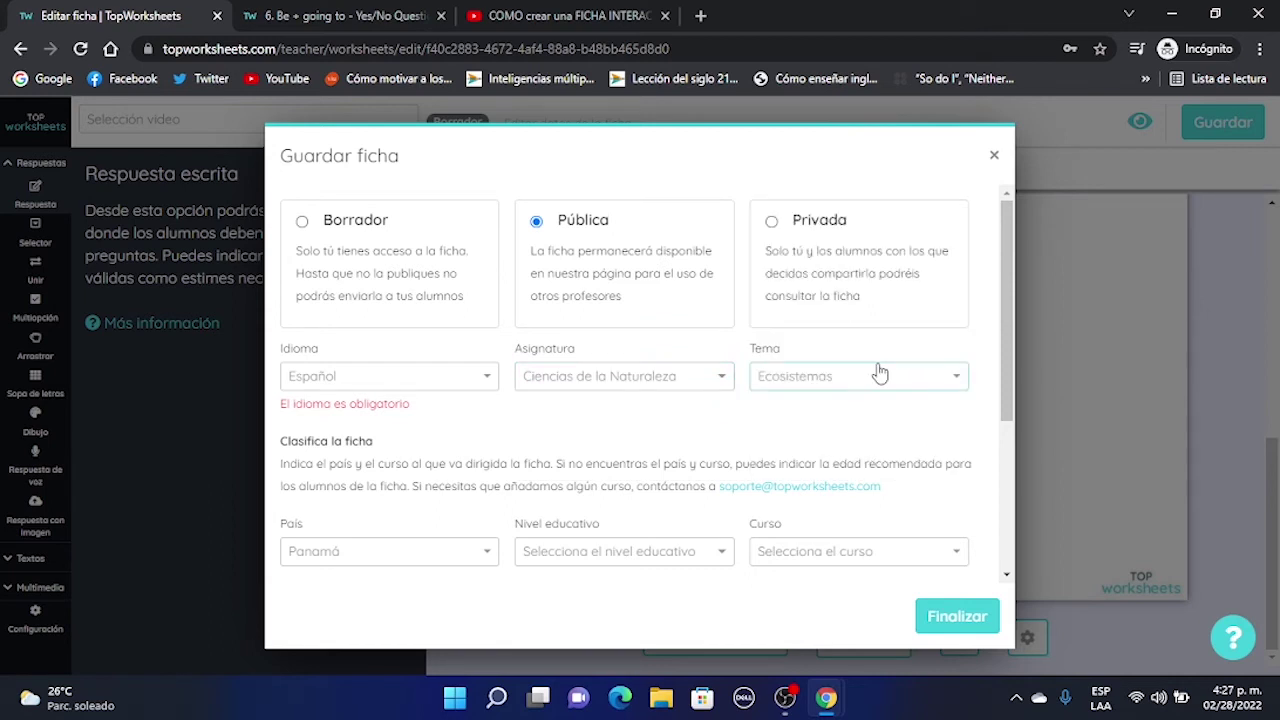
scroll(700, 455, down, 1)
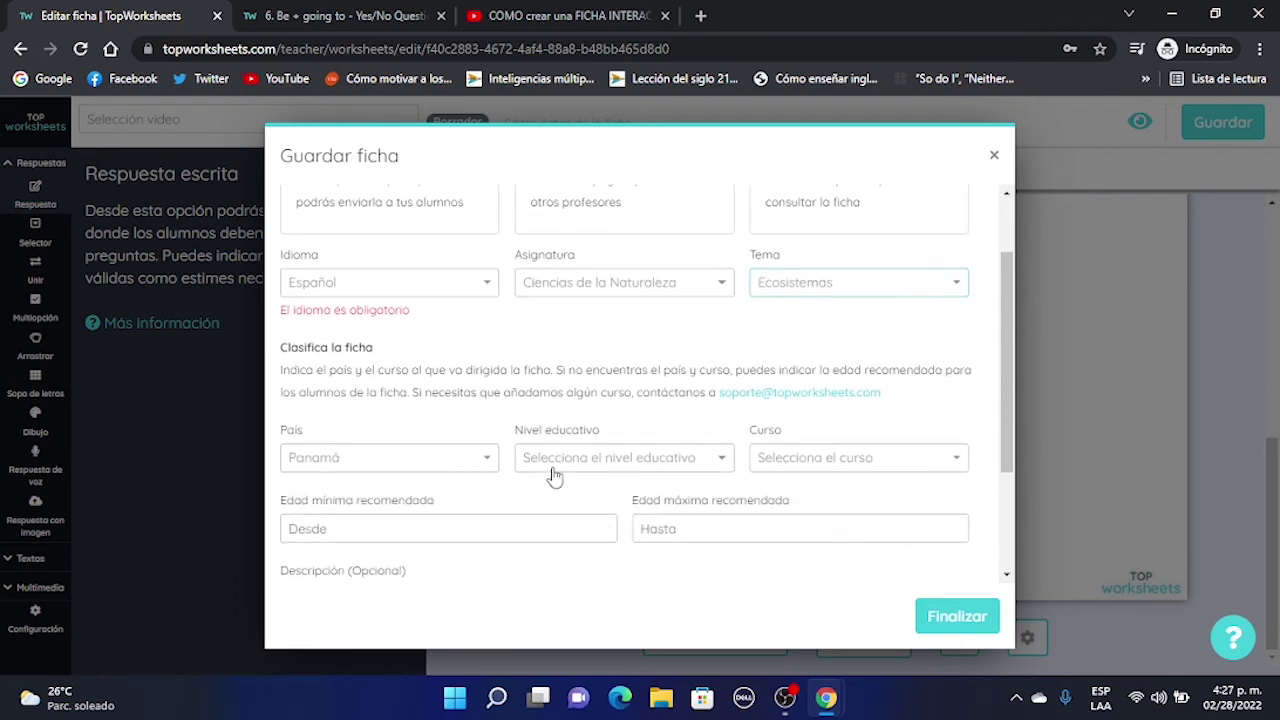
scroll(600, 465, down, 1)
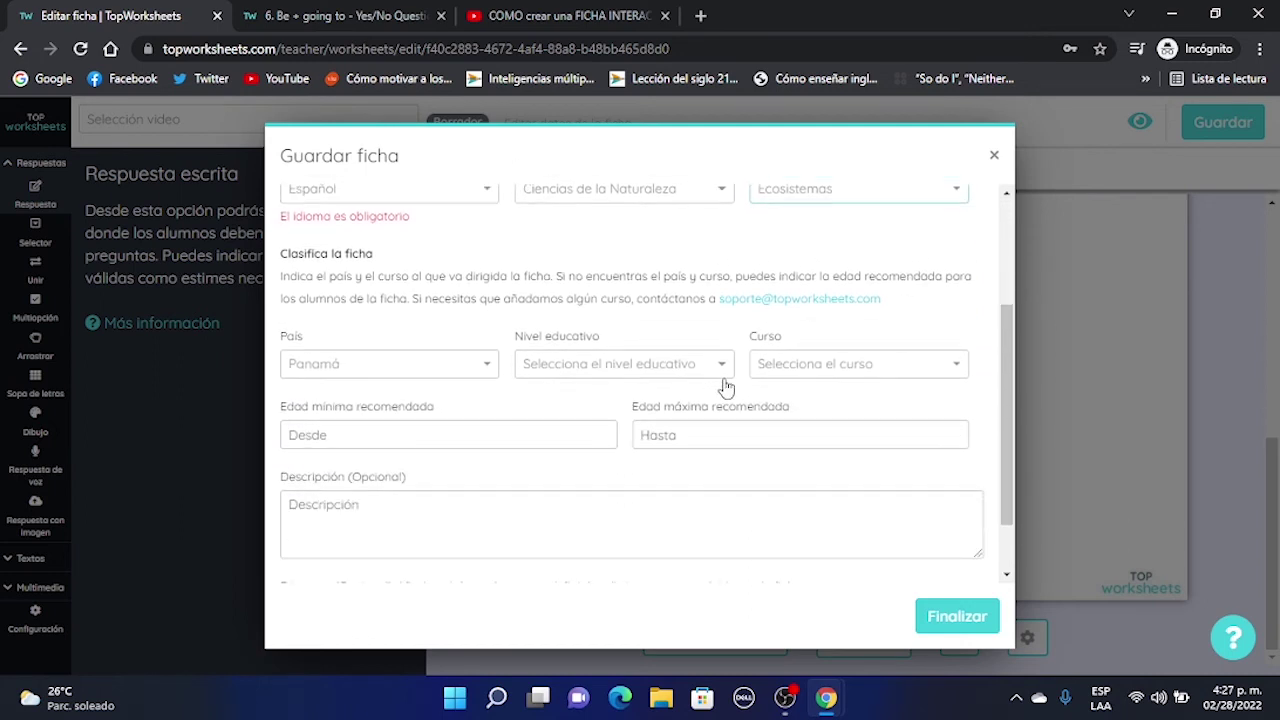
click(940, 614)
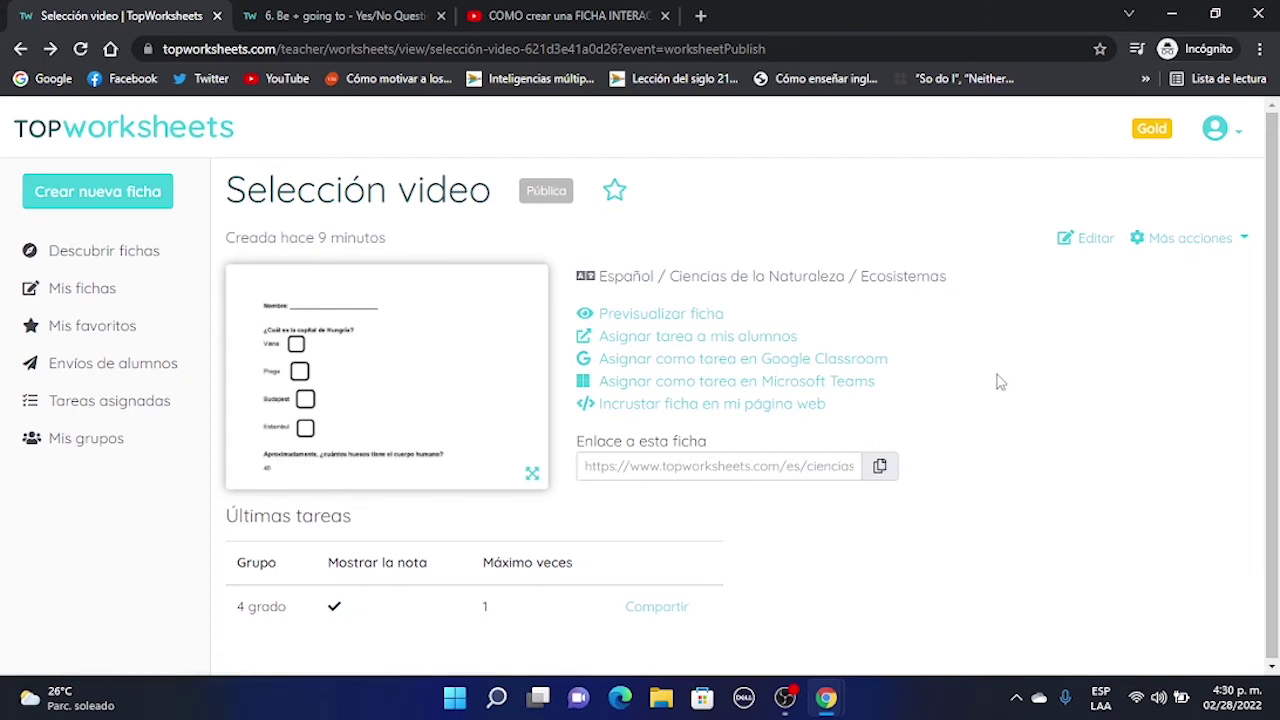
- Start assigning the "Selección video" worksheet to students and choose the 4 grado group
click(720, 338)
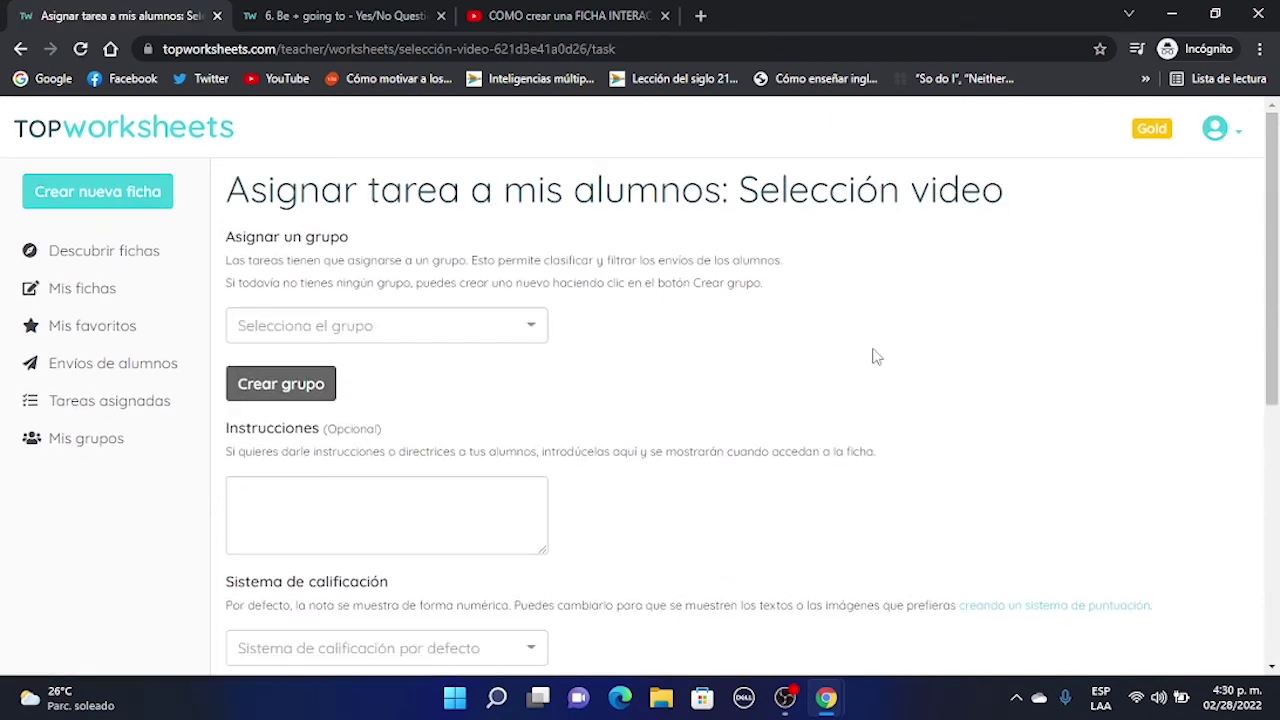
click(530, 336)
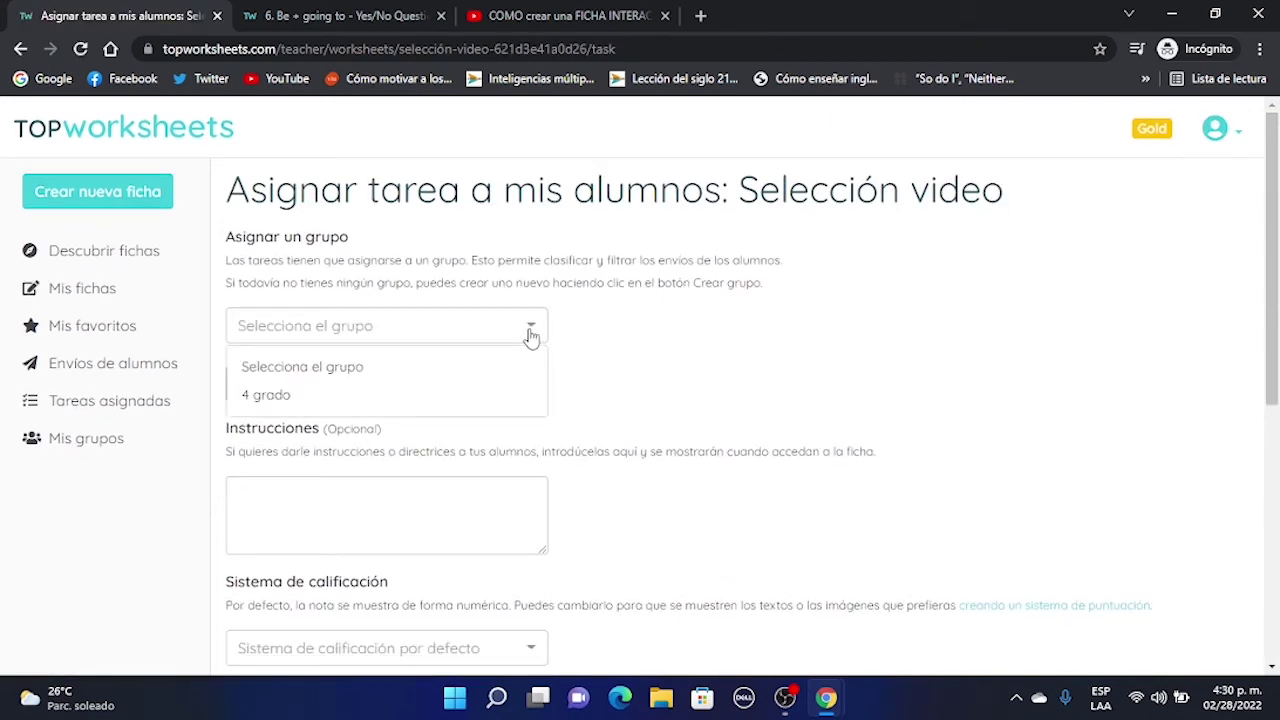
click(300, 395)
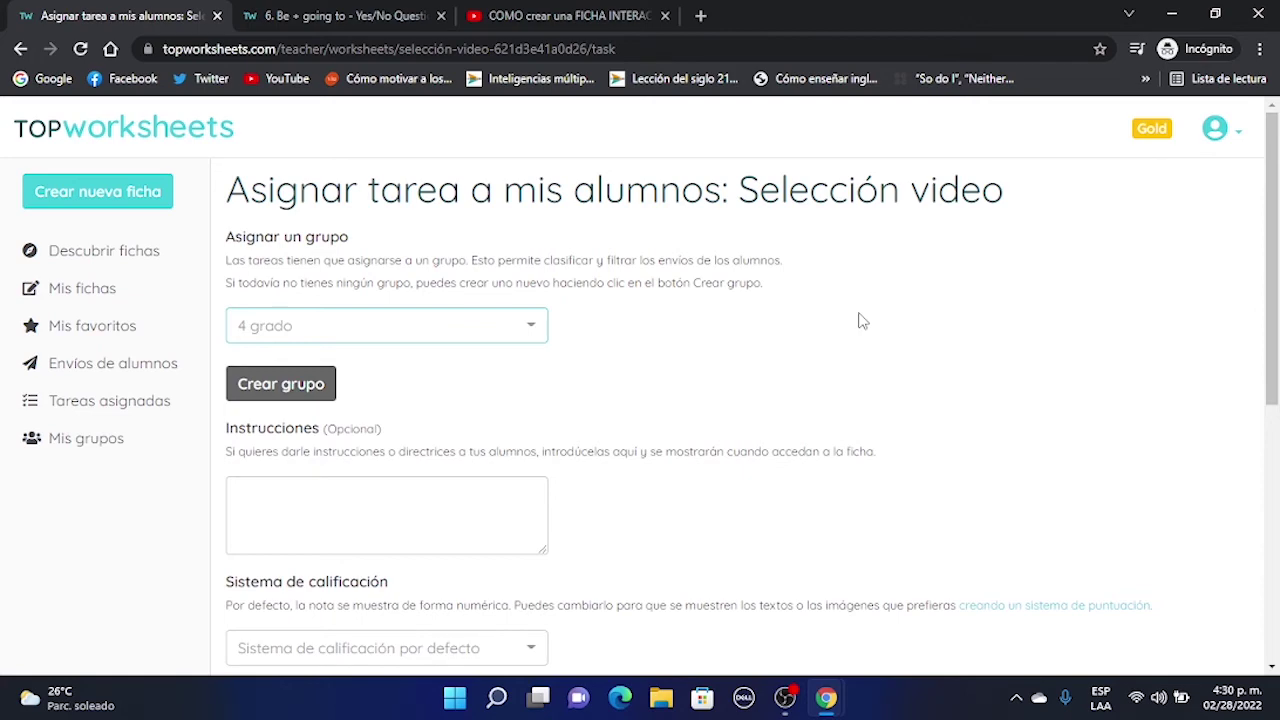
- Limit the task to a maximum of 1 completion and create it with the other options at their defaults
scroll(858, 320, down, 5)
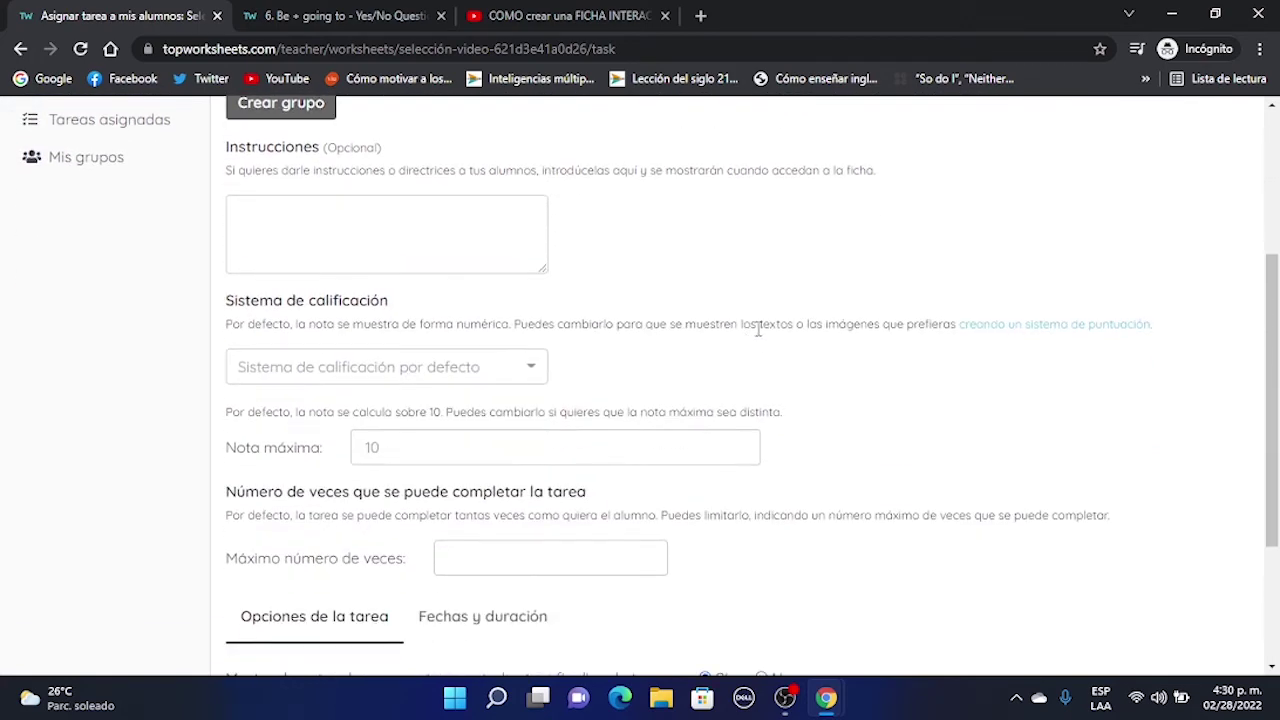
scroll(458, 330, up, 2)
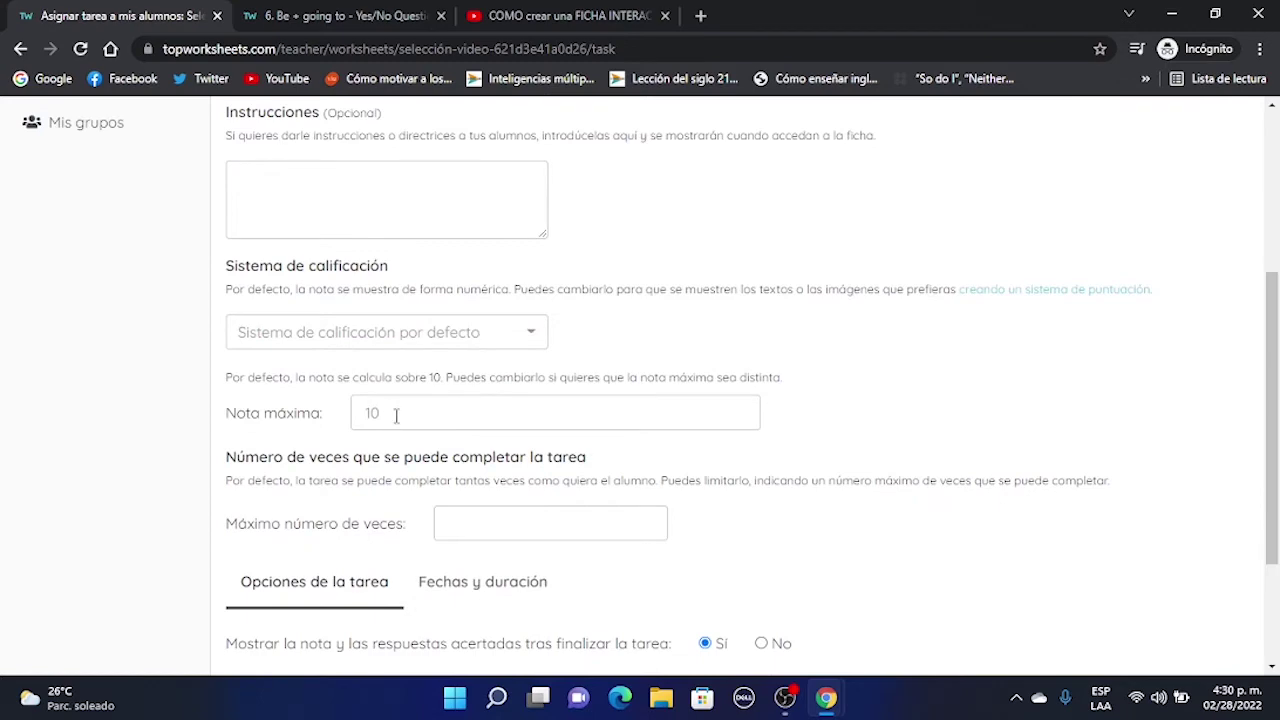
click(469, 516)
text(1)
scroll(500, 515, down, 2)
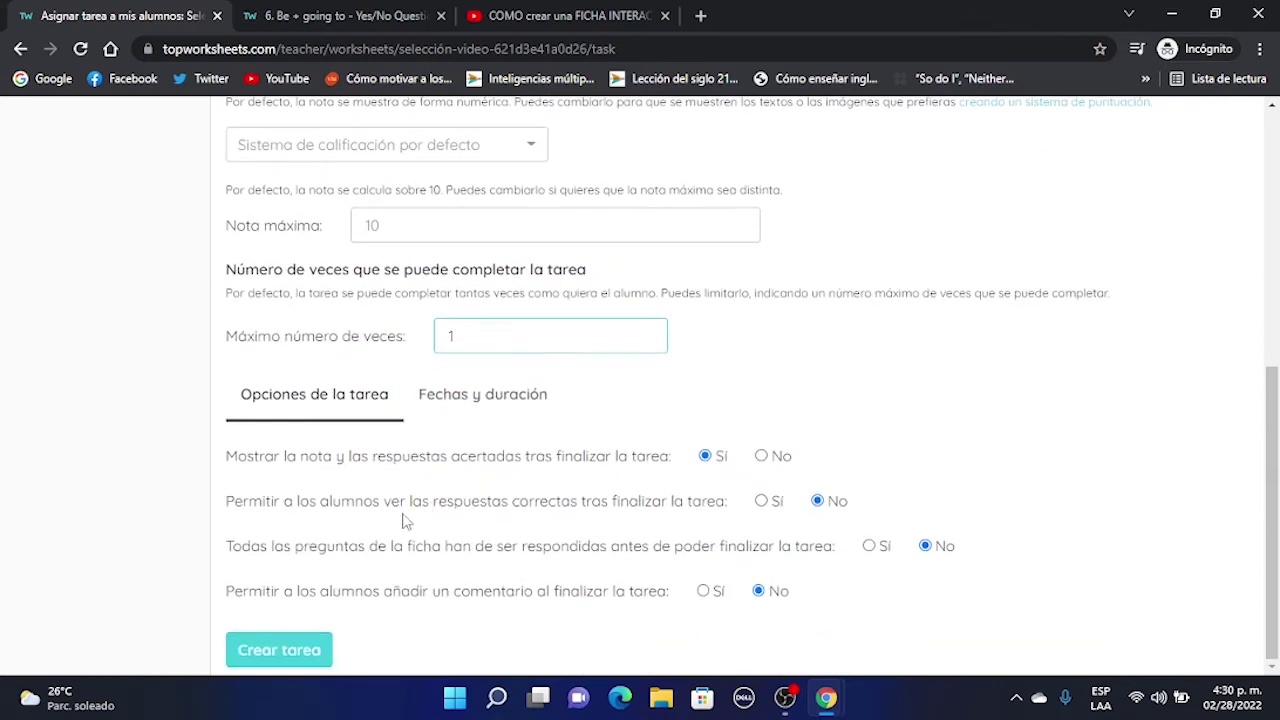
click(326, 638)
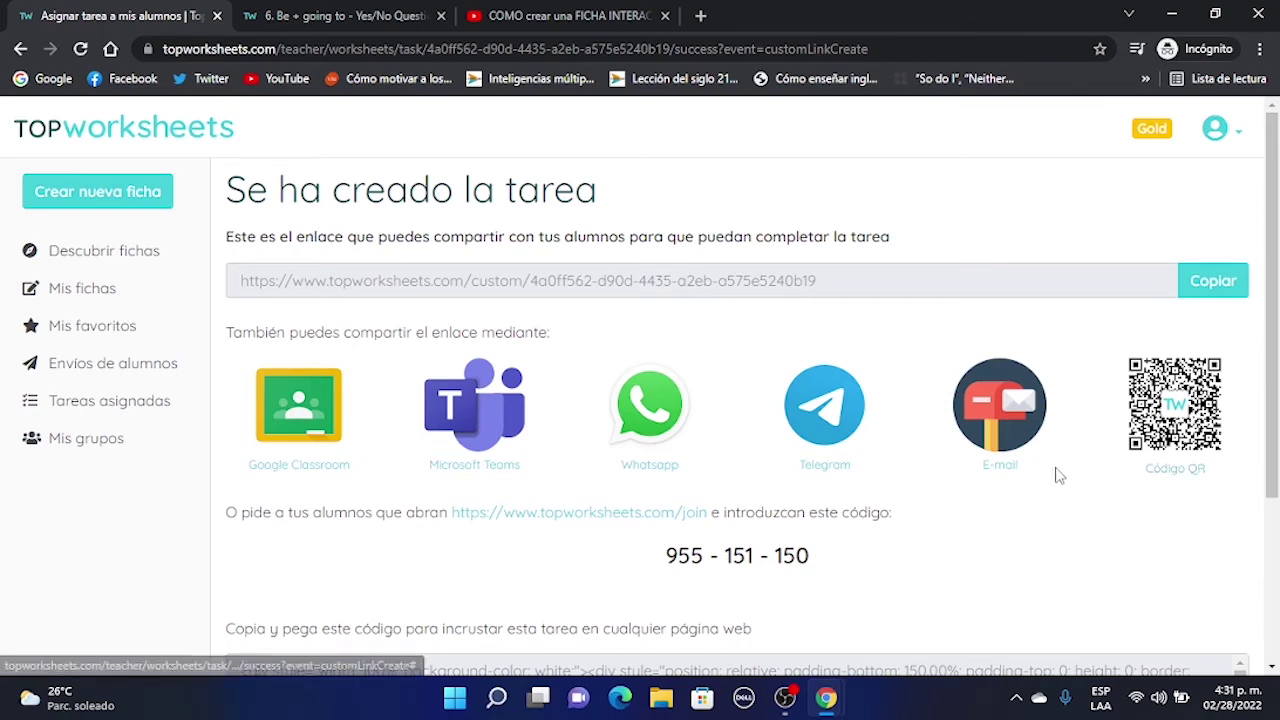
- Copy the new task's sharing link and look over the other options for sharing and embedding it
scroll(1020, 525, down, 1)
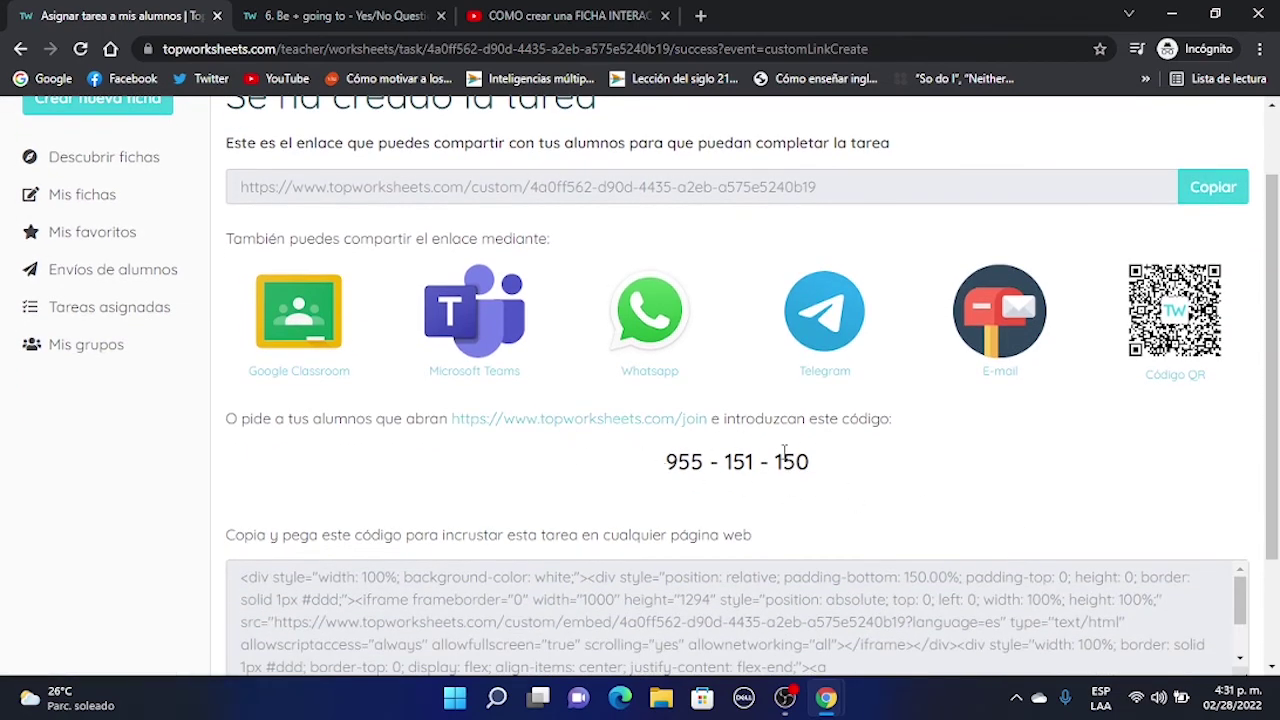
scroll(777, 463, up, 1)
click(1207, 290)
key(ctrl+c)
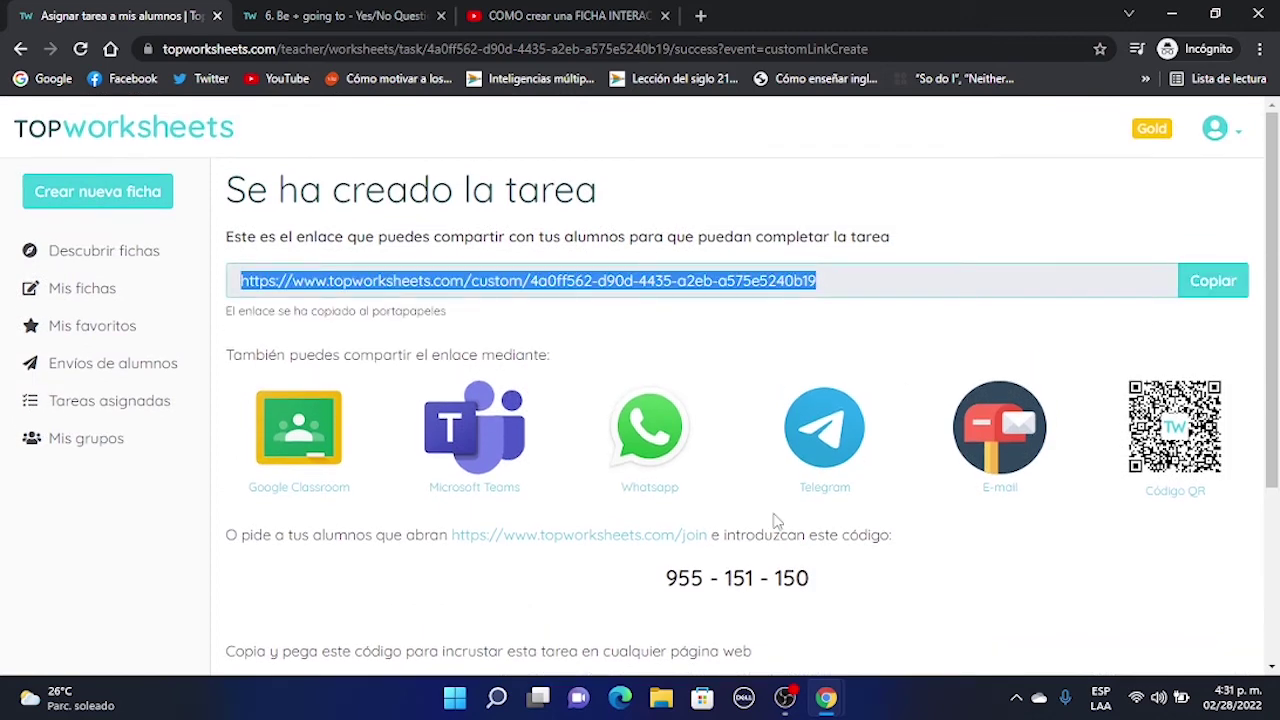
scroll(908, 508, down, 3)
scroll(740, 481, down, 1)
scroll(742, 483, up, 1)
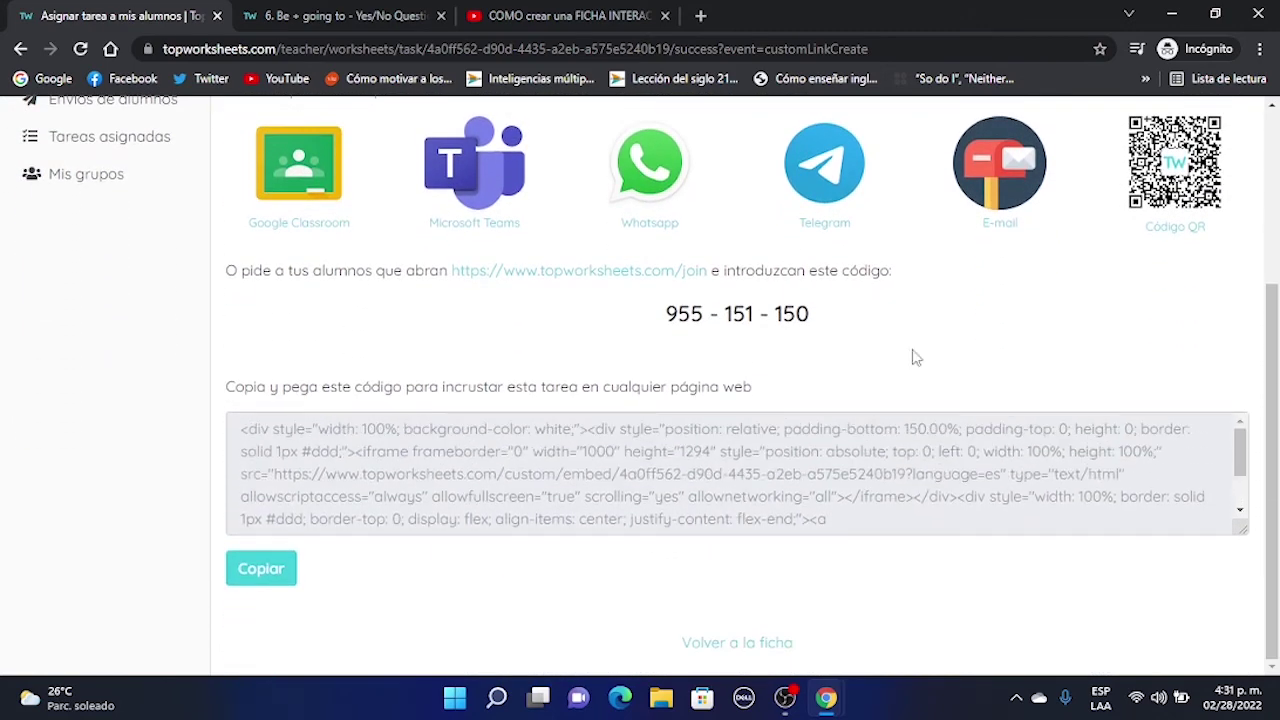
scroll(916, 357, up, 2)
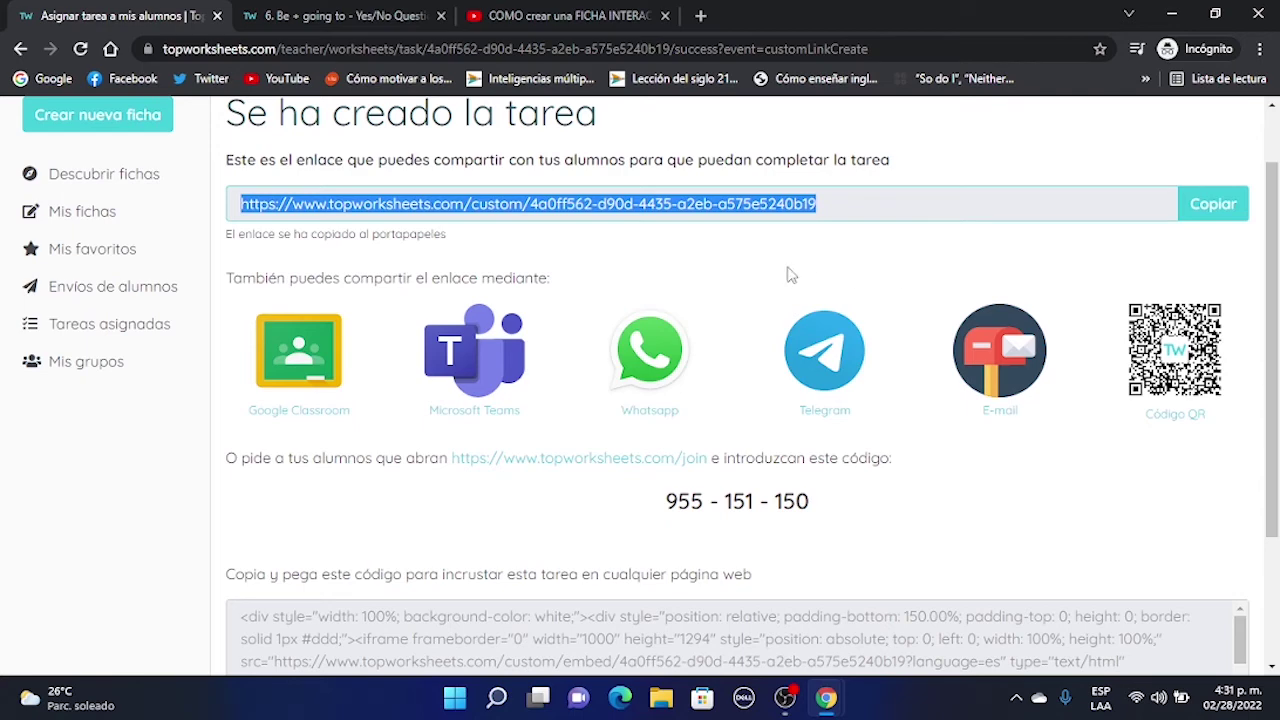
- Open the copied task link in a new browser tab and choose Budapest as the capital of Hungary
click(701, 16)
key(ctrl+v)
key(Return)
scroll(785, 280, down, 1)
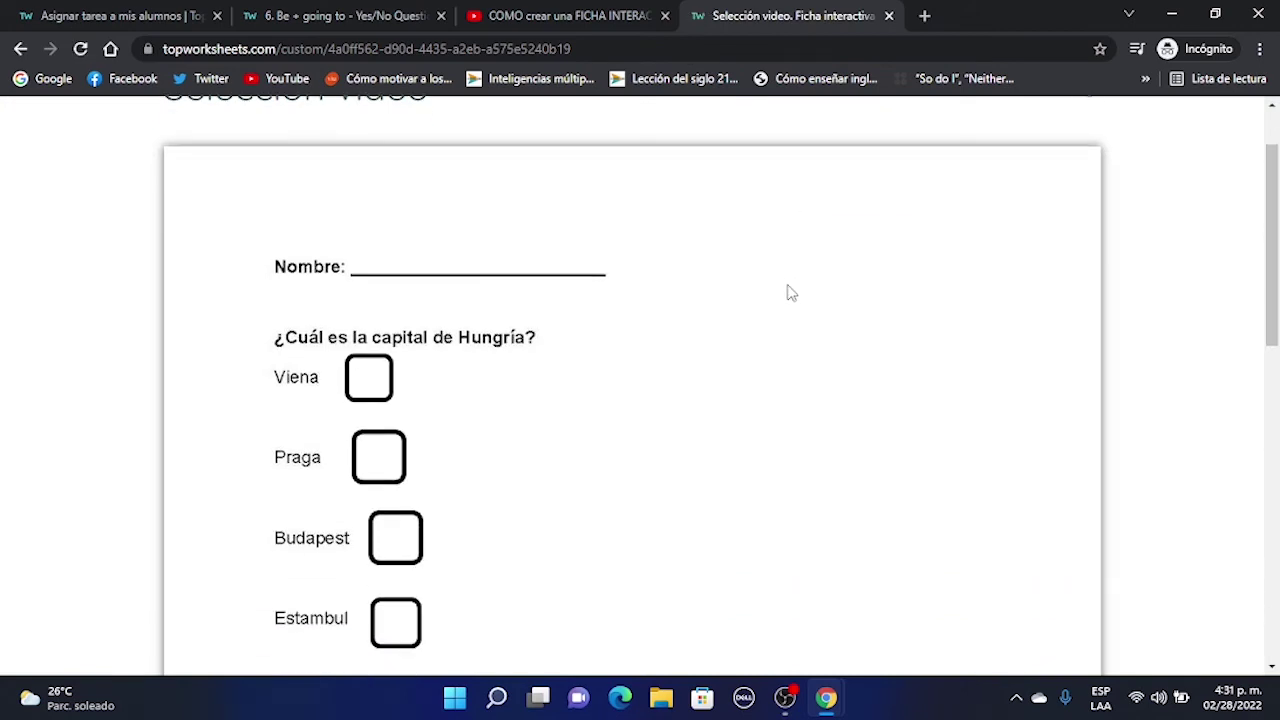
scroll(790, 291, down, 6)
scroll(790, 291, up, 5)
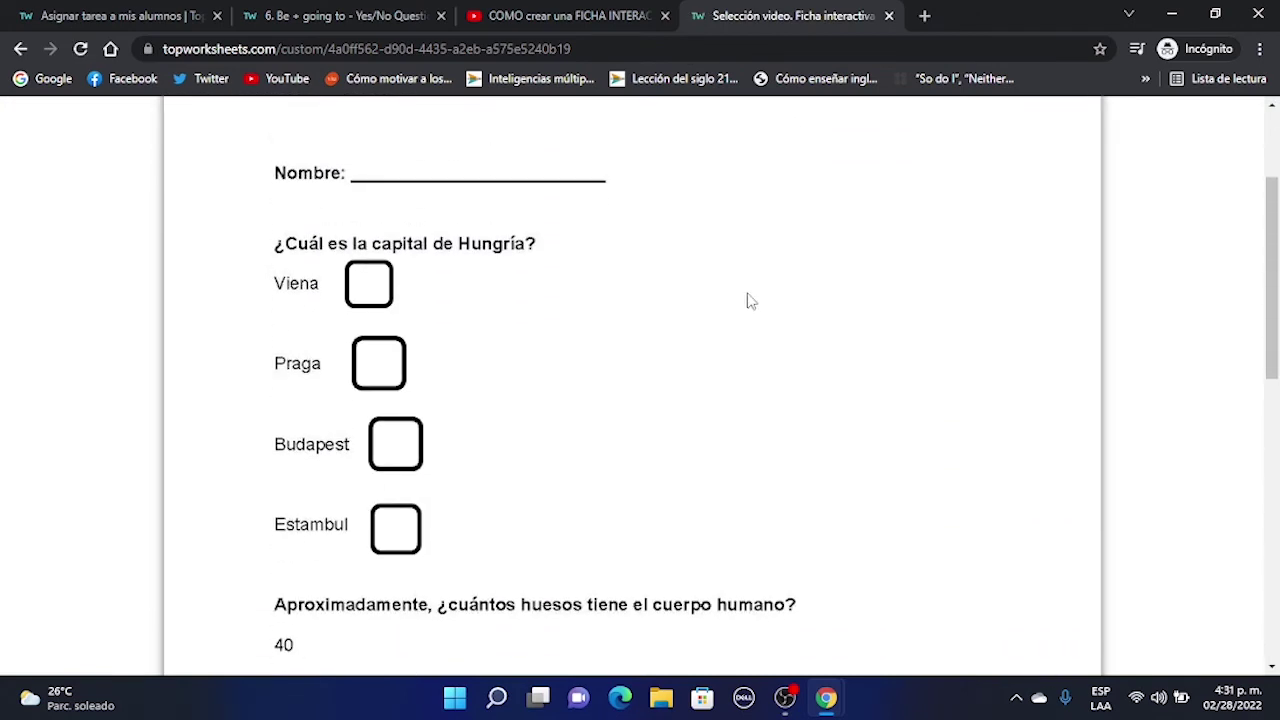
click(388, 446)
- Finish the worksheet, send the answers to the teacher with the student's name filled in, and review the corrected page
scroll(540, 420, down, 5)
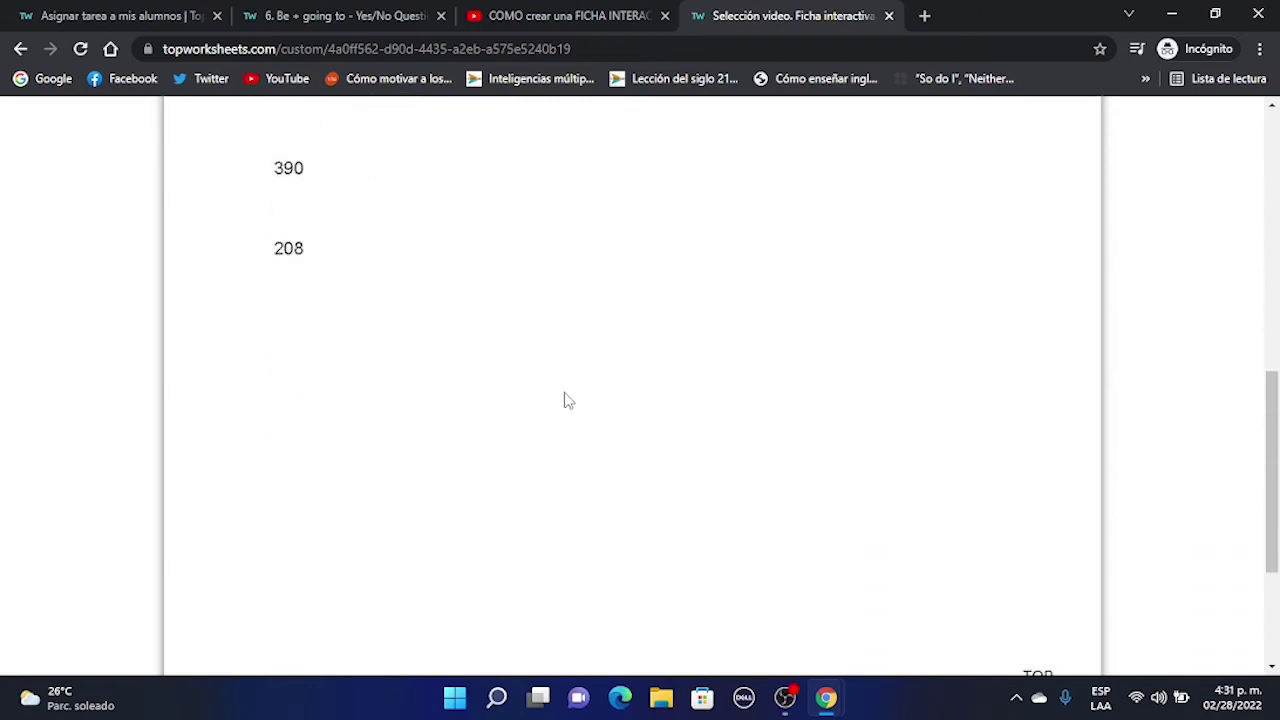
scroll(567, 401, down, 5)
click(628, 514)
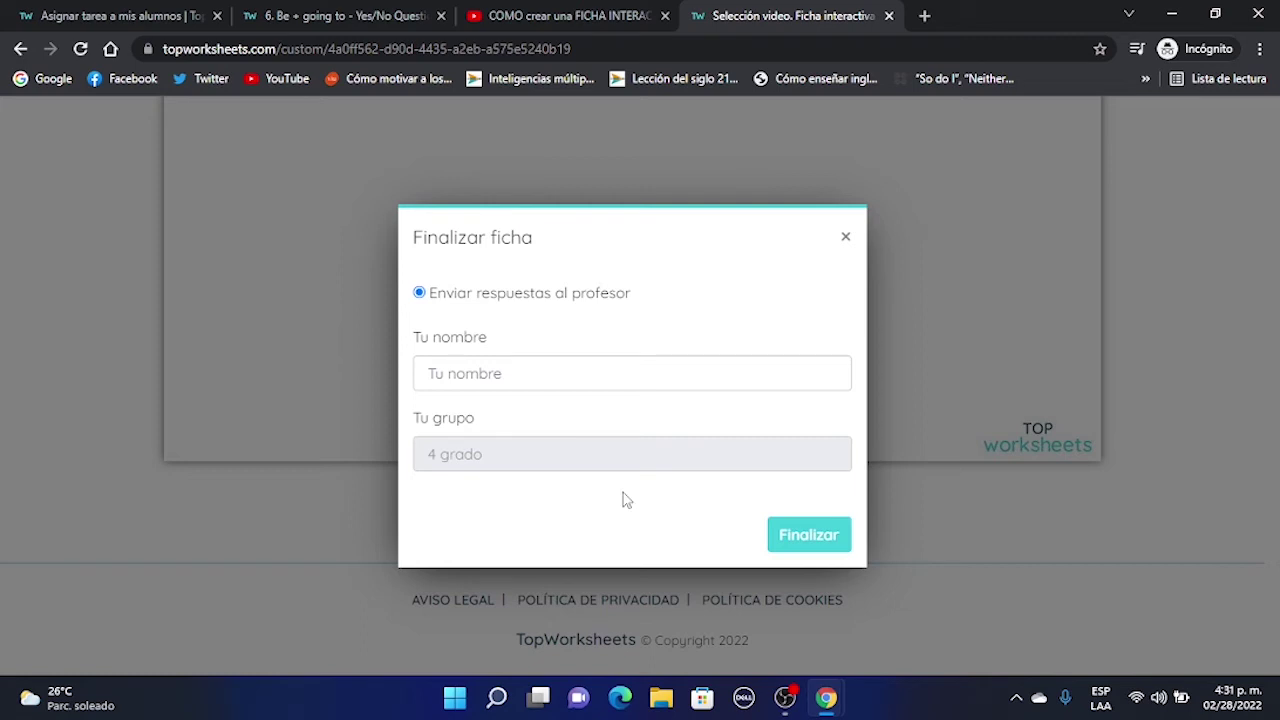
click(540, 378)
text(Gibson)
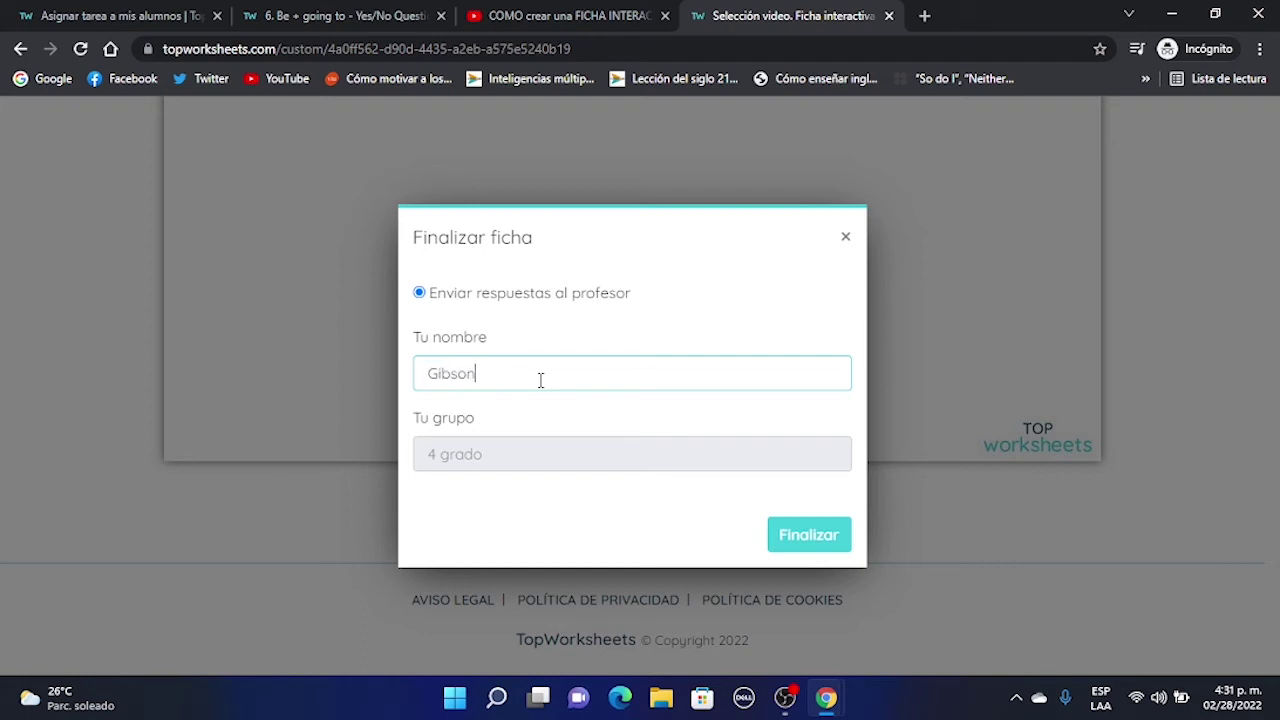
click(803, 535)
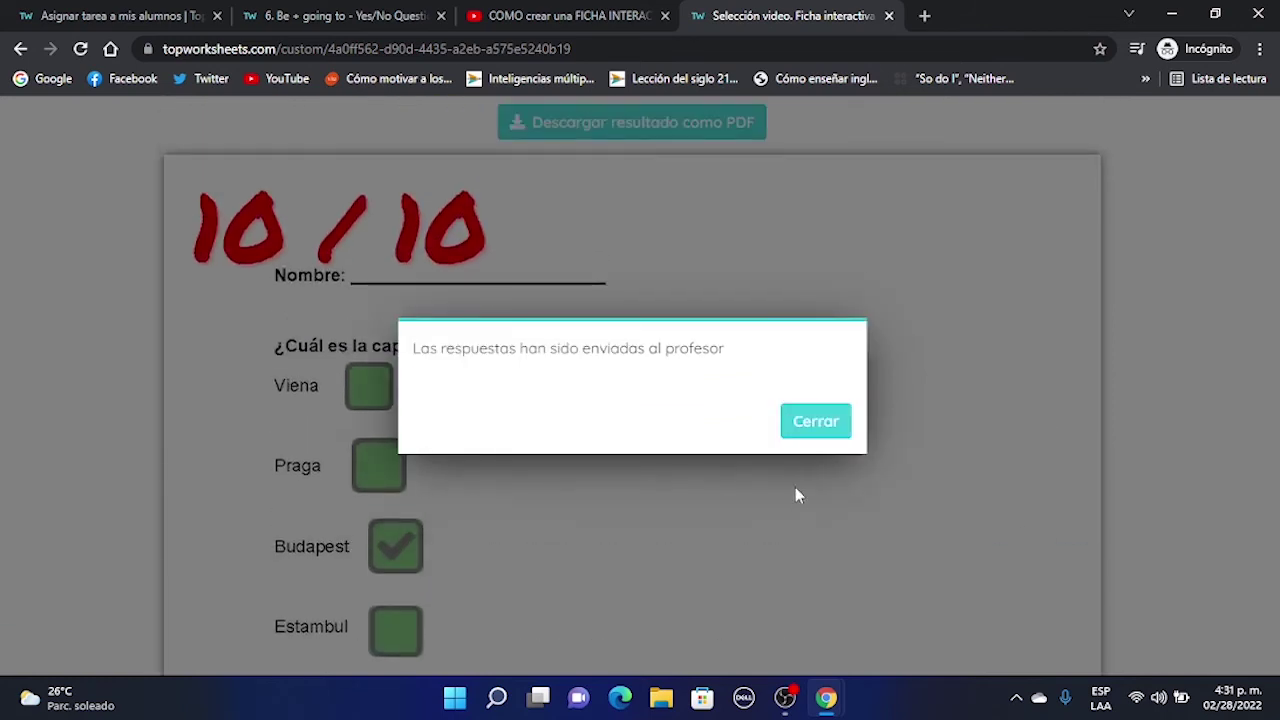
click(831, 428)
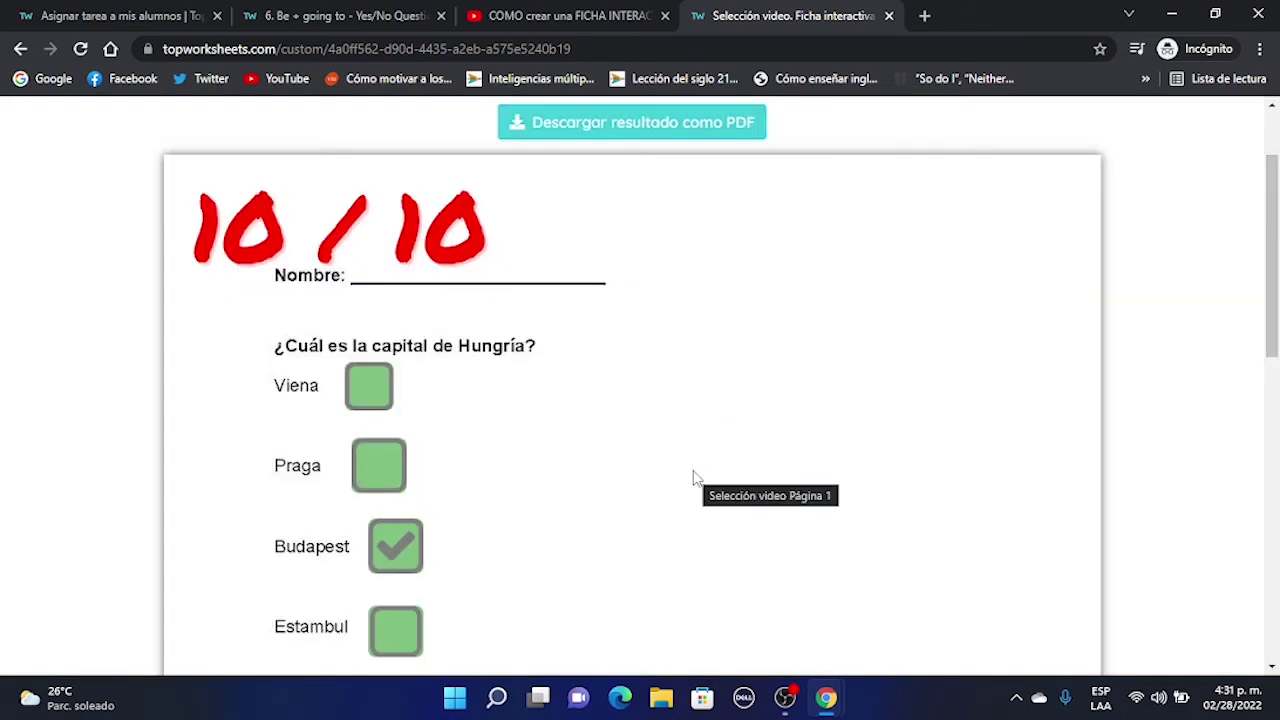
scroll(695, 478, down, 2)
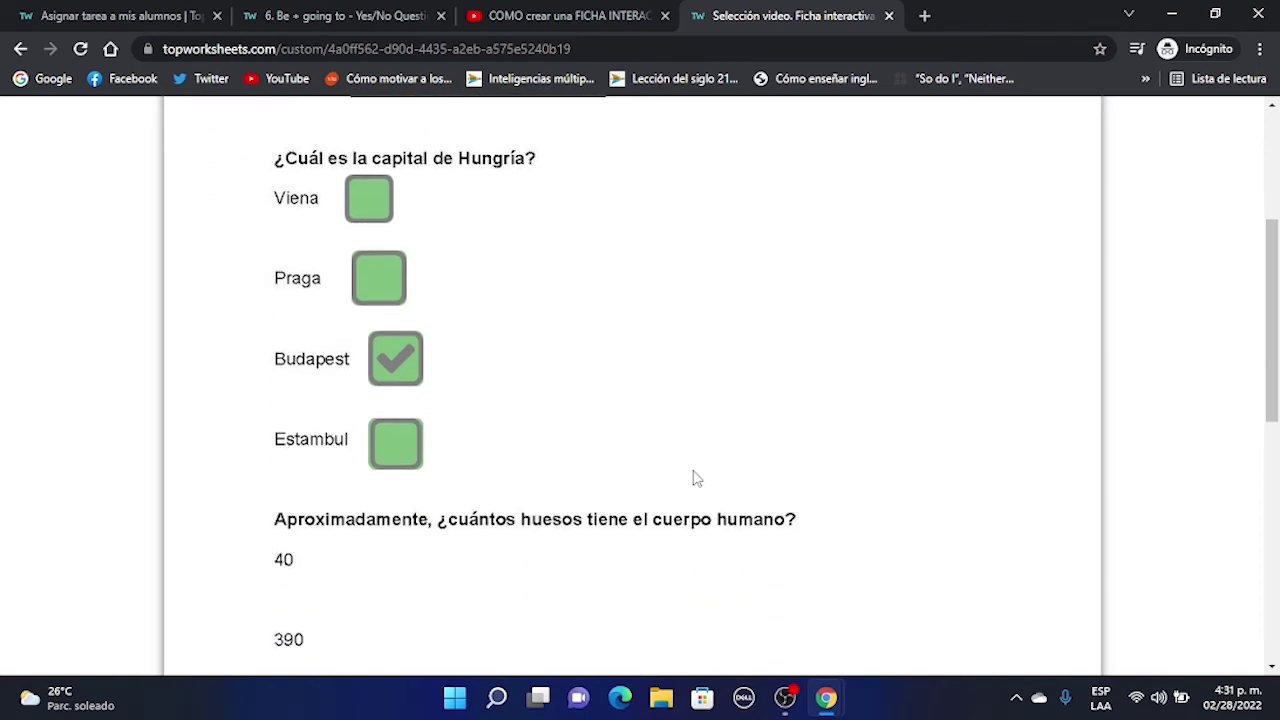
scroll(695, 478, up, 3)
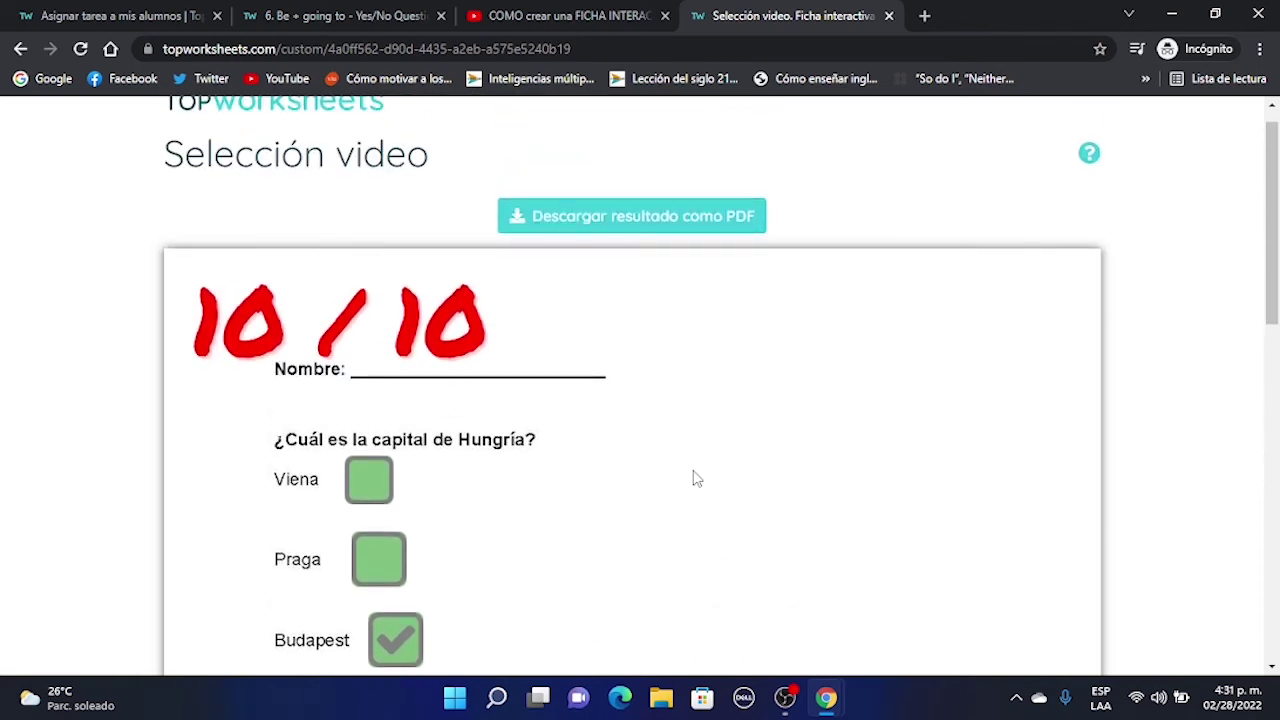
scroll(695, 478, down, 1)
scroll(695, 478, up, 2)
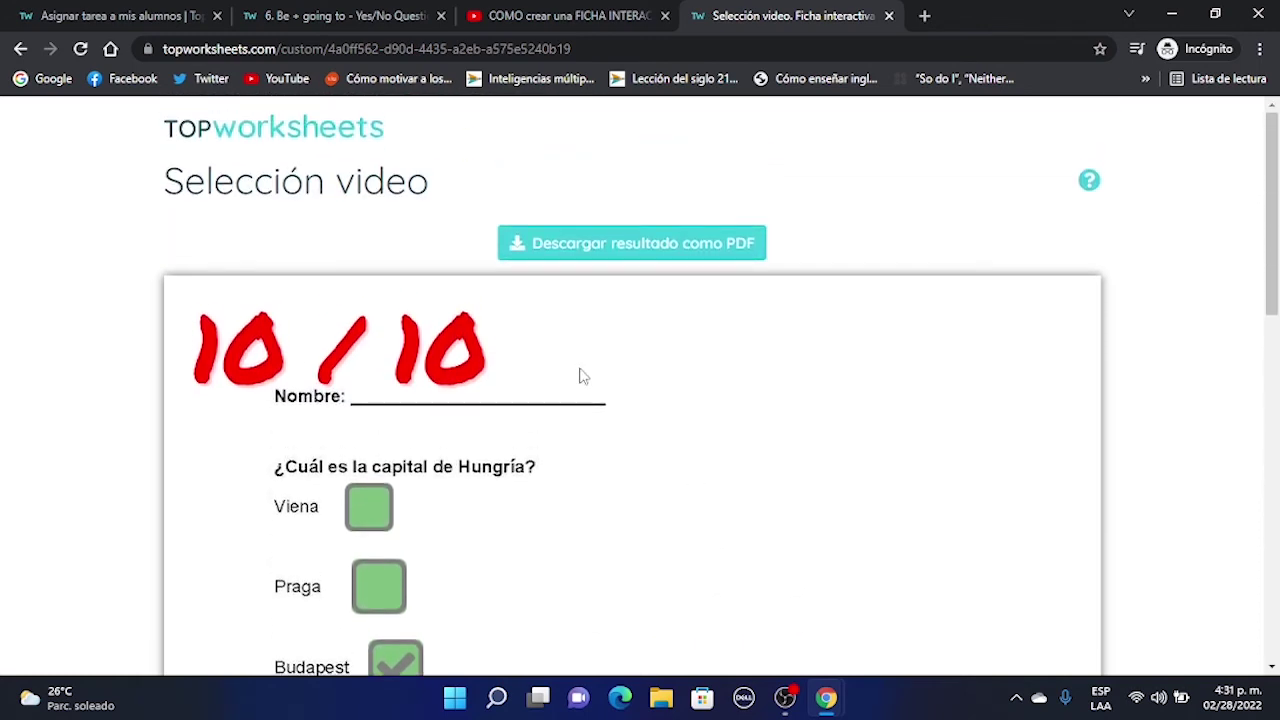
- Return to the teacher's browser tab and examine the student's submission for "Selección video" under Envíos de alumnos
click(118, 16)
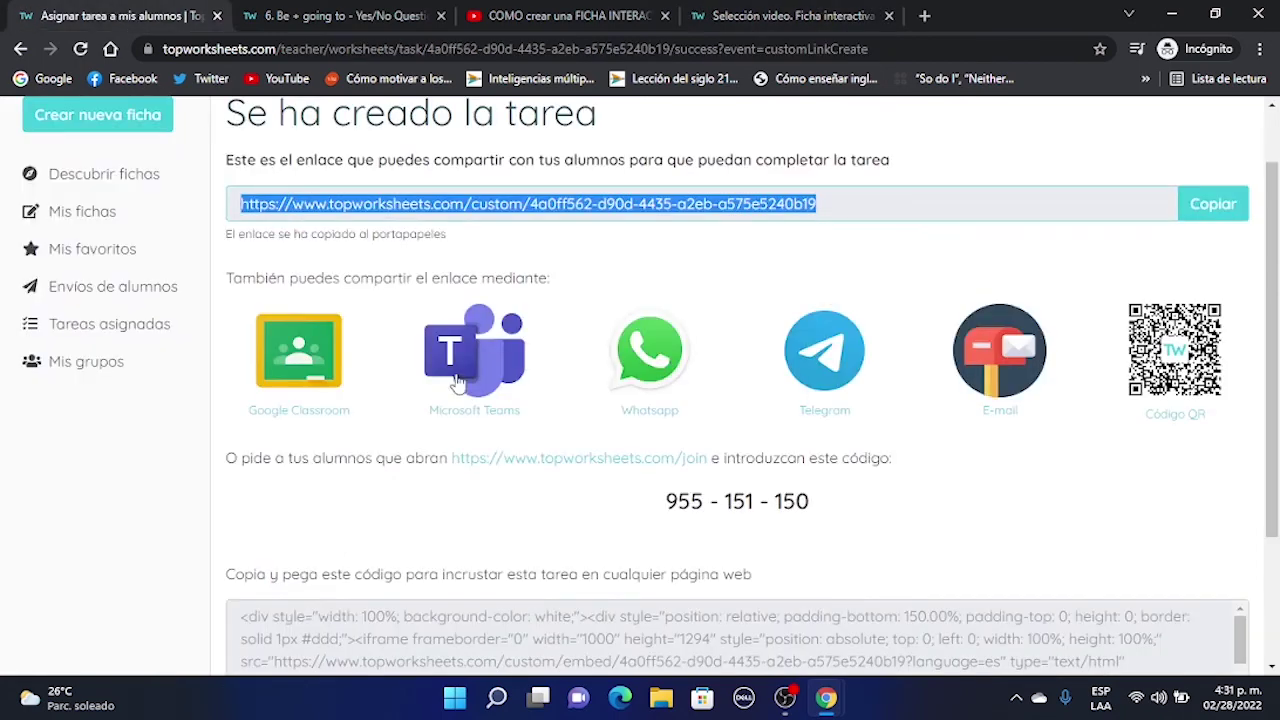
scroll(481, 398, up, 1)
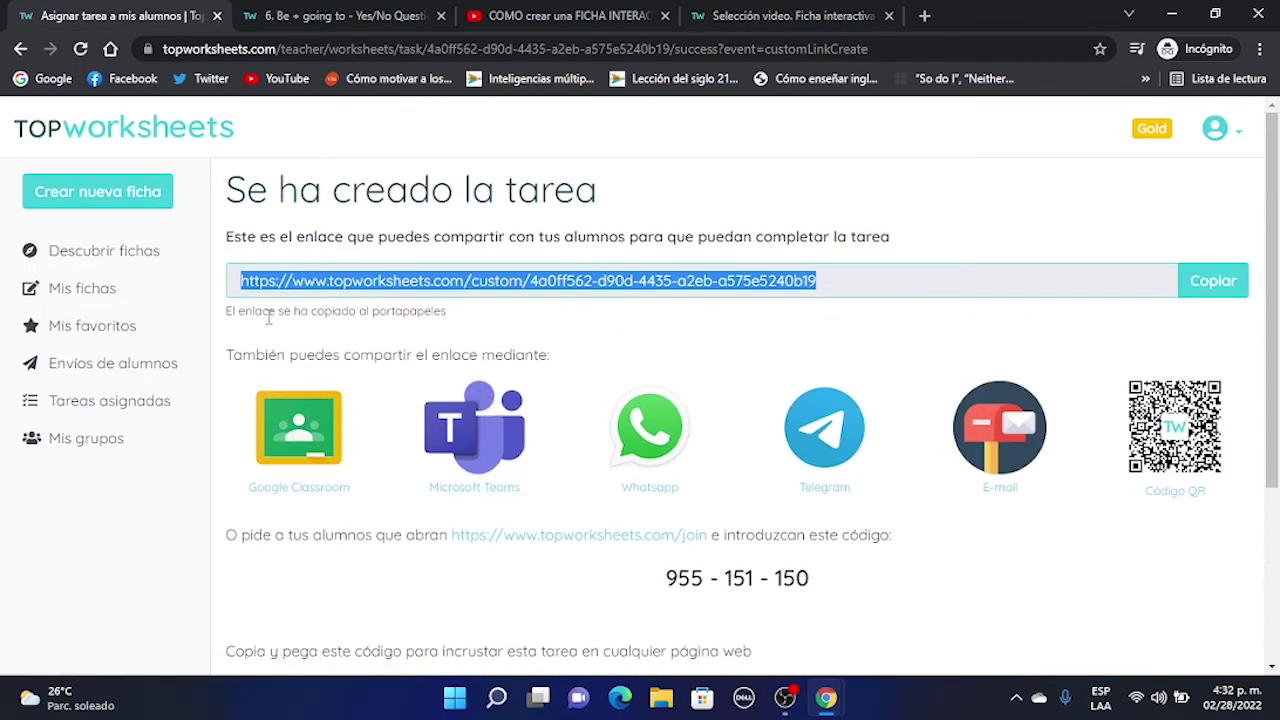
click(143, 378)
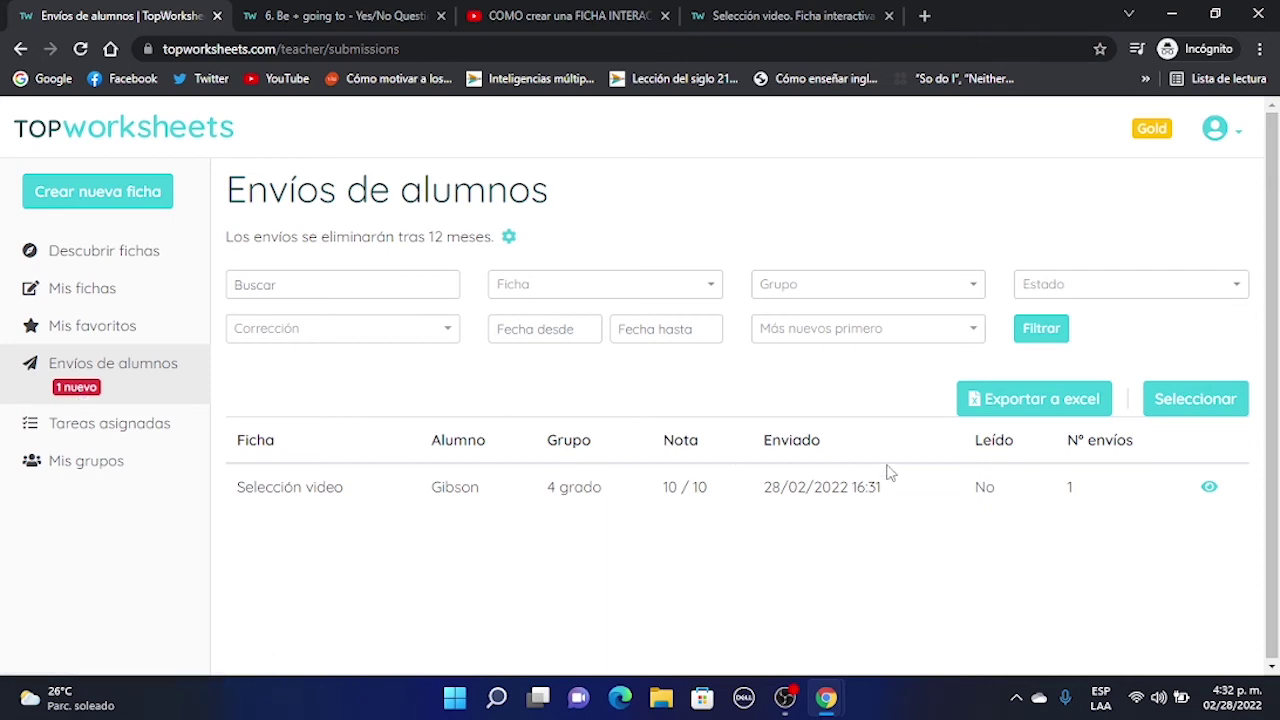
click(1207, 488)
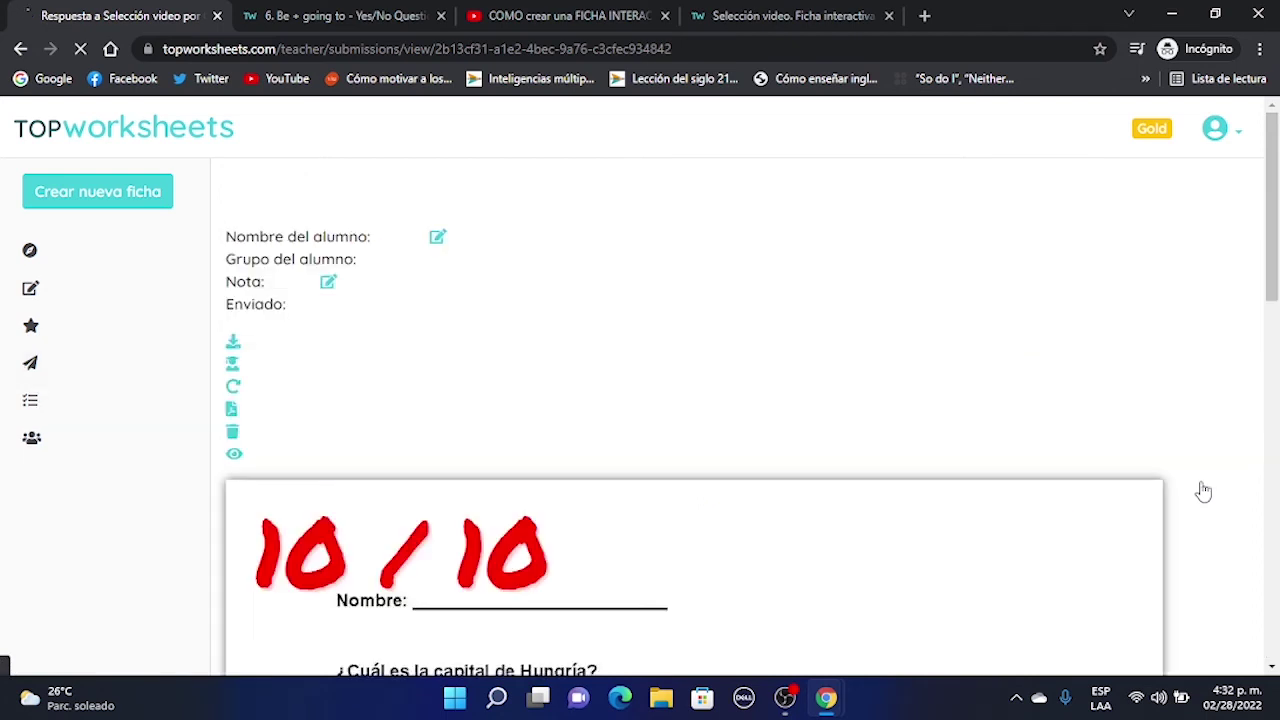
scroll(848, 491, down, 2)
scroll(848, 491, up, 2)
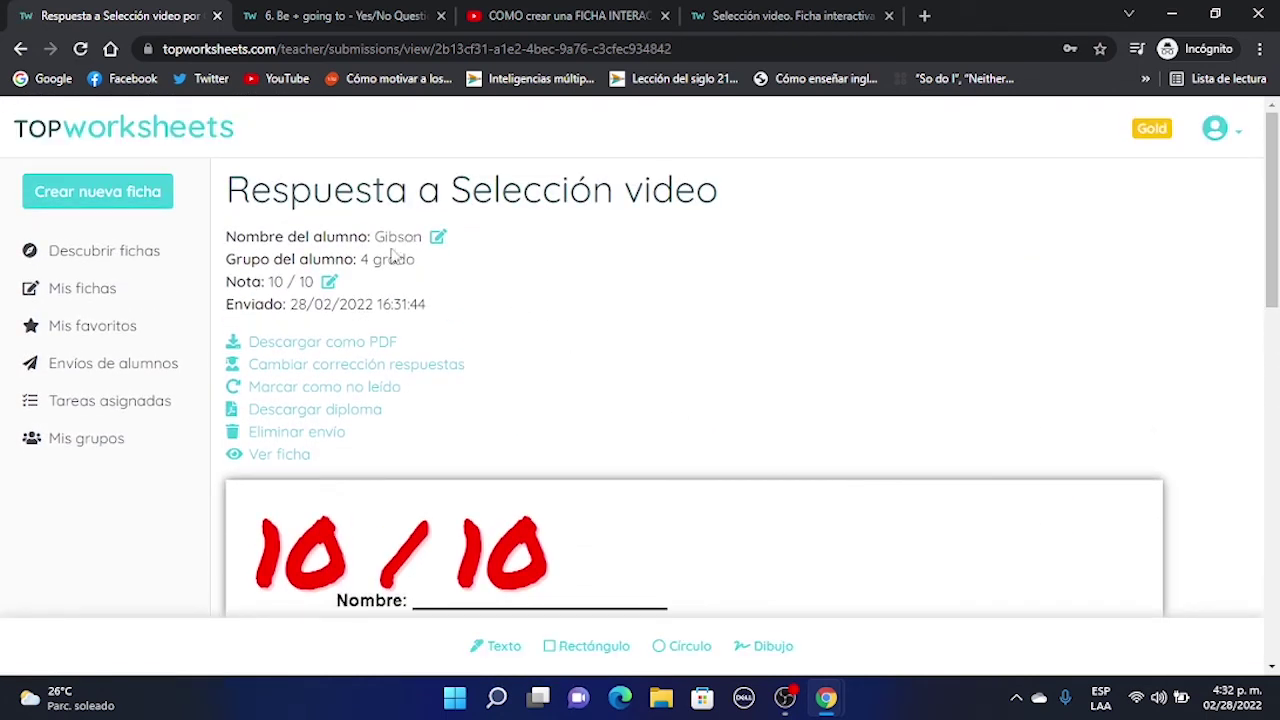
scroll(620, 310, down, 10)
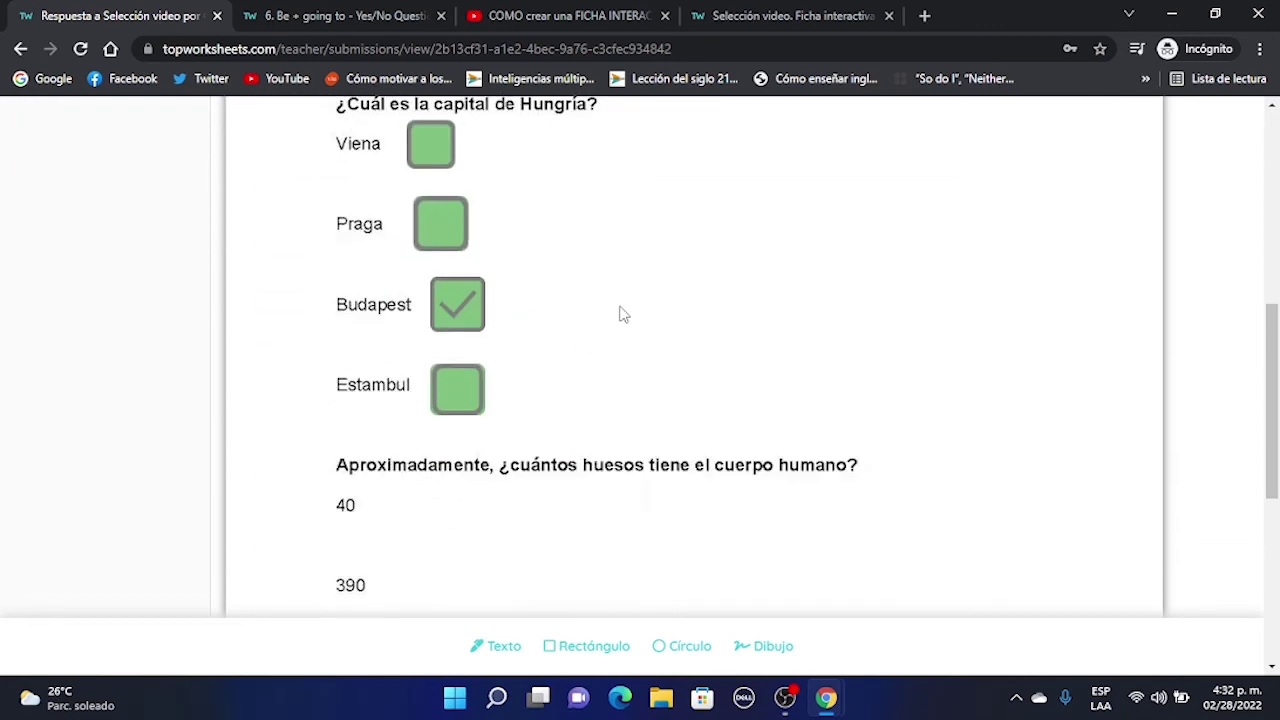
scroll(620, 310, up, 10)
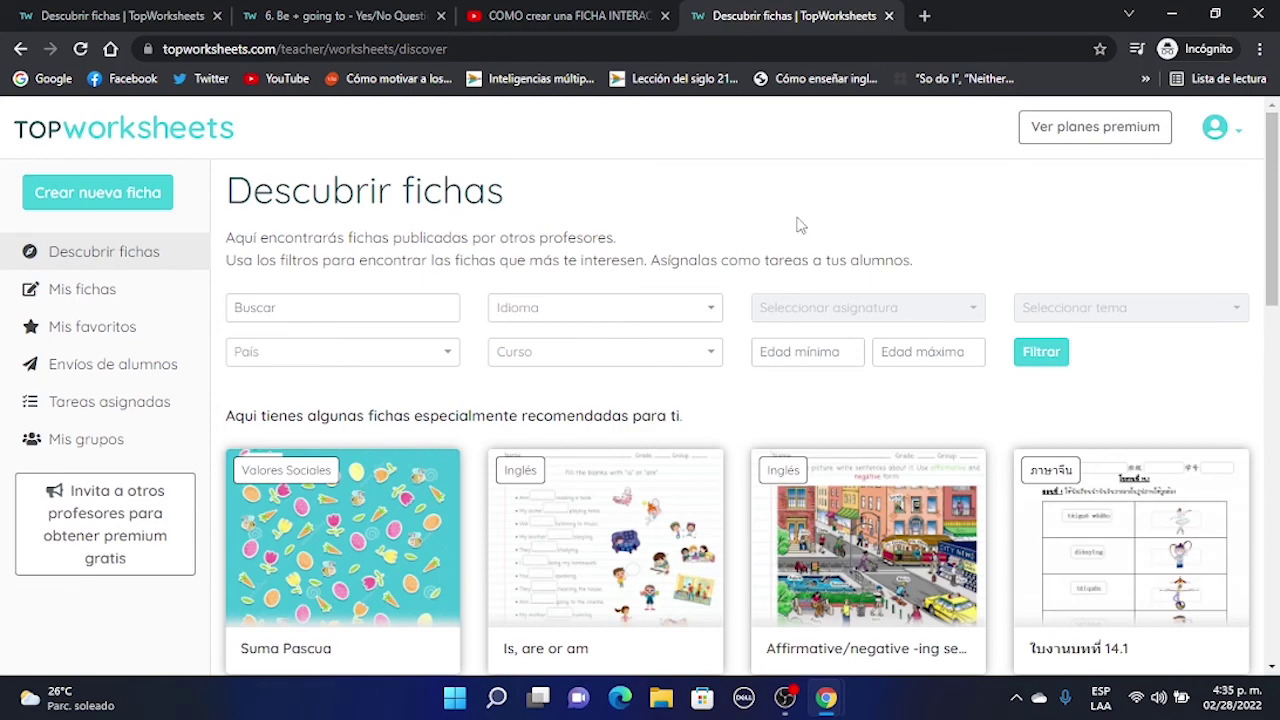
- View the premium plans page and locate the field for redeeming a code
scroll(808, 270, down, 4)
scroll(789, 371, up, 4)
click(1088, 133)
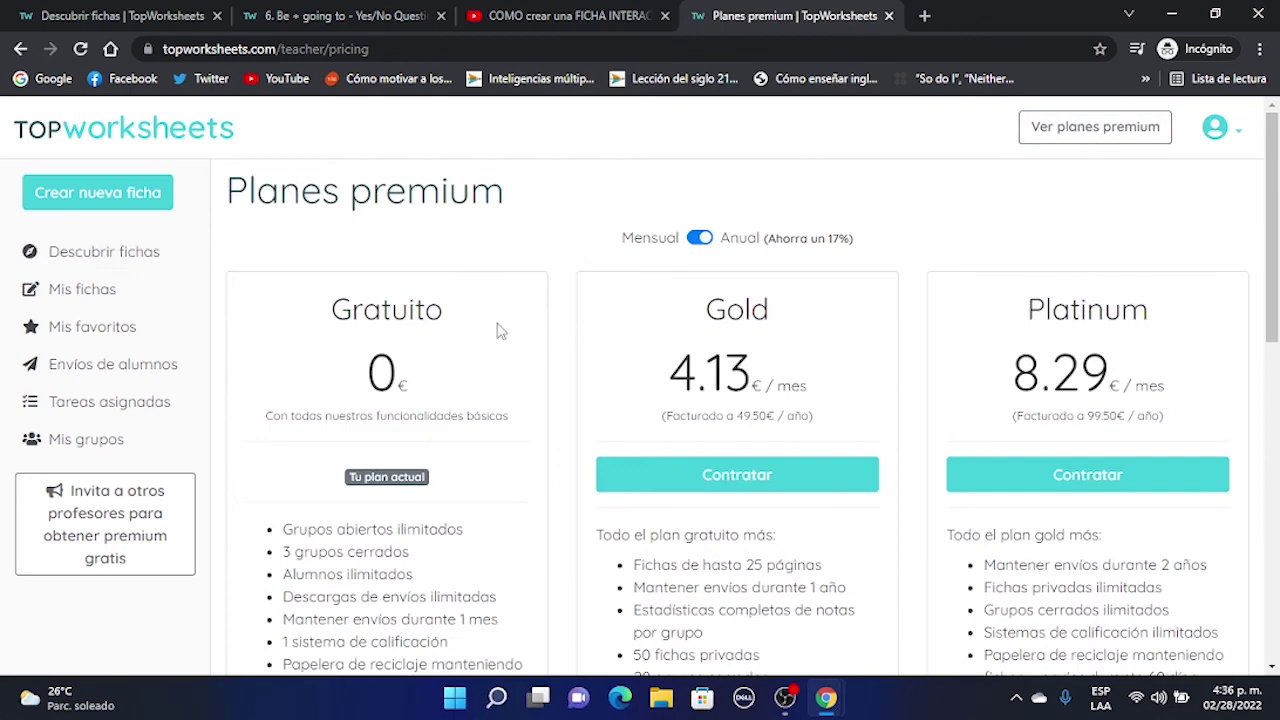
scroll(497, 331, down, 1)
scroll(497, 323, down, 5)
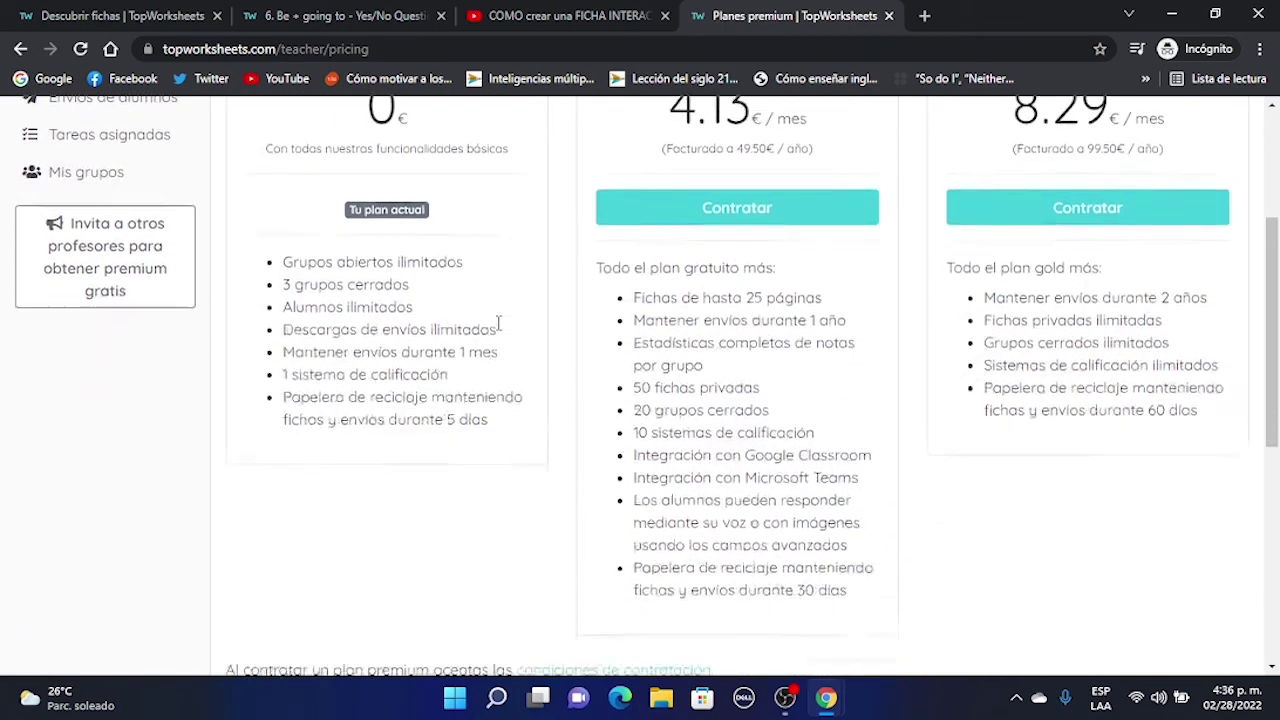
click(324, 451)
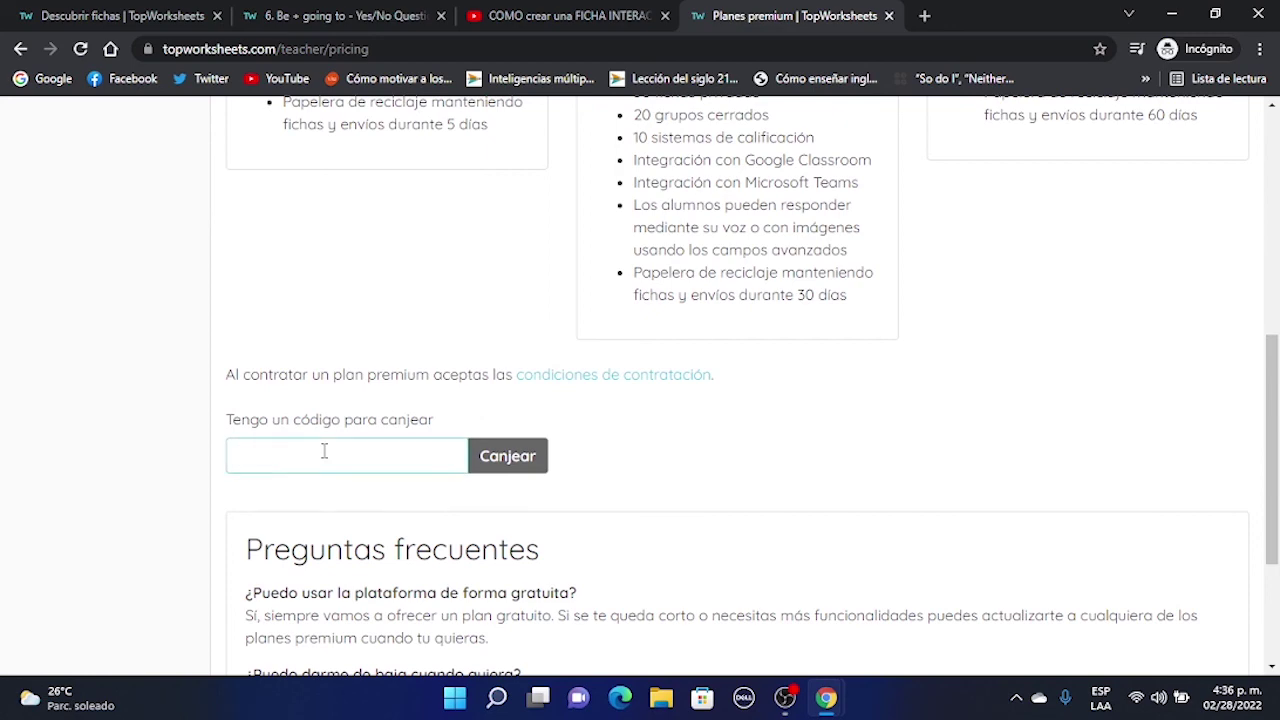
scroll(929, 437, up, 6)
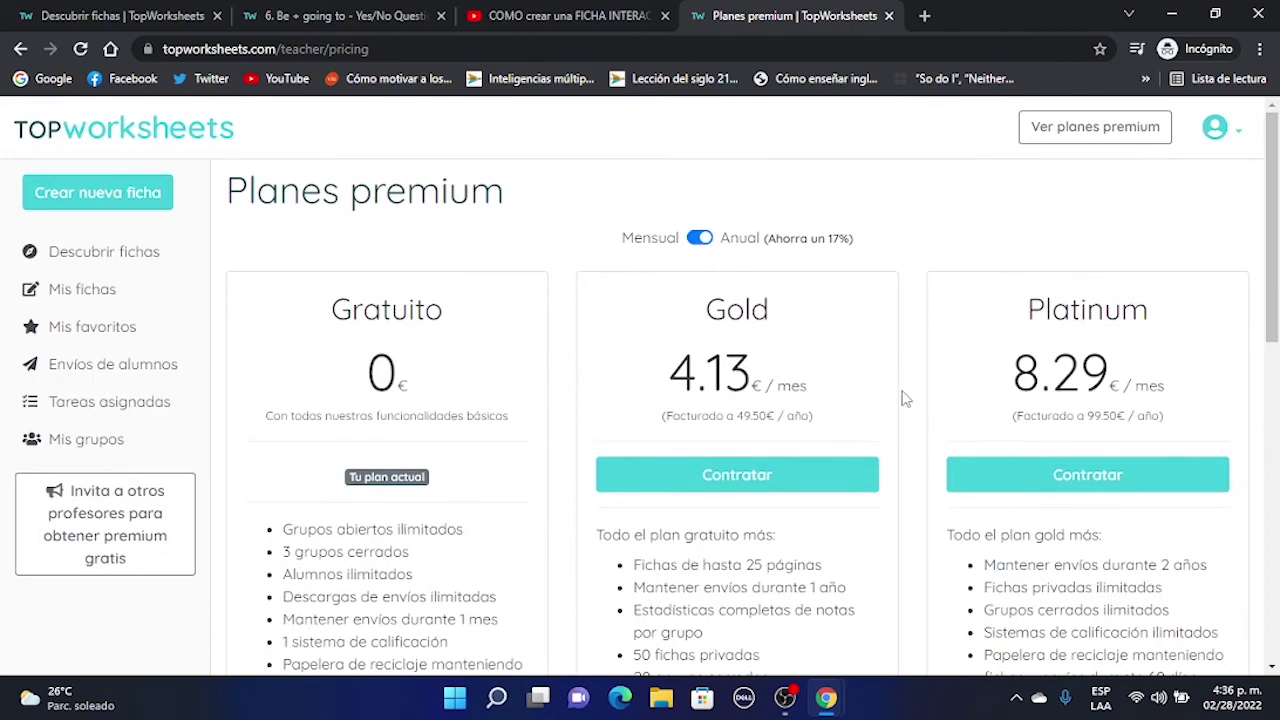
- Compare the features of the Gratuito, Gold and Platinum plans and go back to the Descubrir fichas page
scroll(903, 398, down, 3)
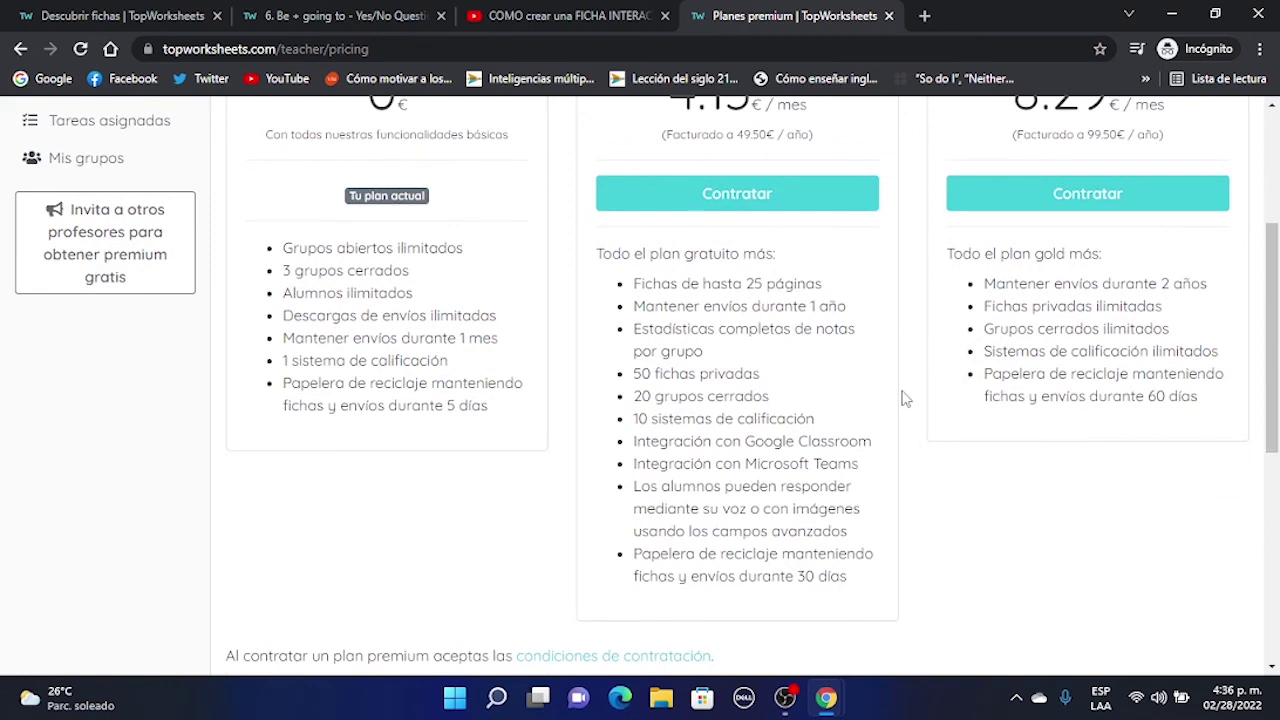
scroll(903, 398, up, 2)
scroll(451, 400, down, 1)
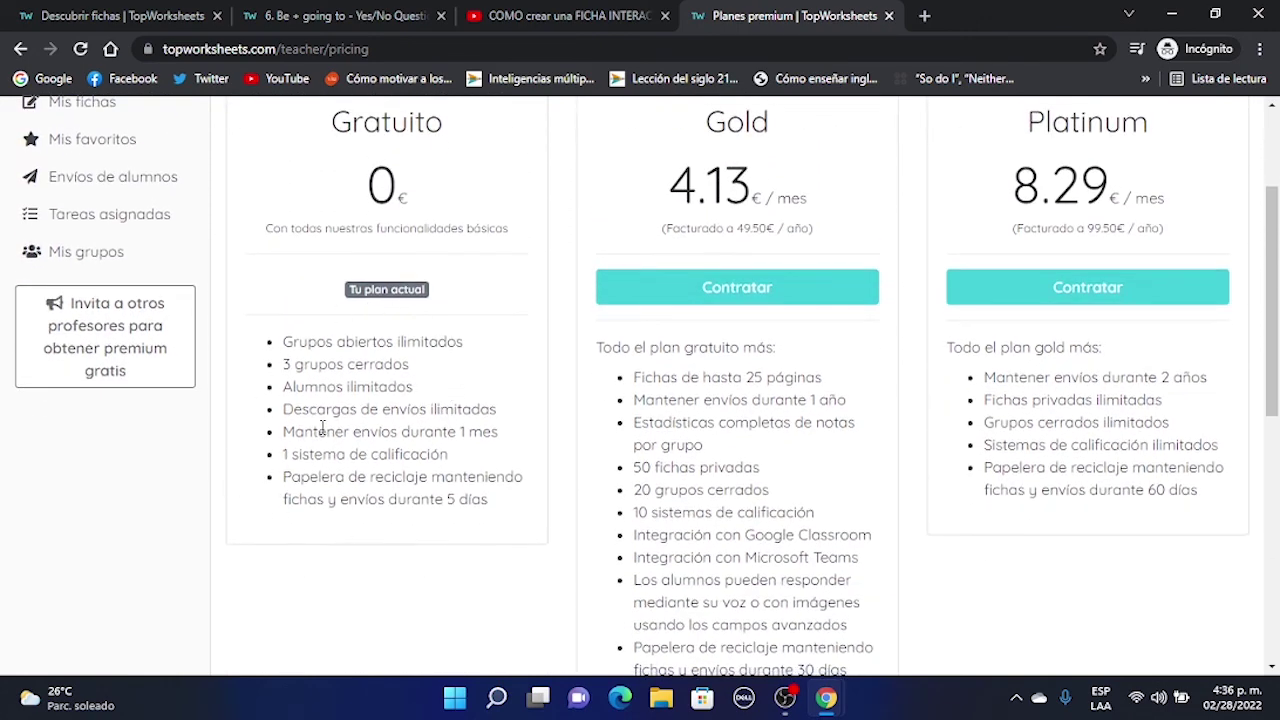
scroll(408, 404, up, 2)
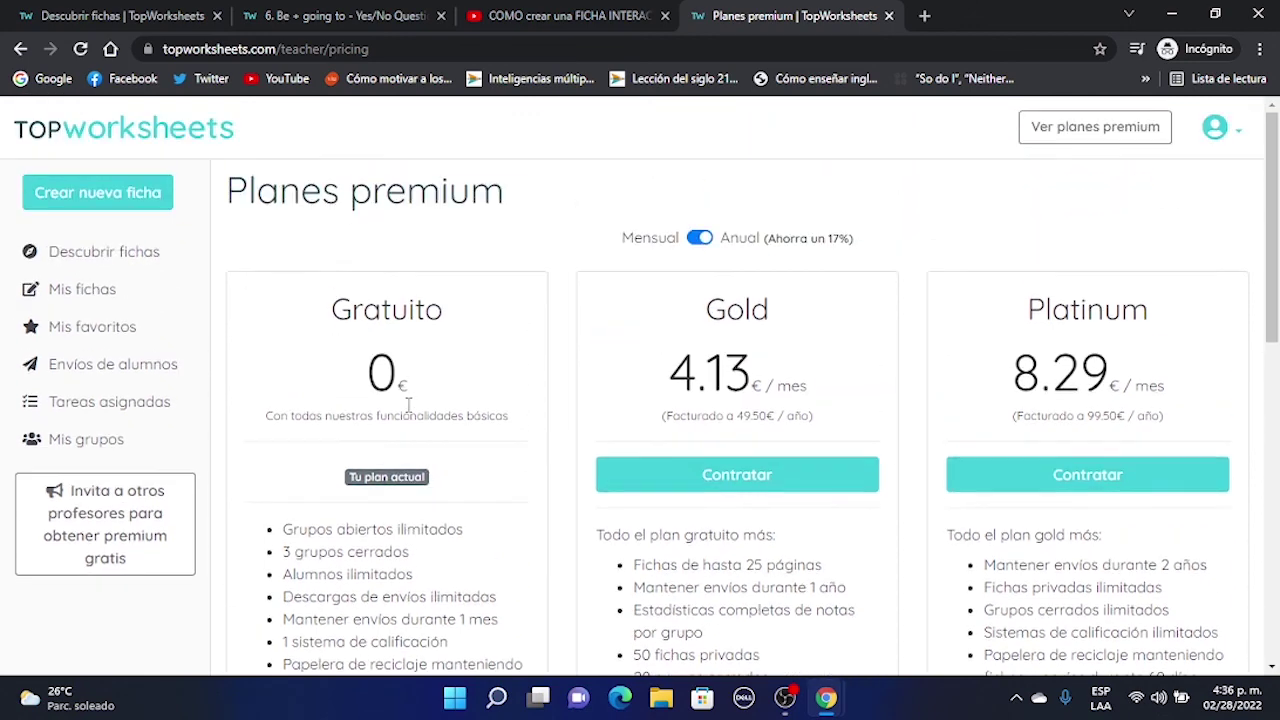
click(165, 138)
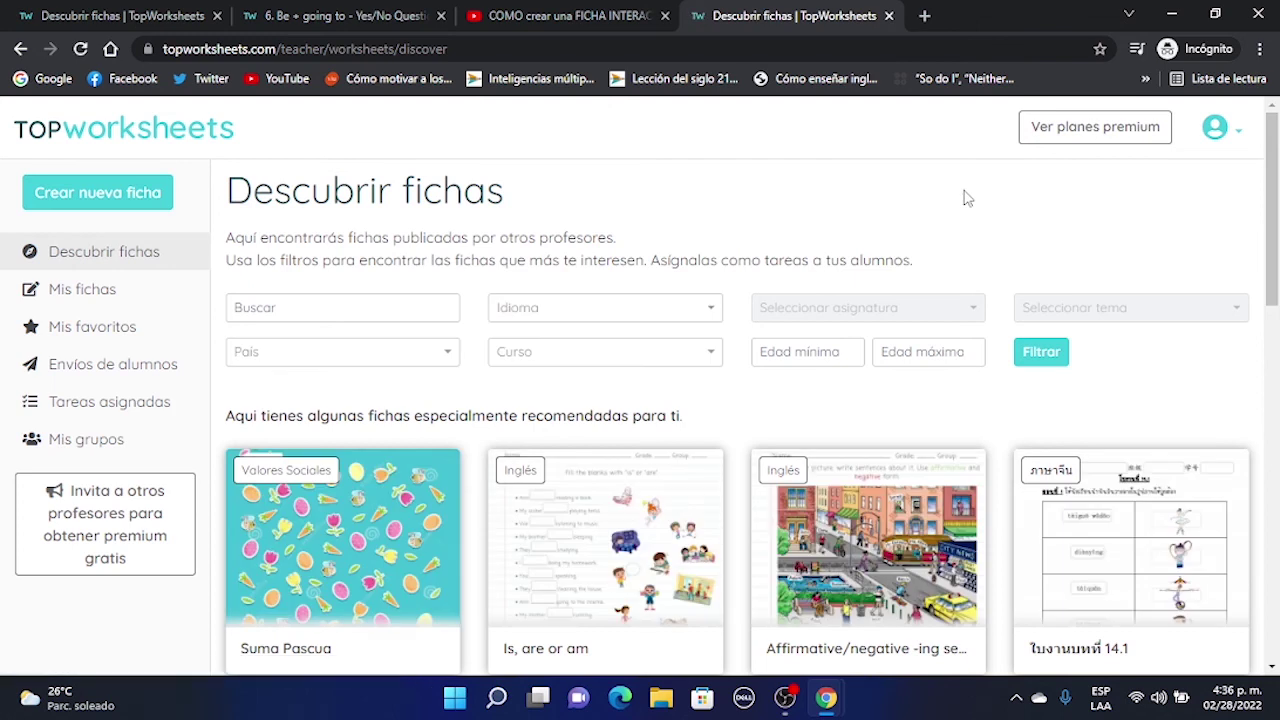